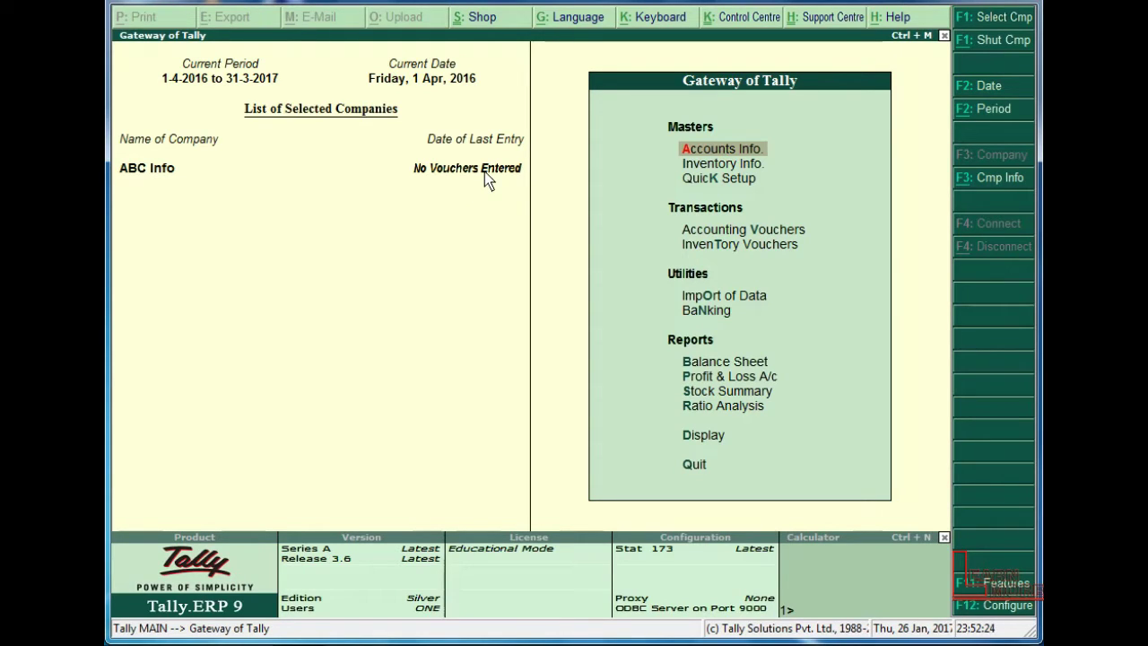
- Shut the loaded company ABC Info through the company information options
click(990, 178)
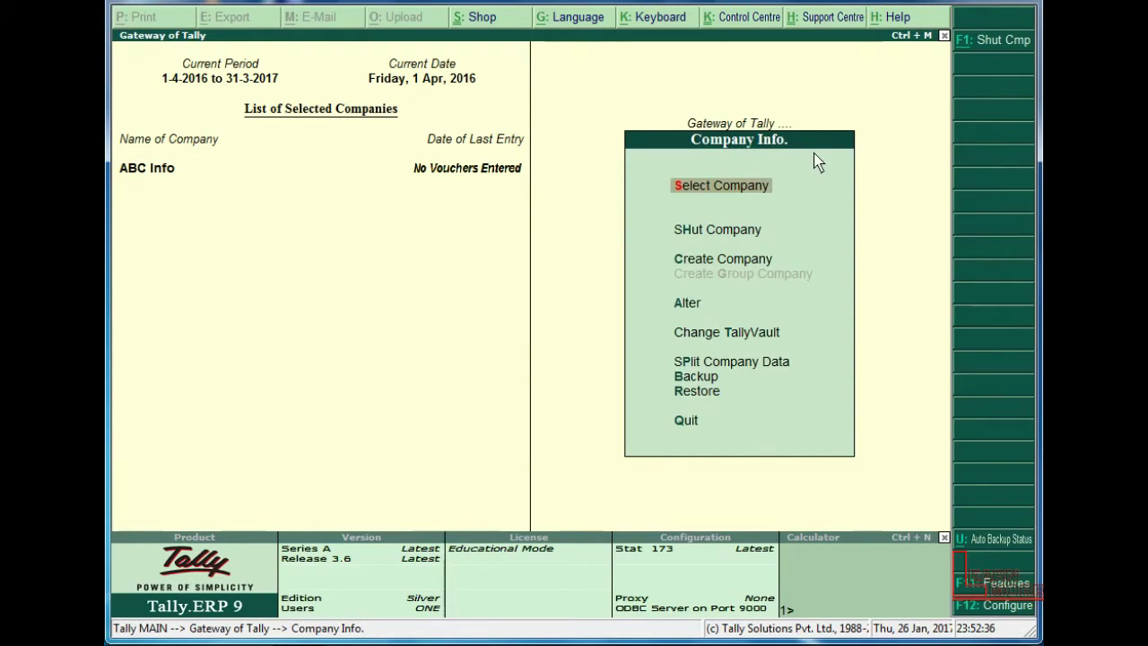
key(Down)
key(Down)
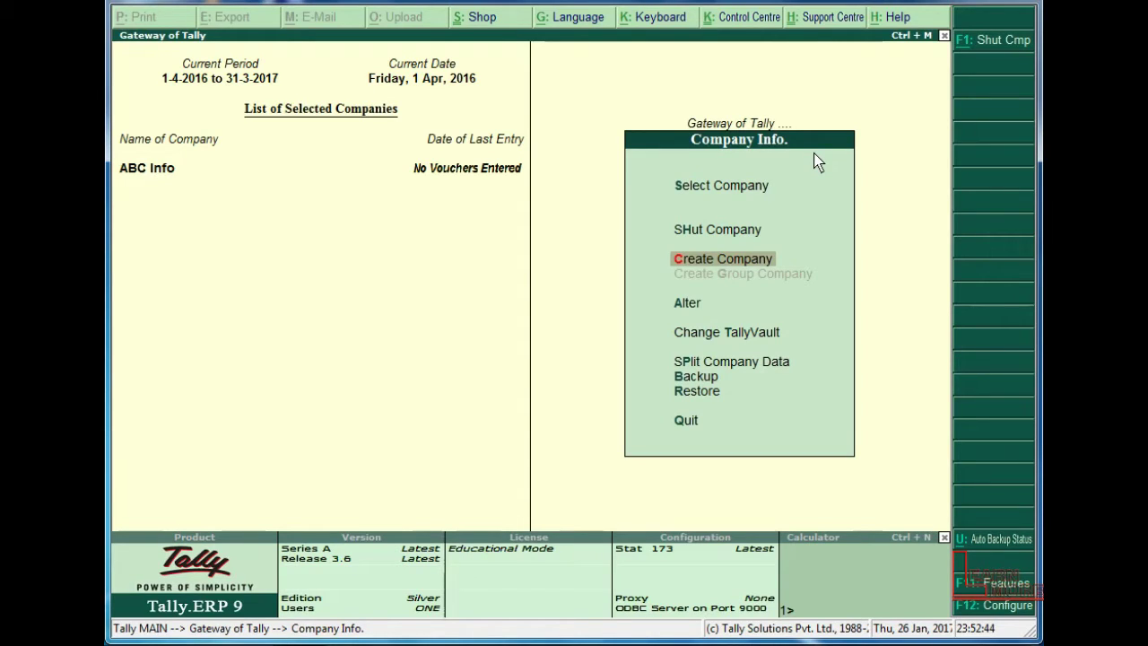
key(Up)
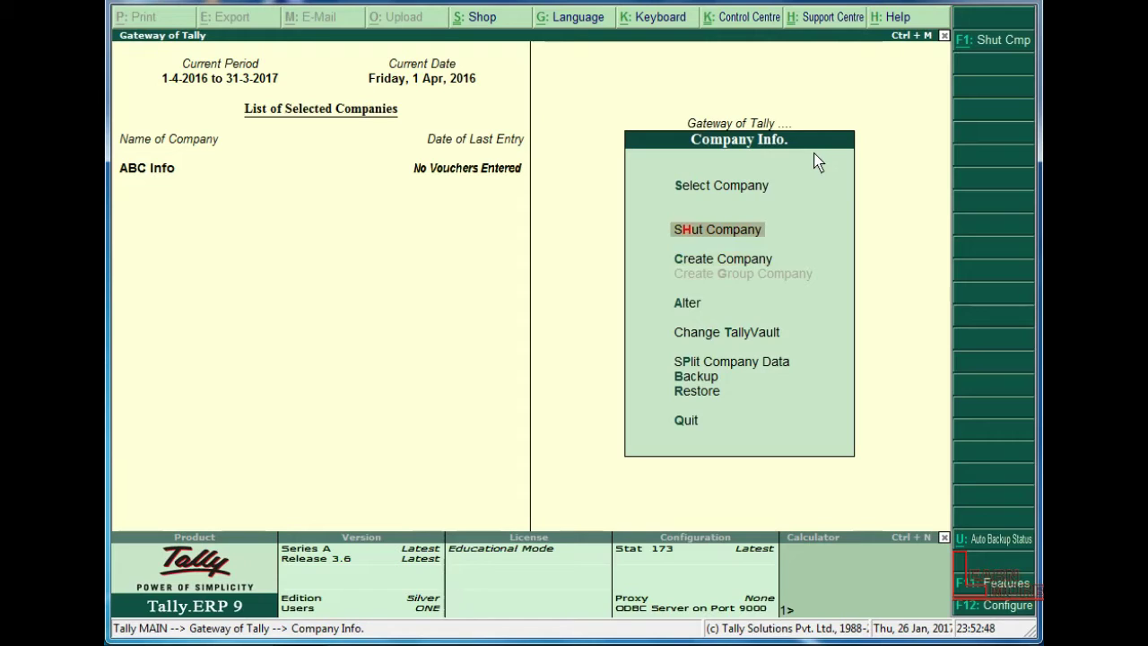
key(Return)
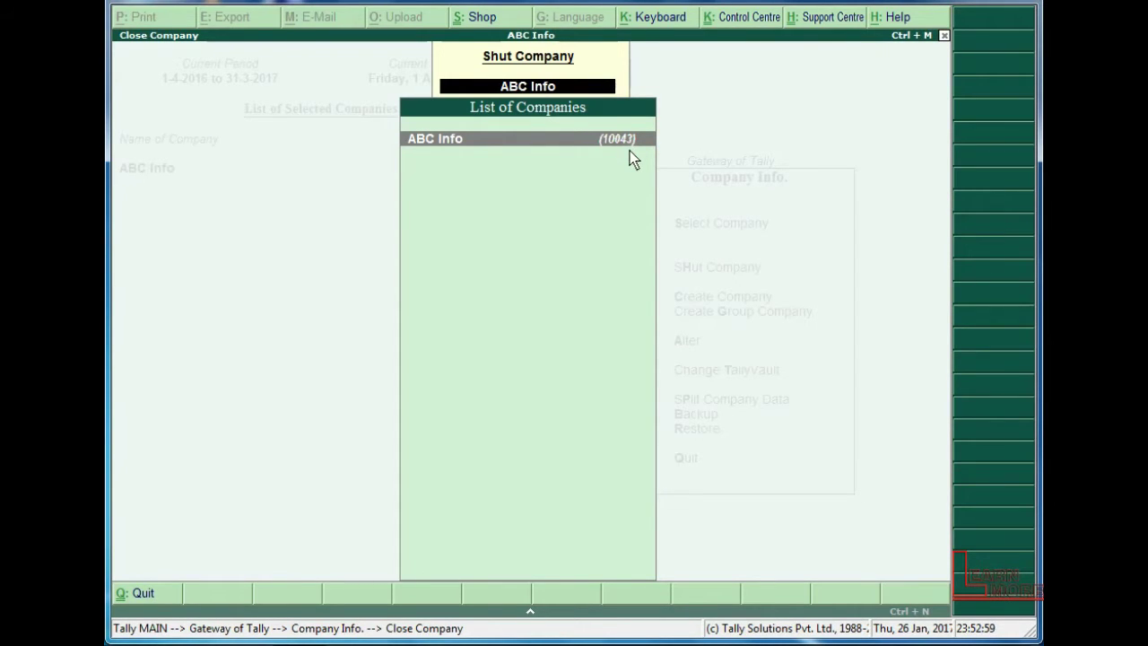
key(Return)
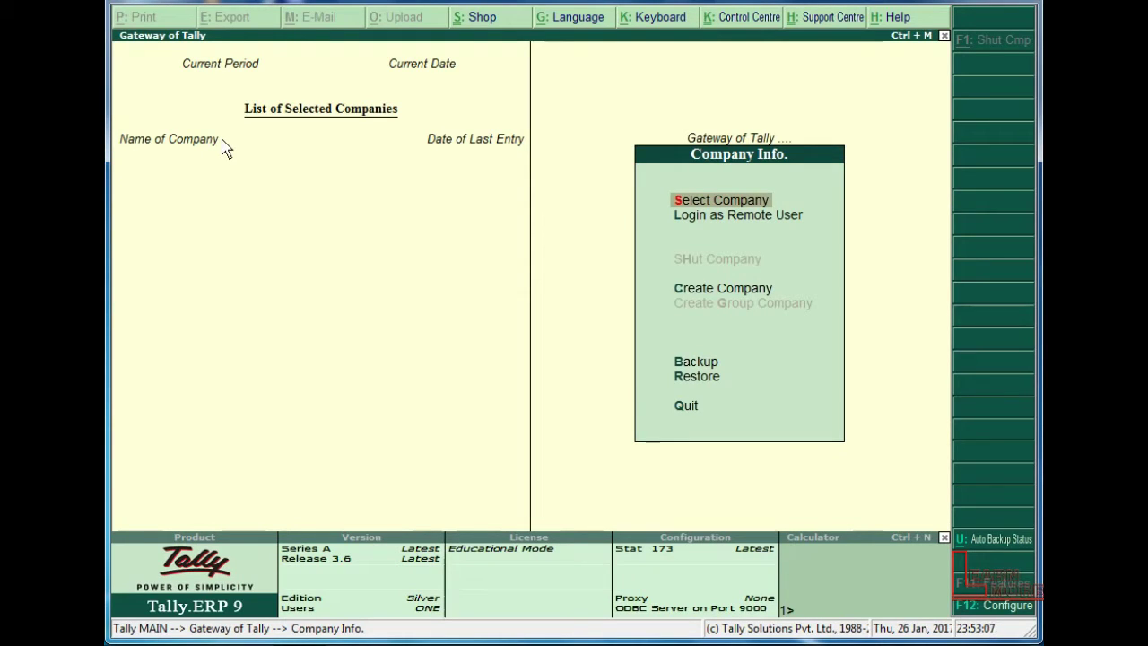
- Open the list of available companies for selecting one to load
key(Down)
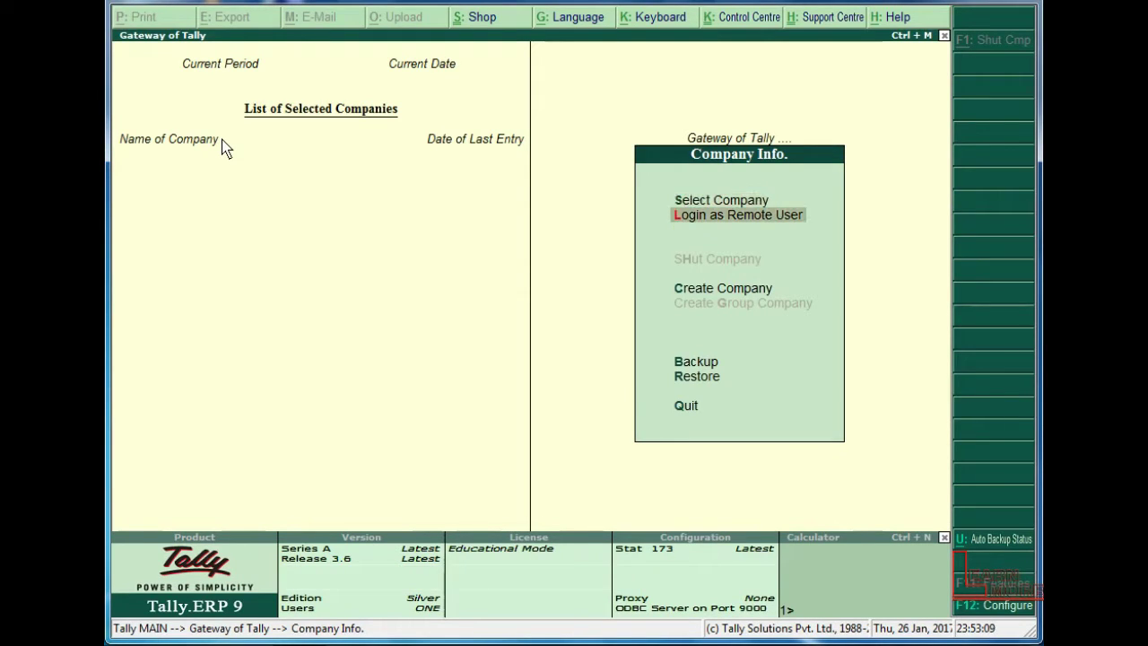
key(Down)
key(Up)
key(Up)
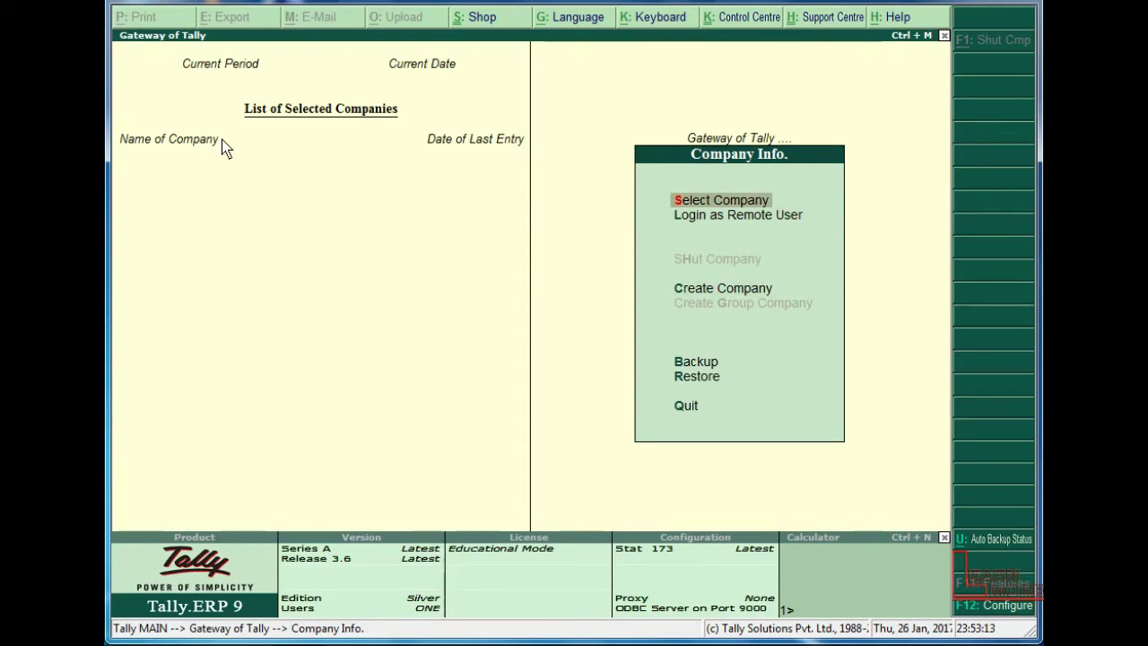
key(Down)
key(Up)
key(Return)
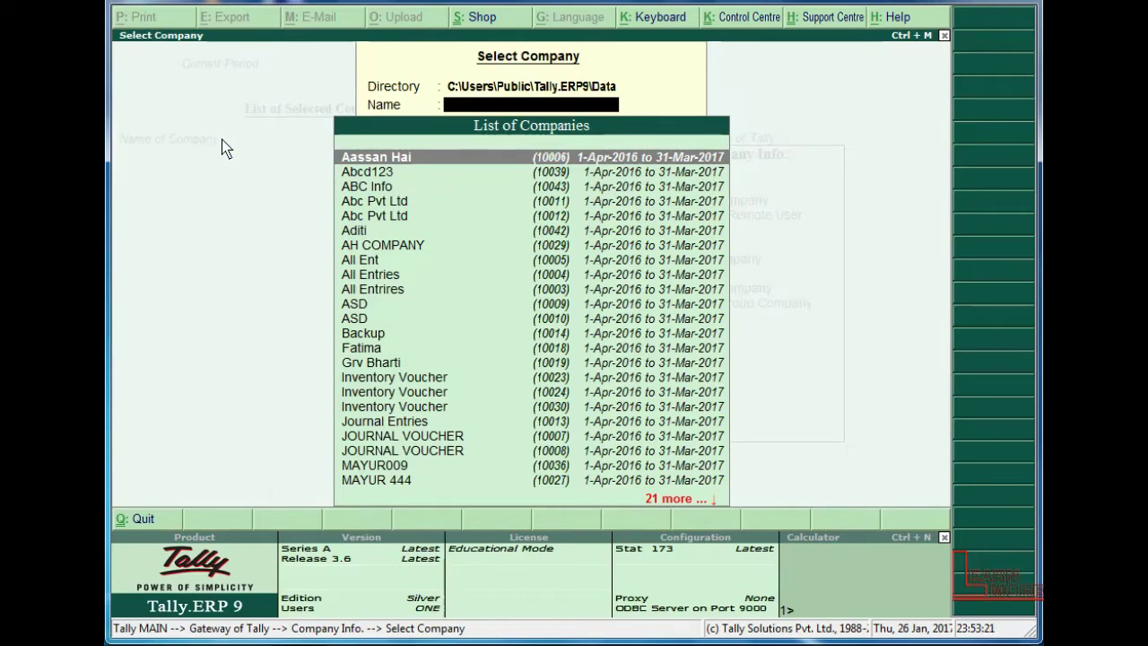
- Load the company ABC Info from the list of companies
key(Down)
key(Down)
key(Down)
key(Up)
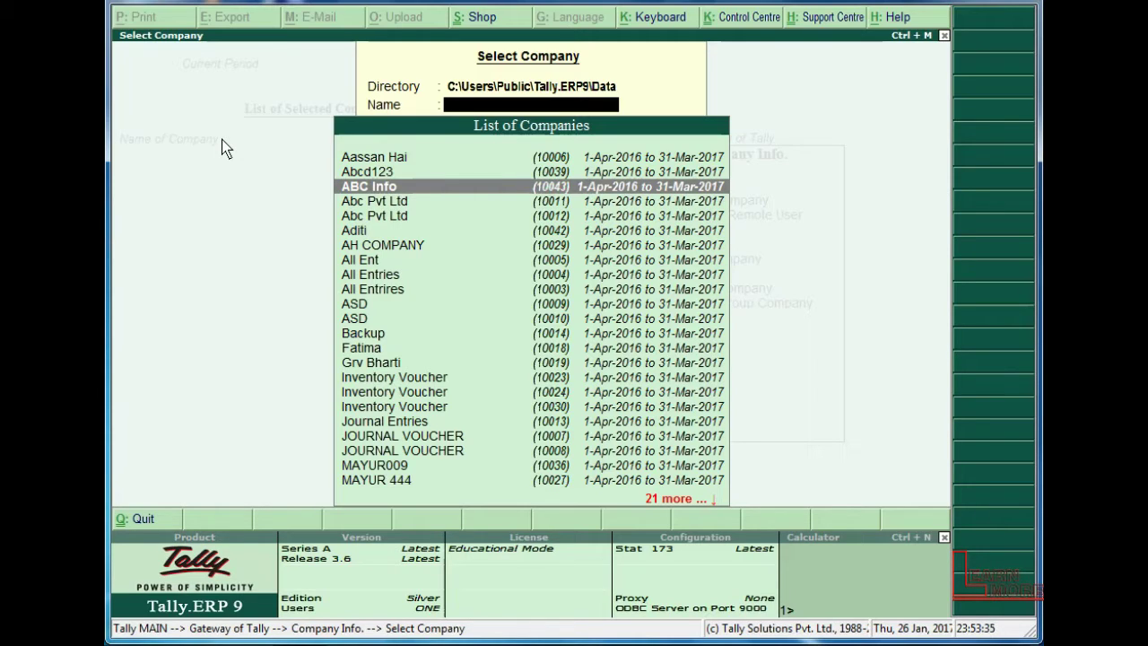
key(Down)
key(Down)
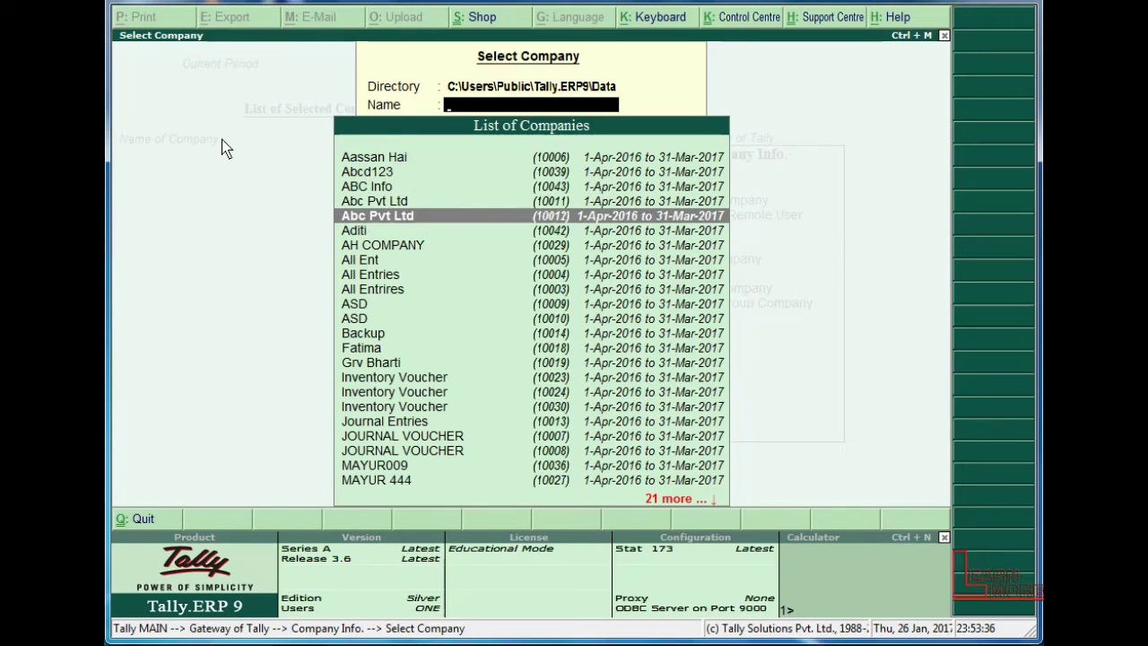
key(Up)
key(Up)
key(Up)
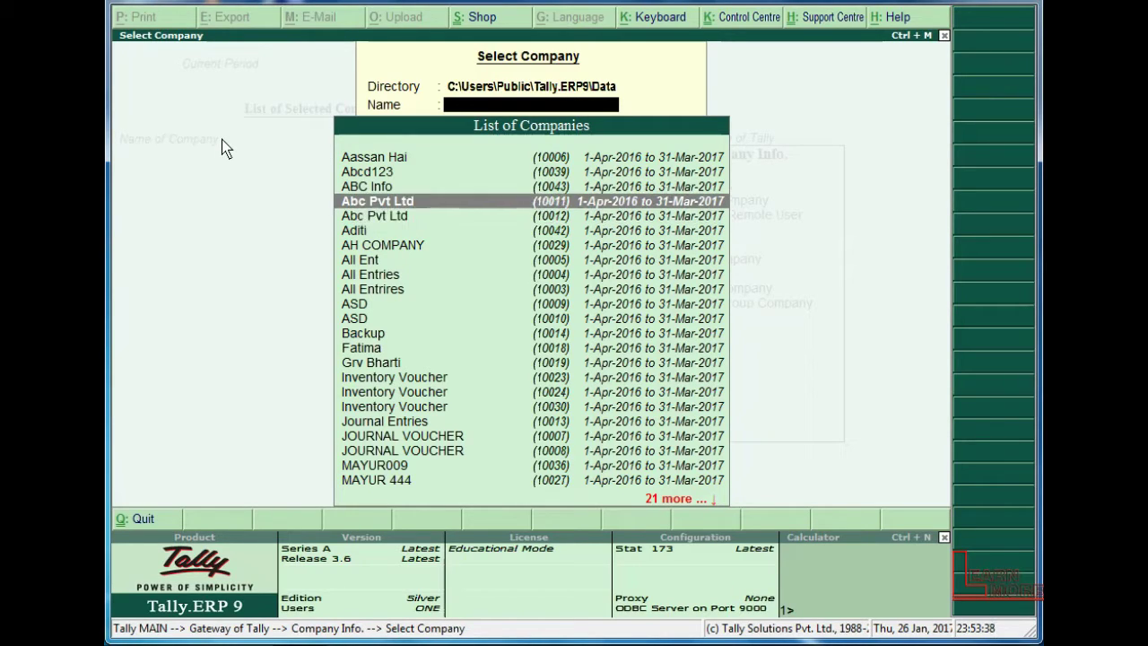
key(Down)
key(Down)
key(Down)
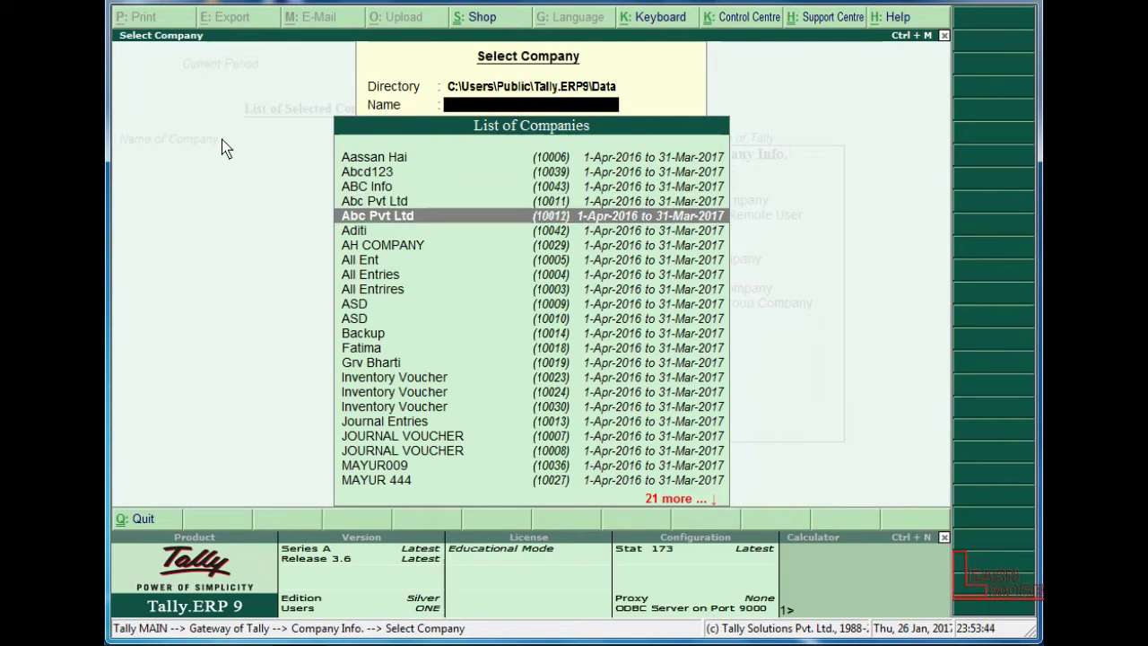
key(Up)
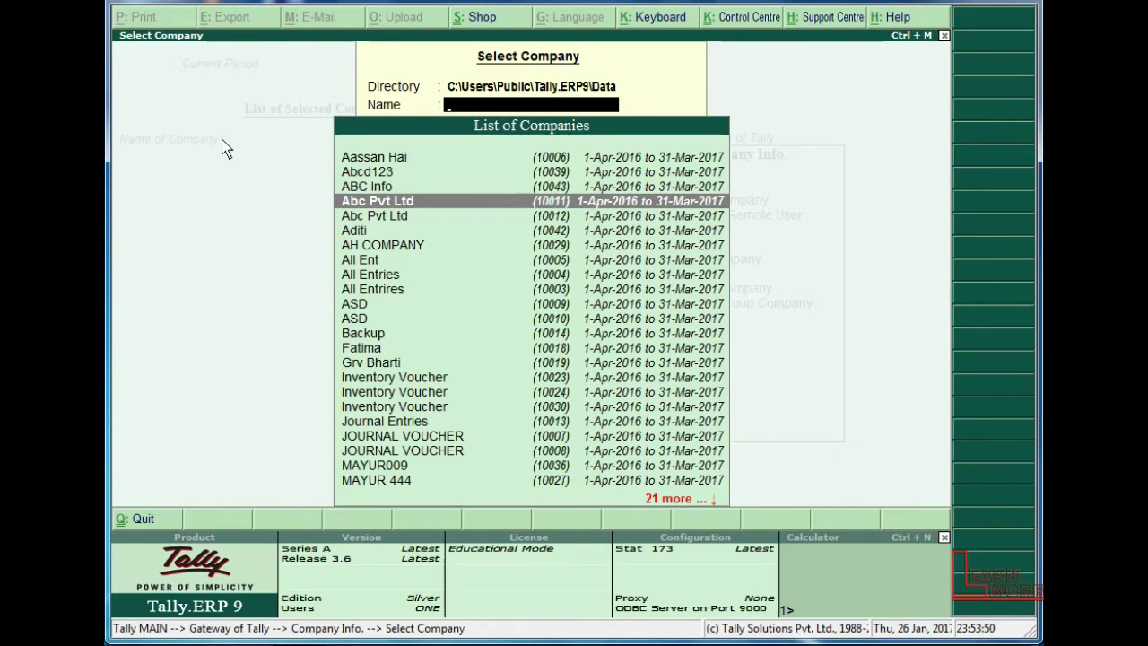
key(Up)
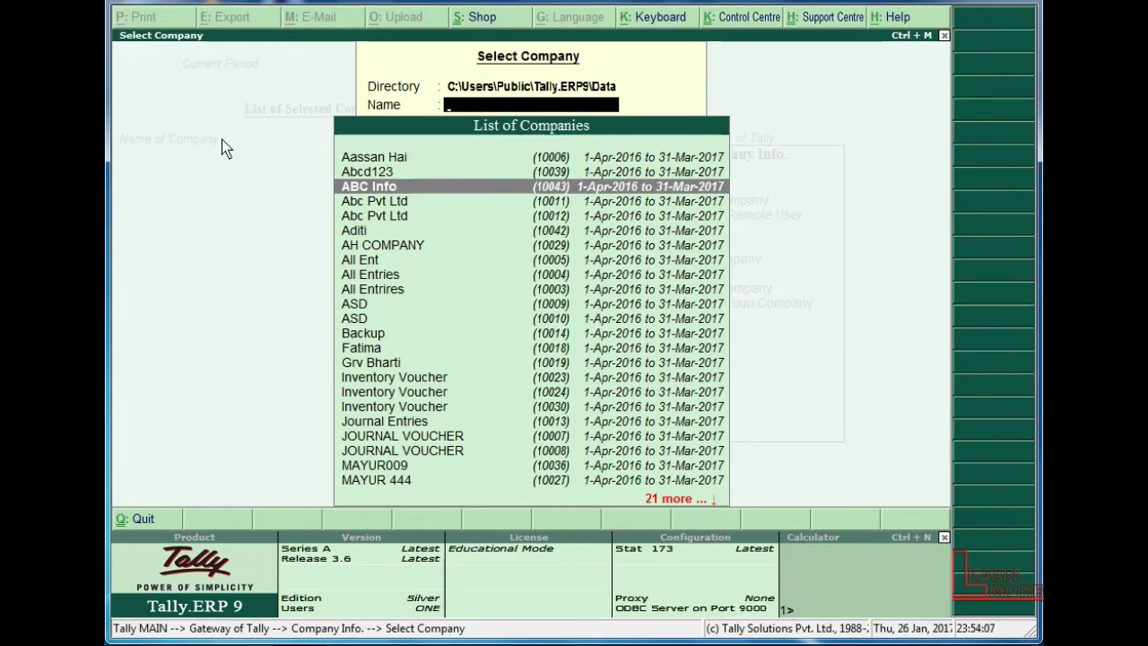
key(Return)
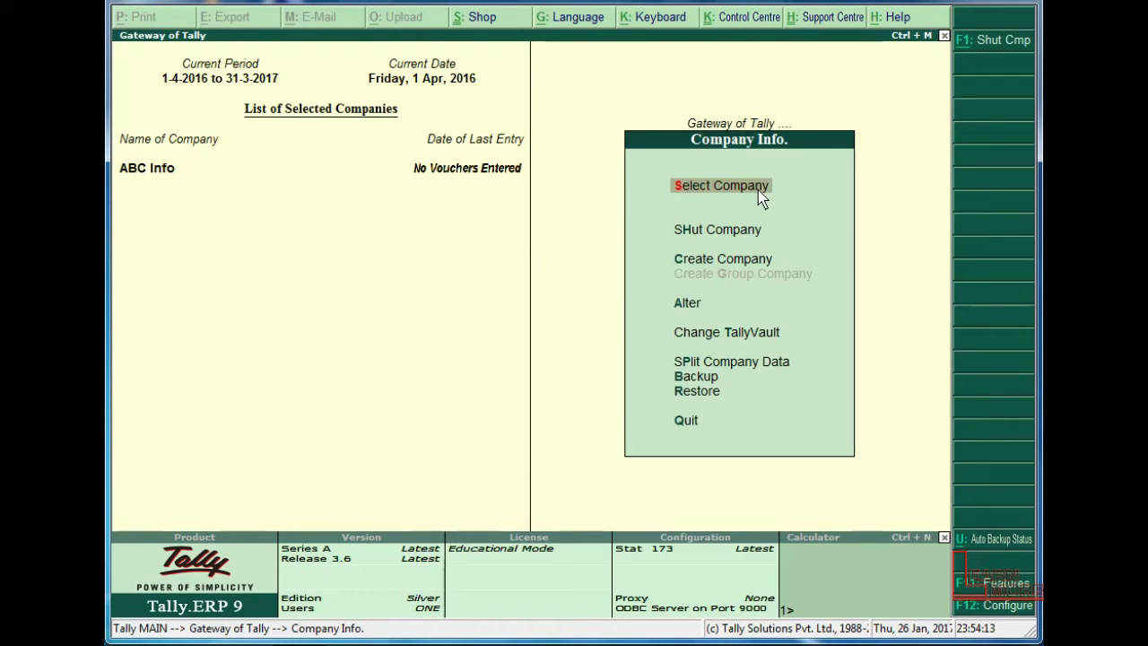
- Open the company ABC Info for alteration
key(Down)
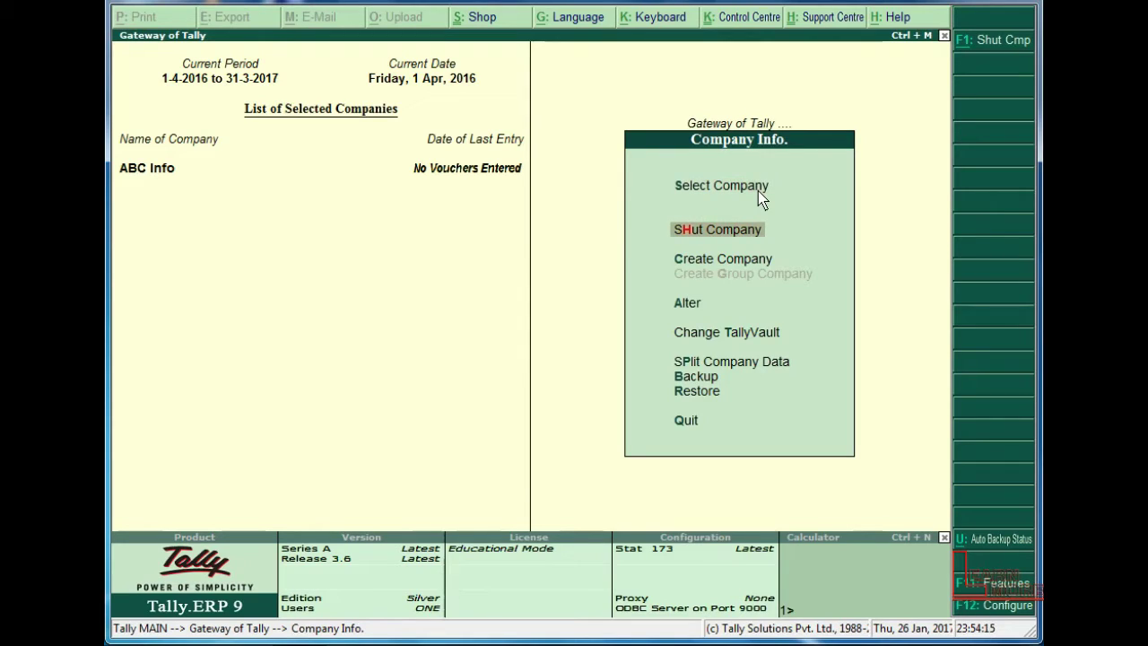
key(Down)
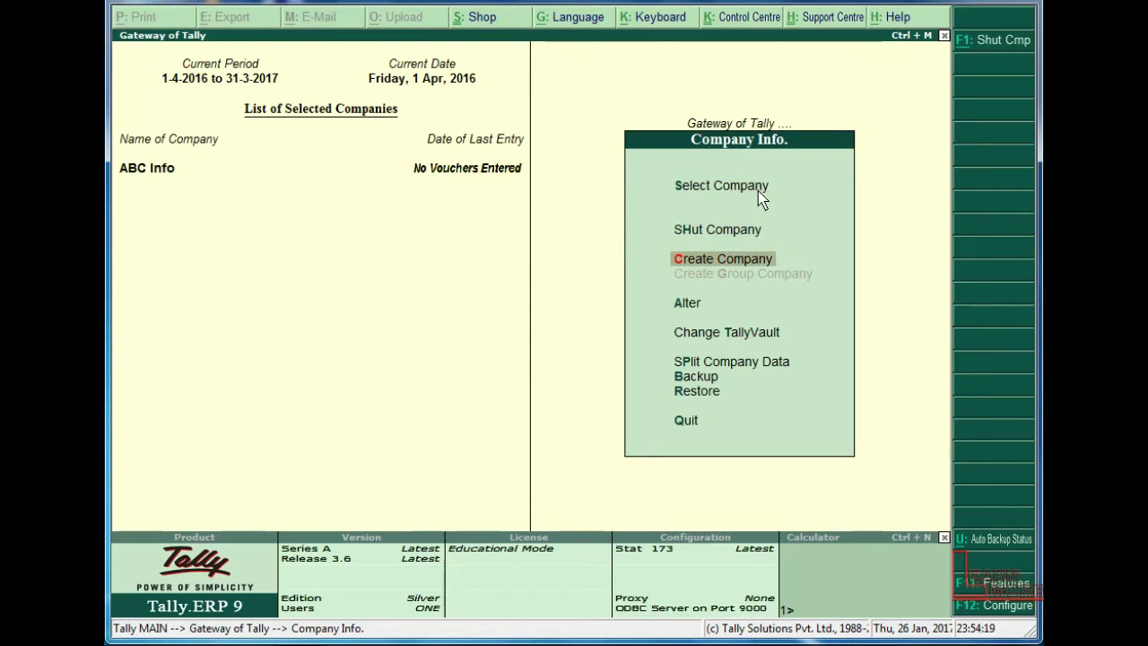
key(Up)
key(Up)
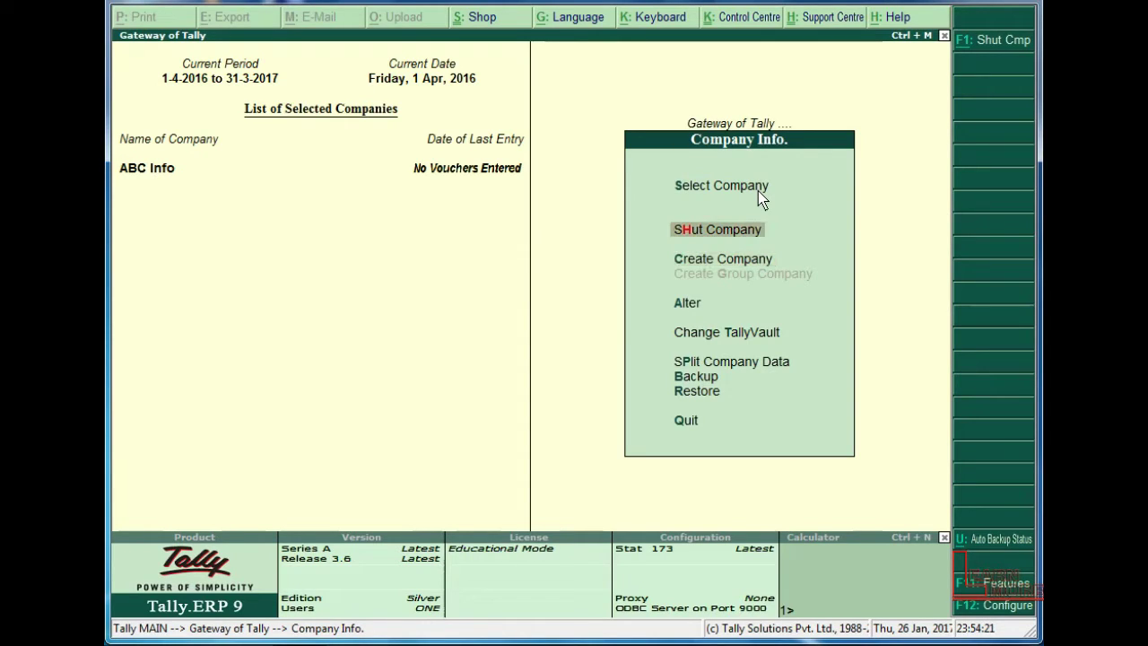
key(Down)
key(Down)
key(Down)
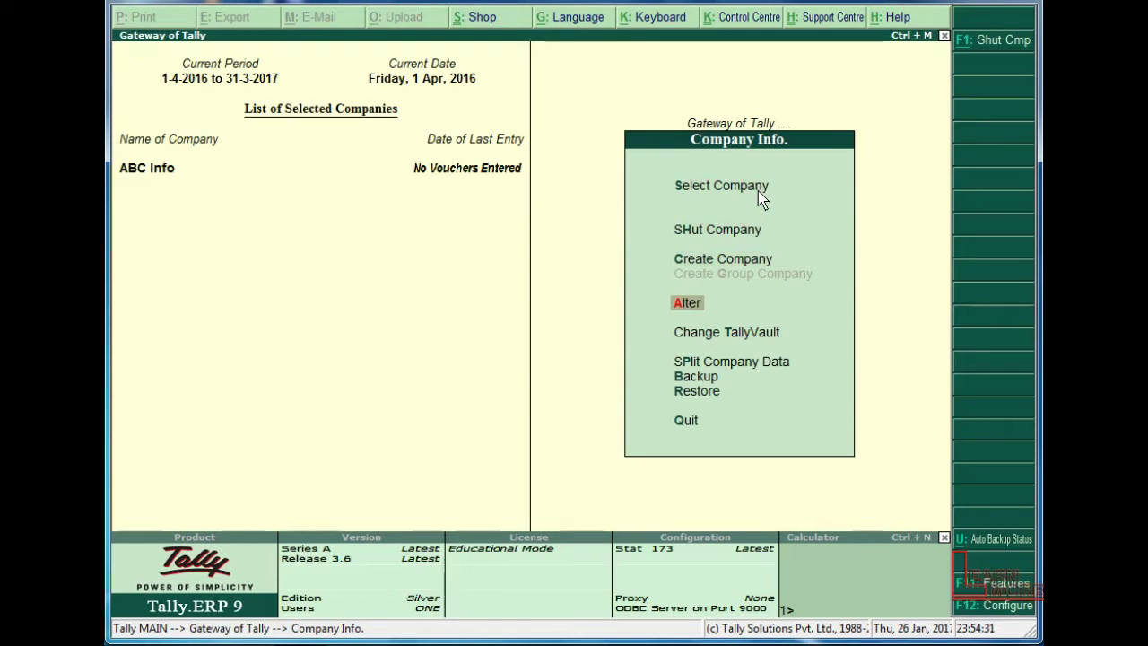
click(759, 191)
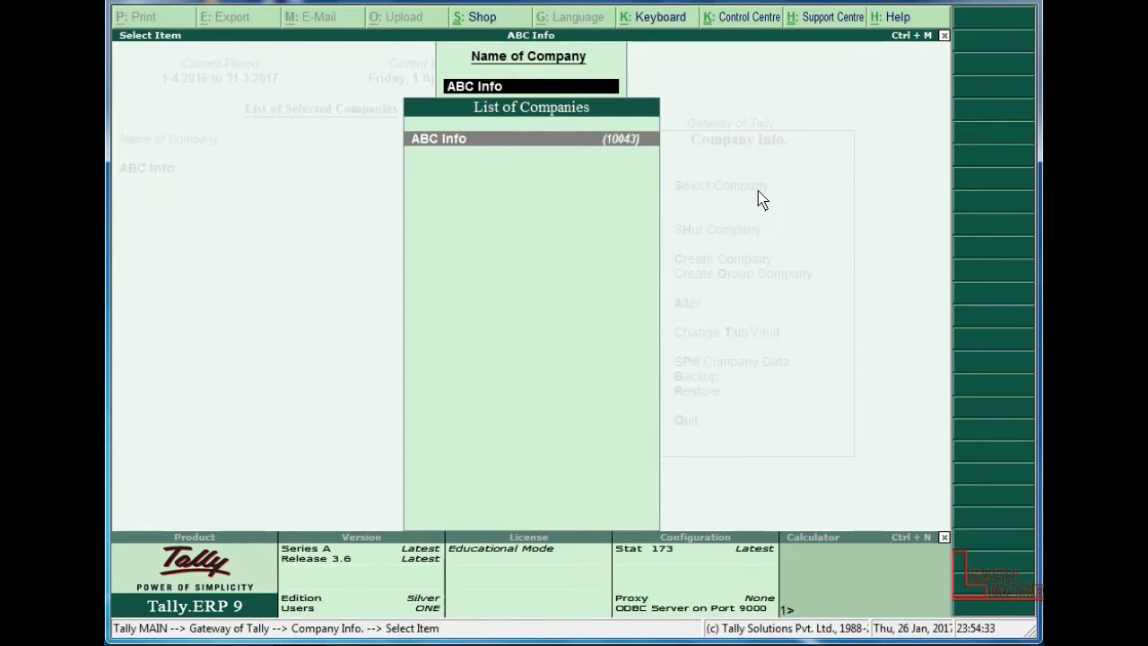
key(Return)
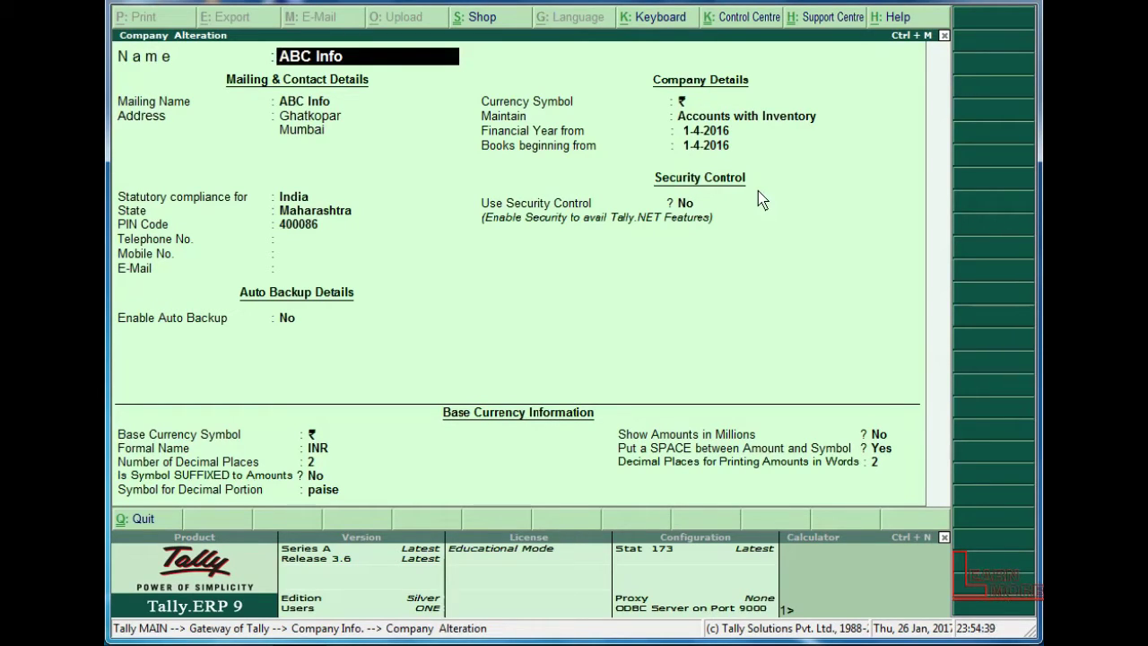
- Replace the locality in the first line of the company's mailing address, keep India and Maharashtra, and save the alteration
key(Return)
key(Return)
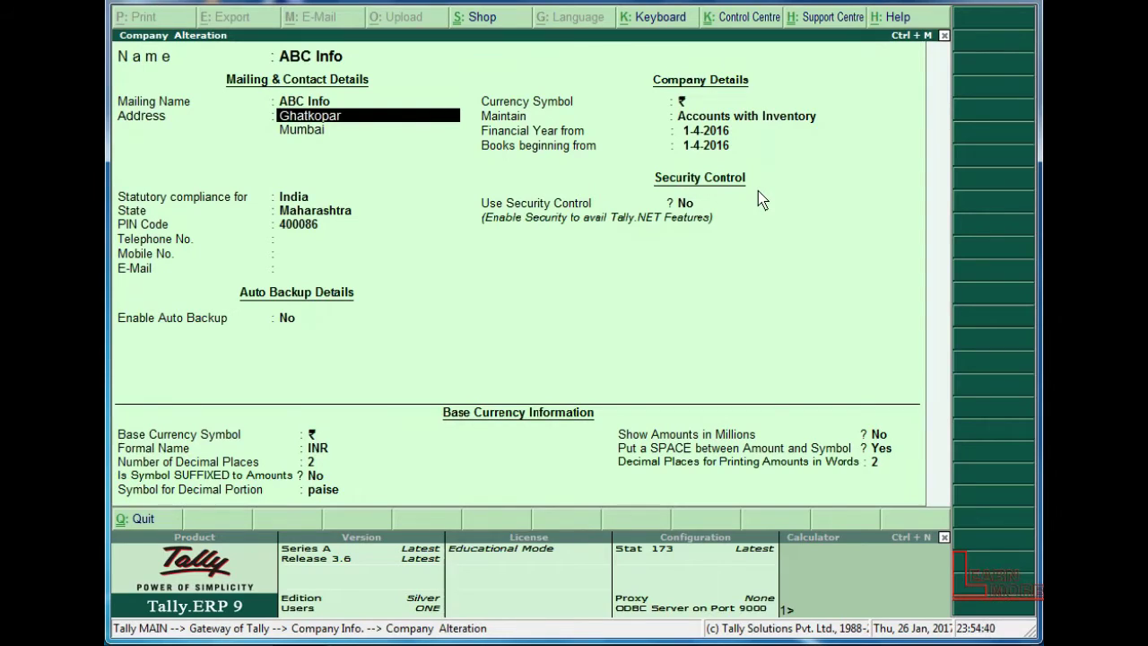
text(Mum)
key(BackSpace)
text(lund)
key(Return)
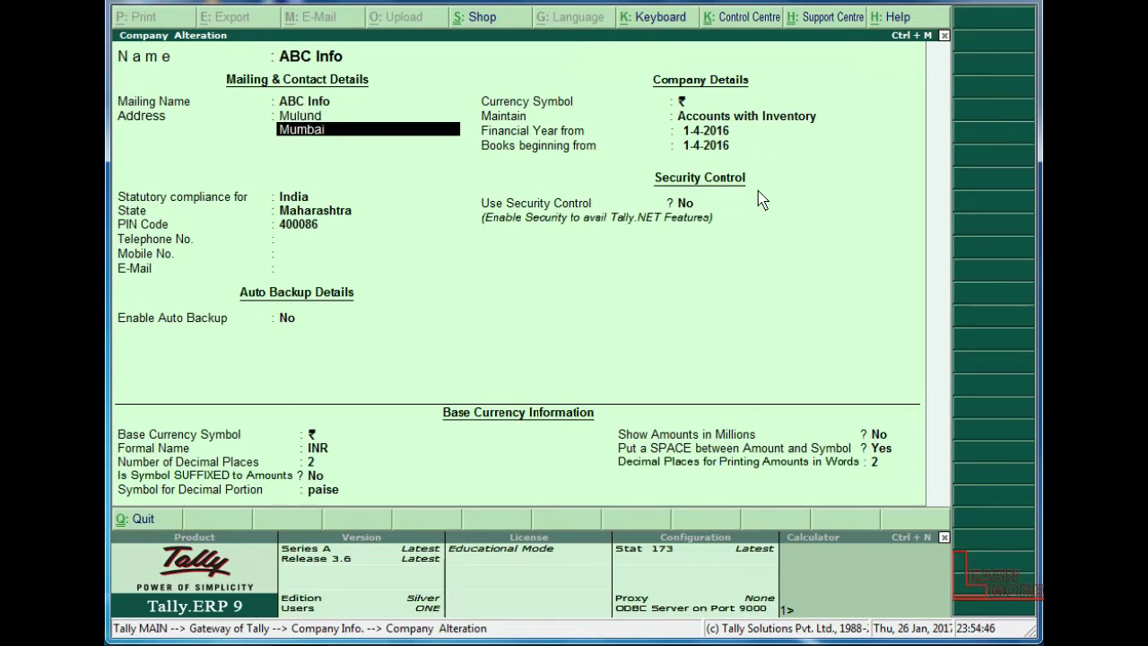
key(Return)
key(Return)
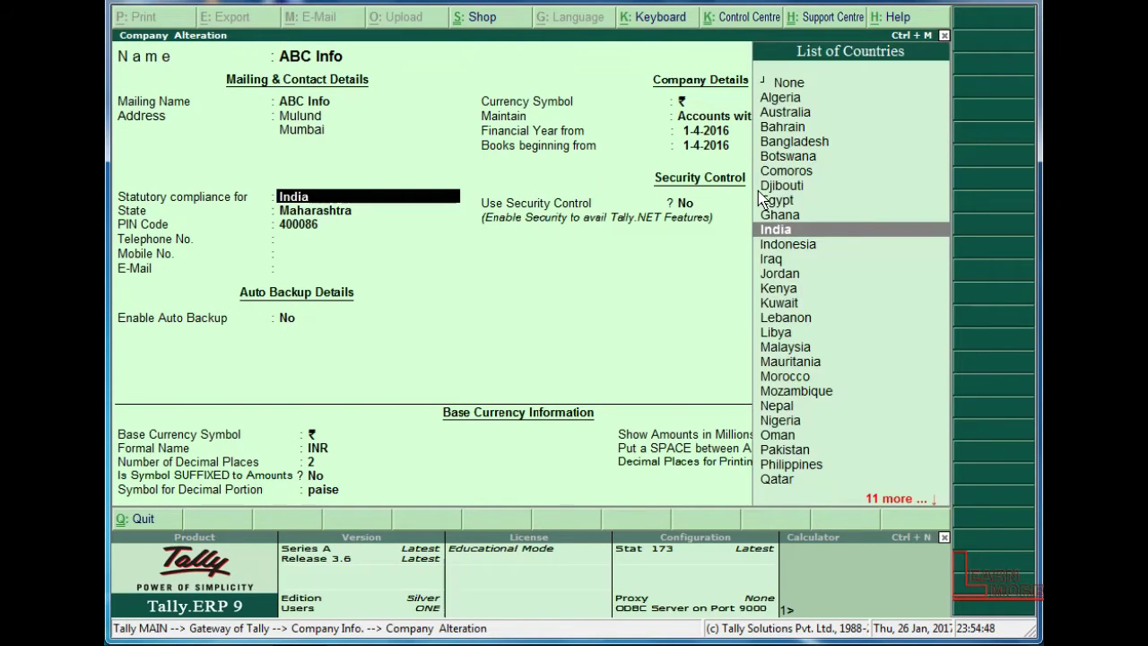
key(Return)
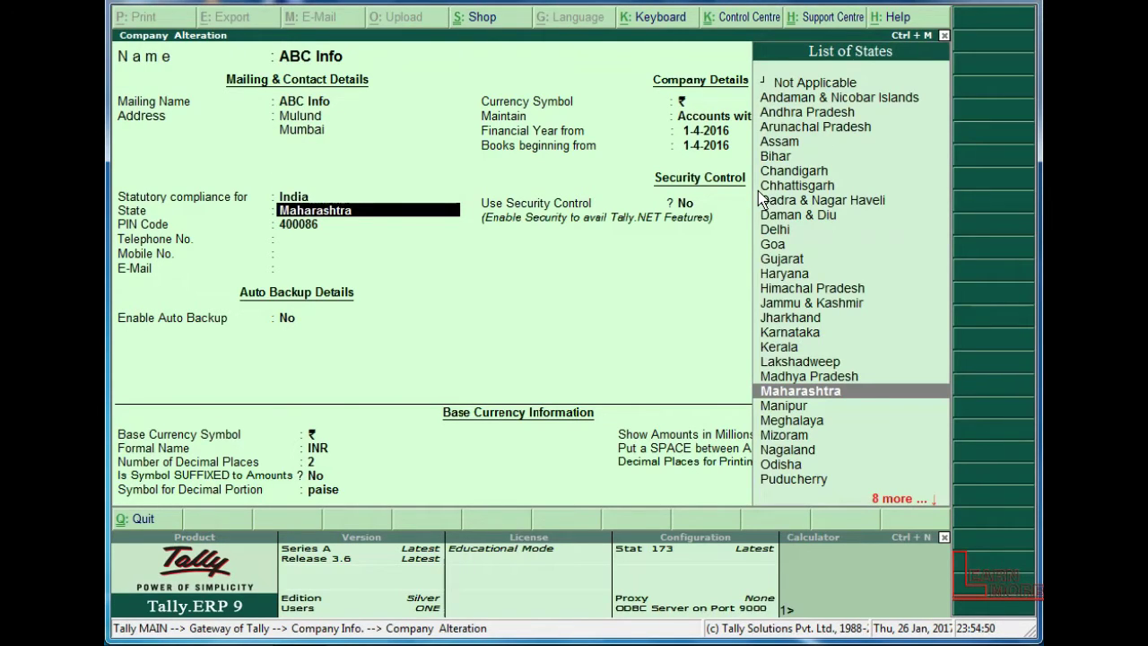
key(Return)
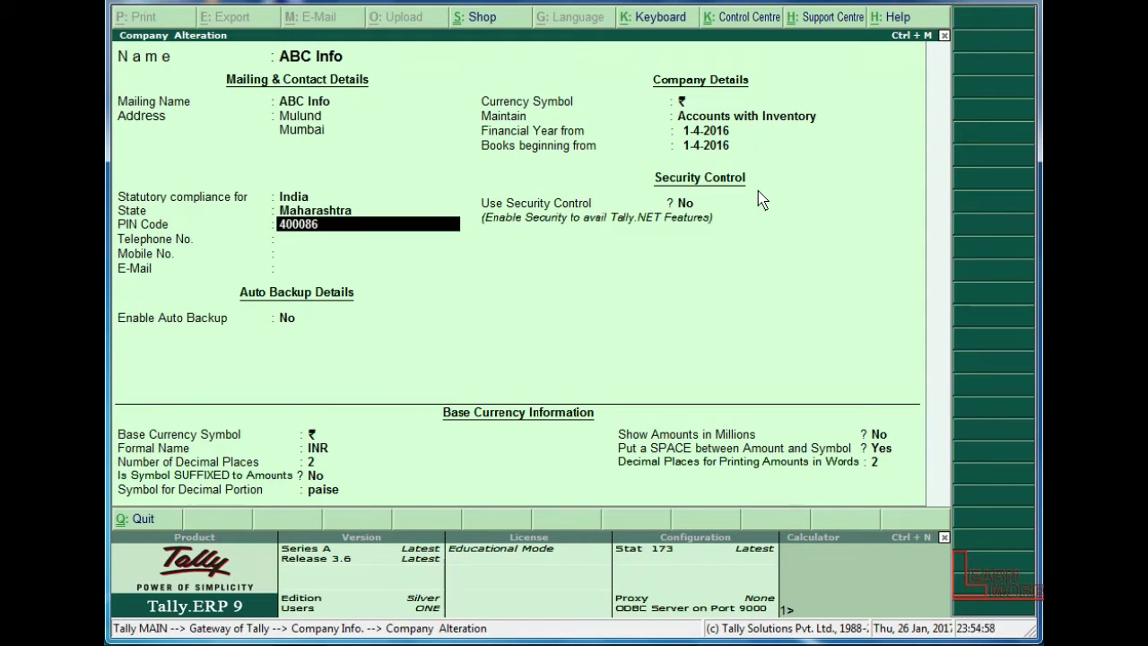
key(Escape)
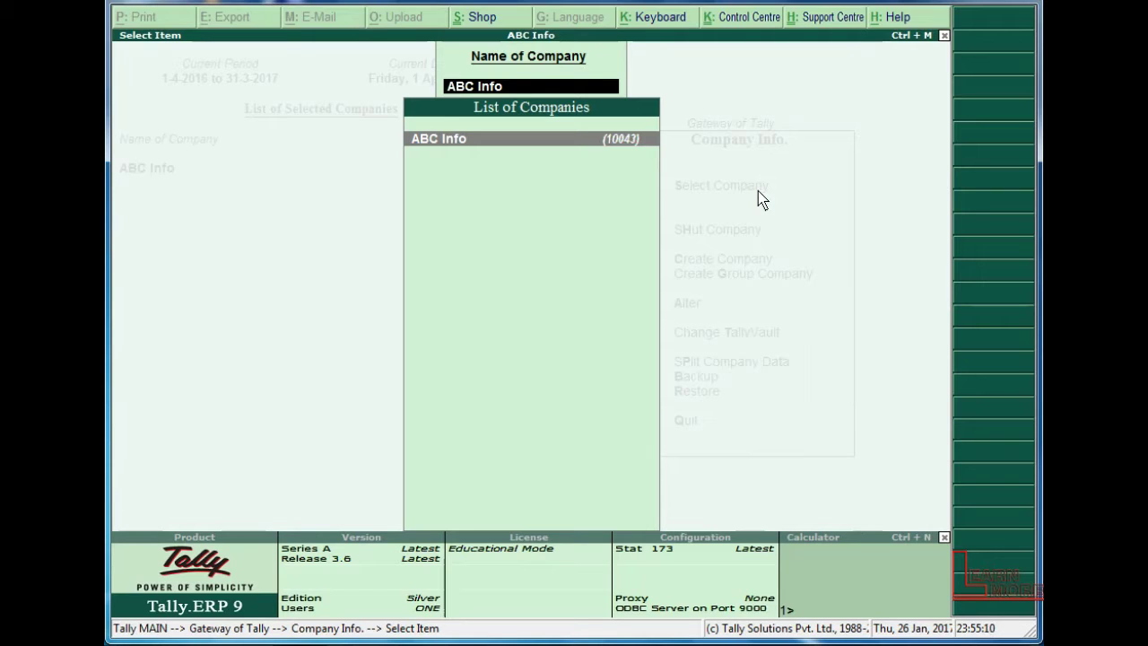
- Reopen ABC Info for alteration and request deletion of the company, answering No at the final confirmation
key(Return)
key(Down)
key(Down)
key(Down)
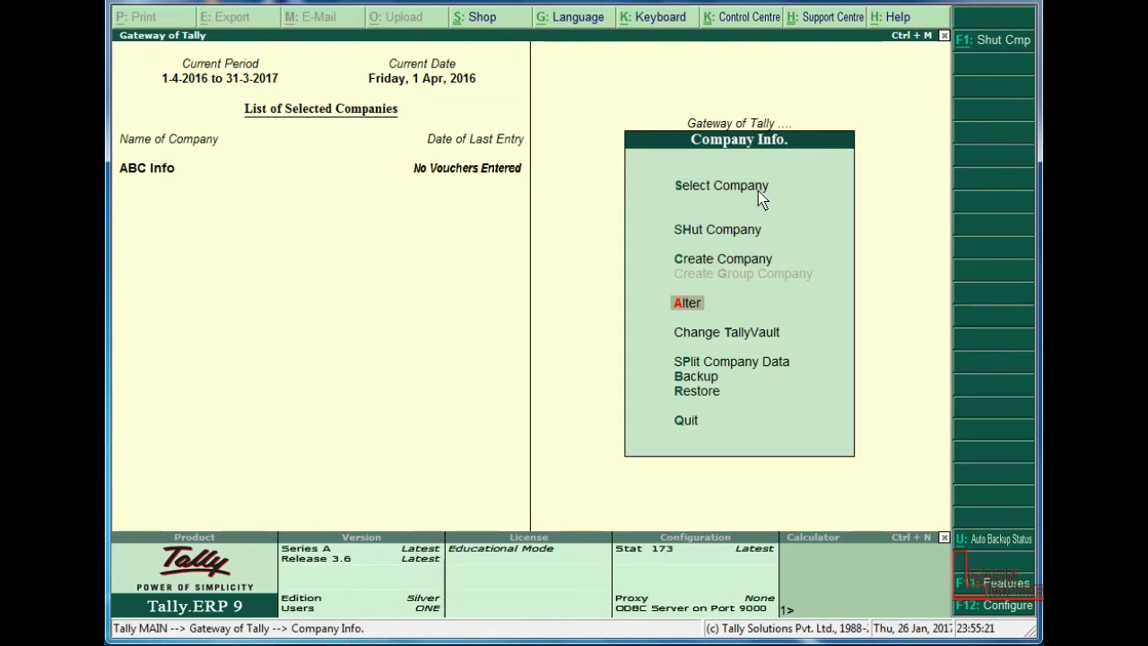
click(758, 190)
key(Return)
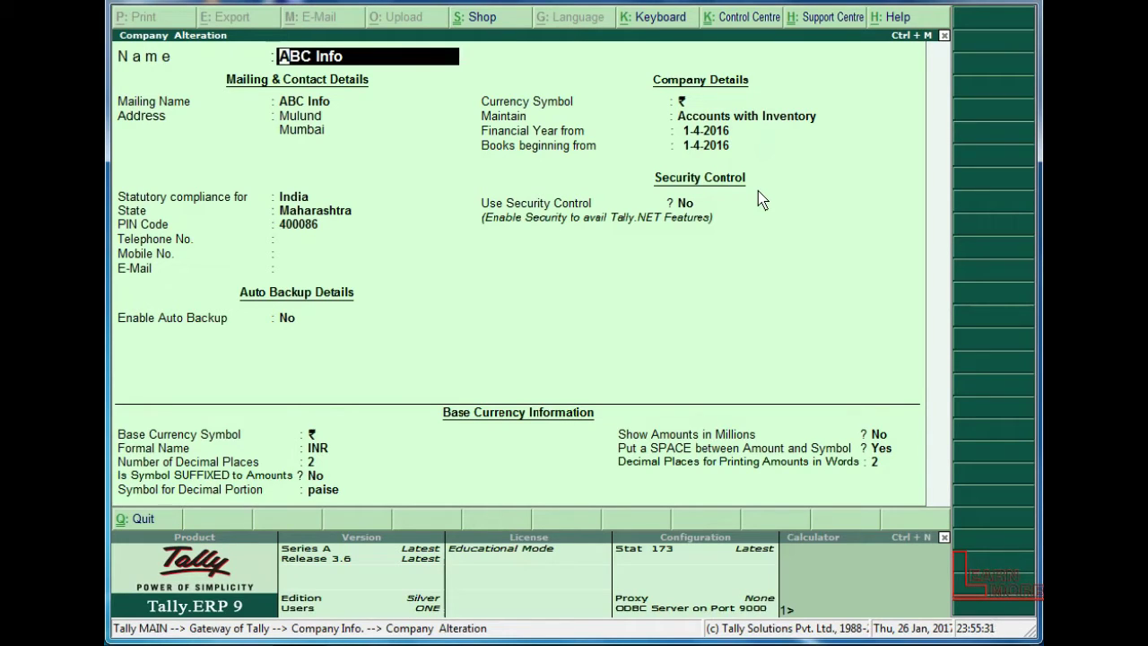
key(alt+d)
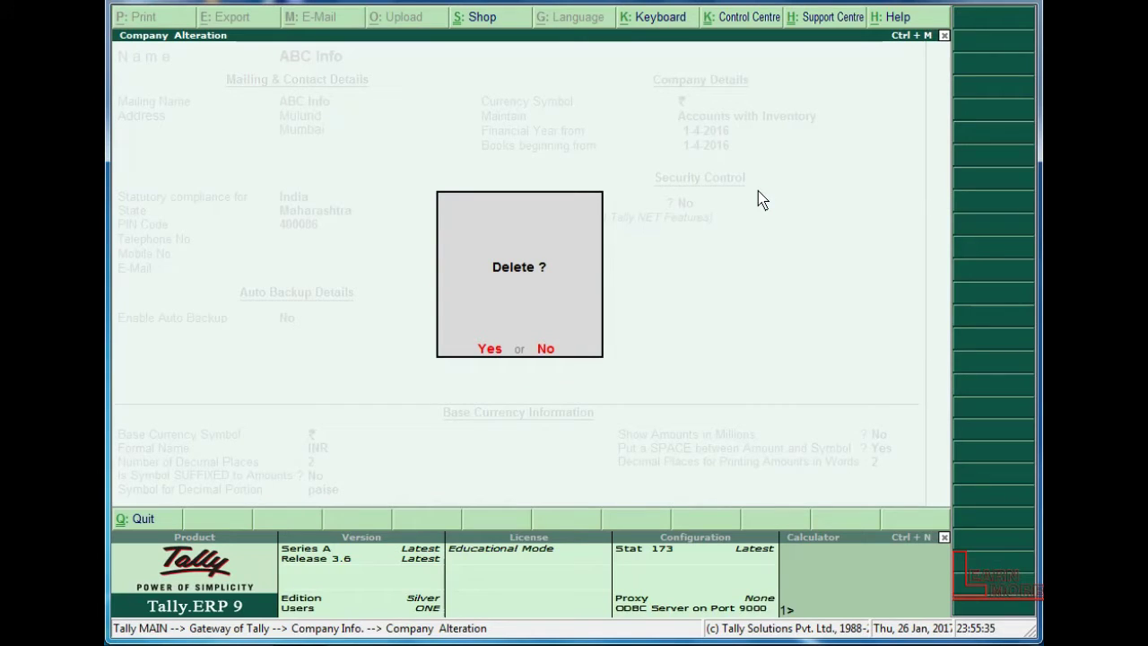
key(y)
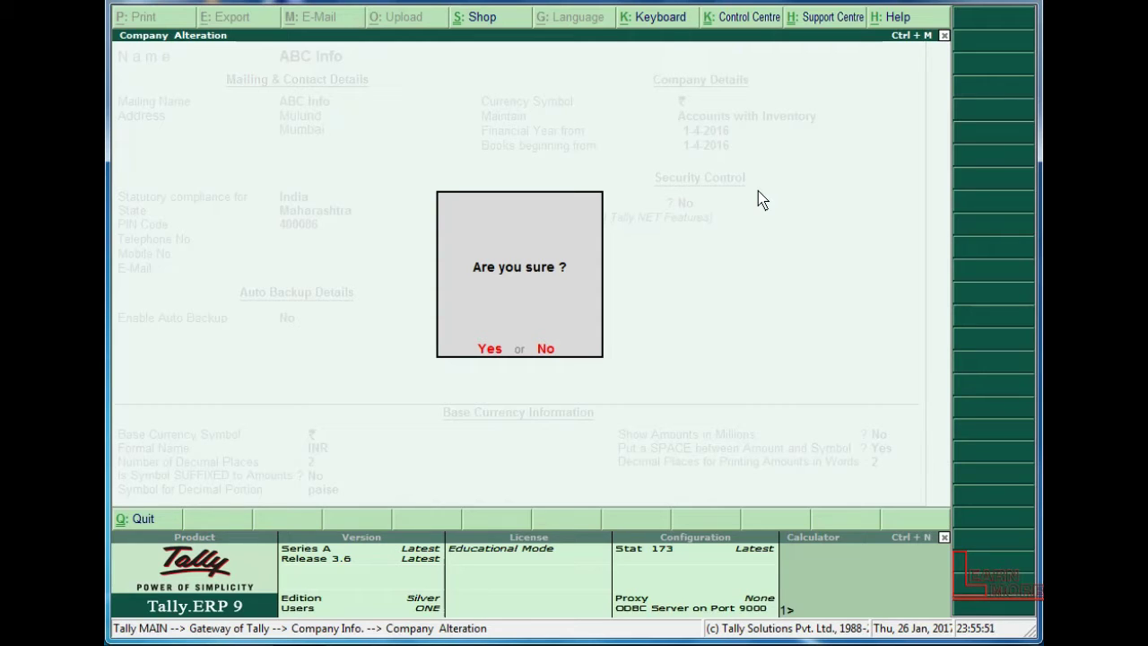
key(n)
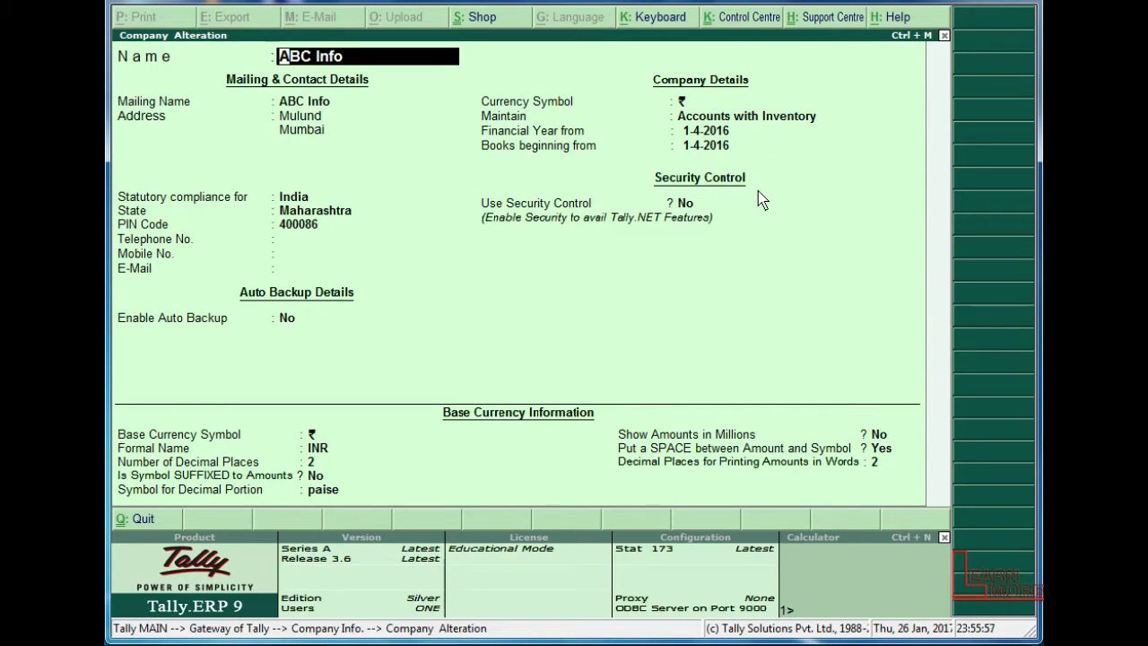
- Clear the company's name and quit the alteration without saving
key(BackSpace)
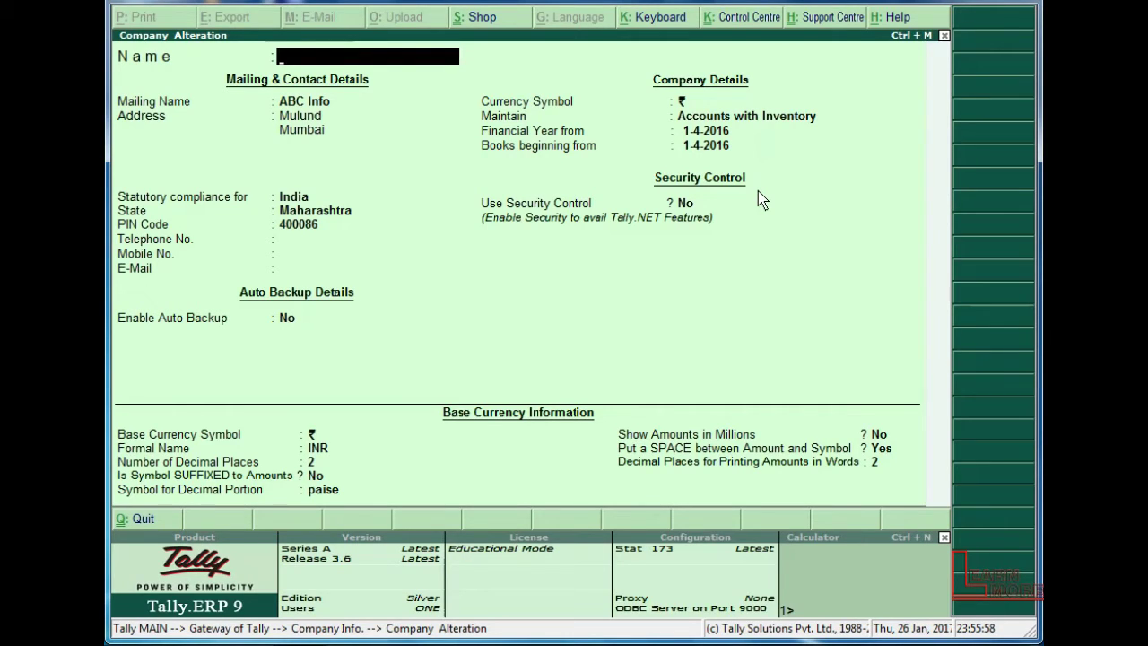
key(Escape)
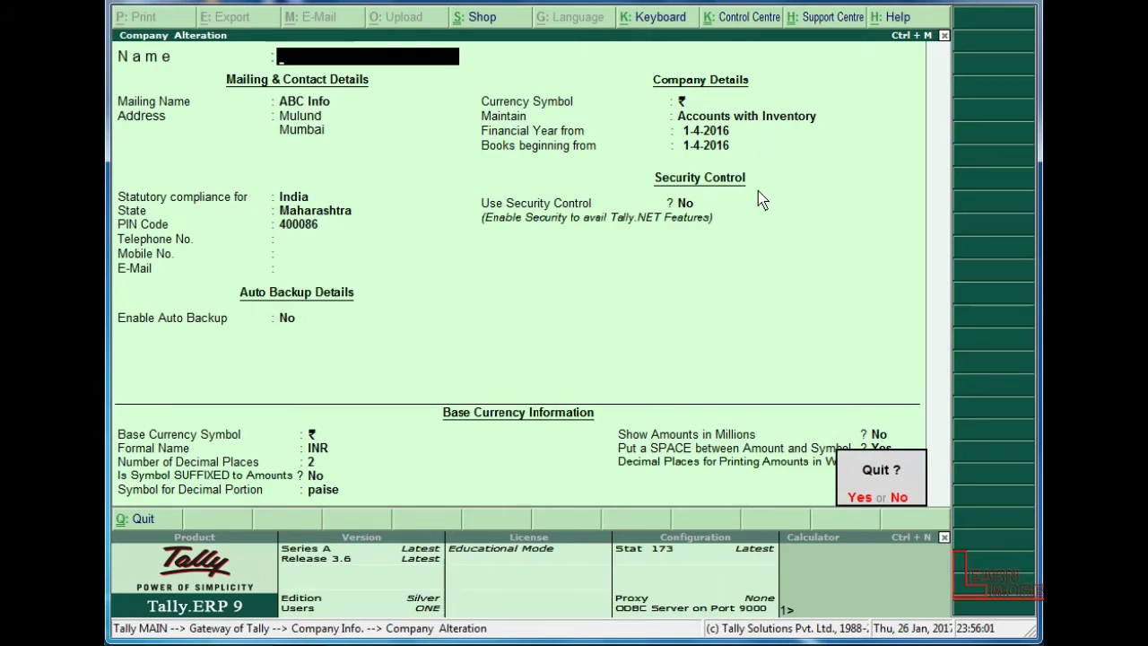
key(y)
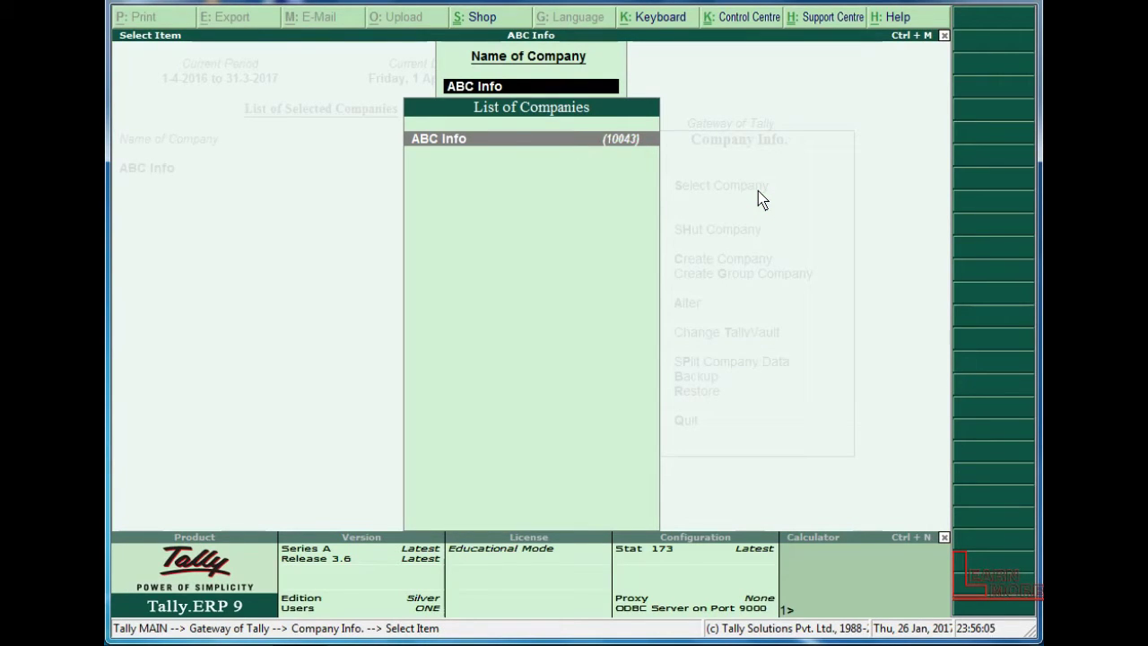
- Leave the company selection list and go back to the Gateway of Tally
key(BackSpace)
key(Escape)
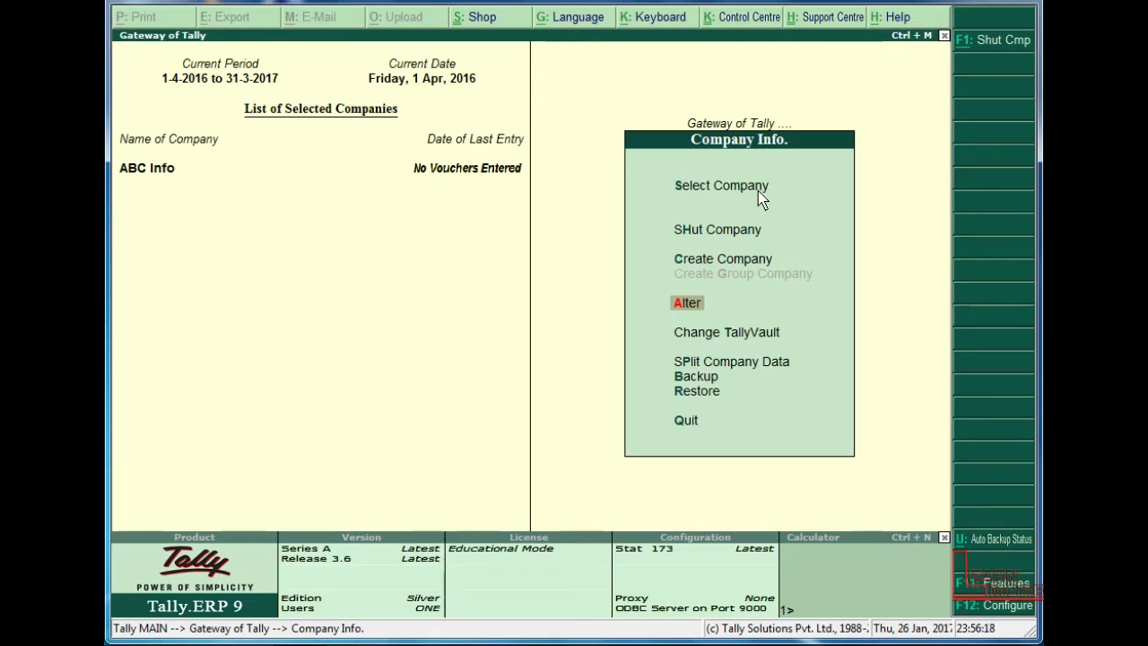
key(Up)
key(Up)
key(Up)
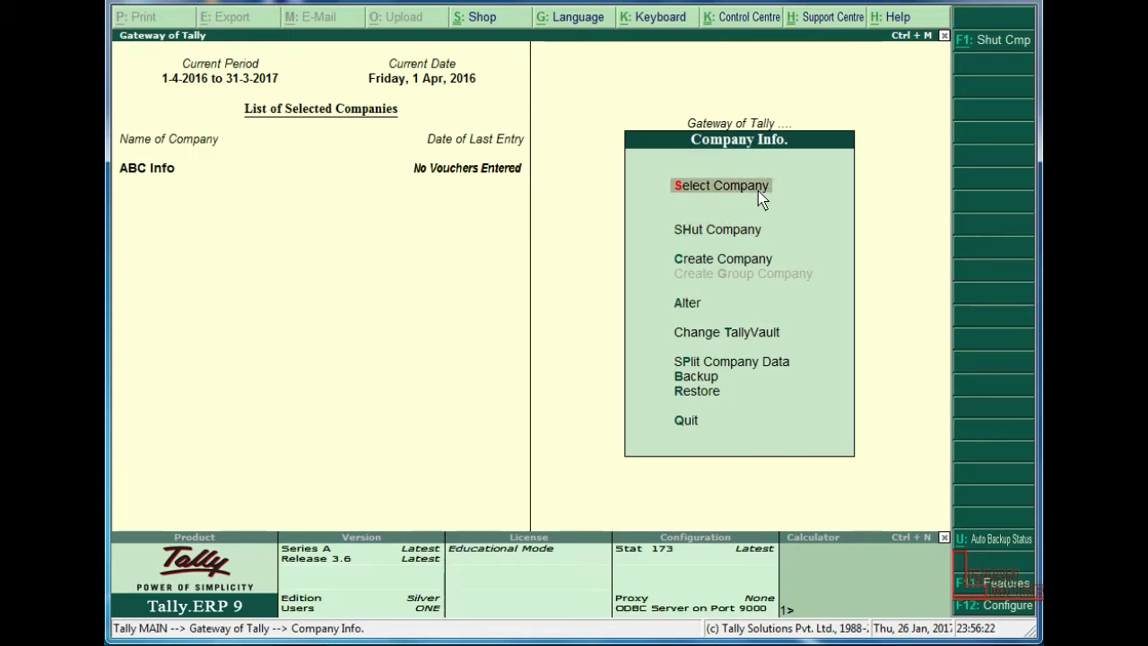
key(Down)
key(Down)
key(Down)
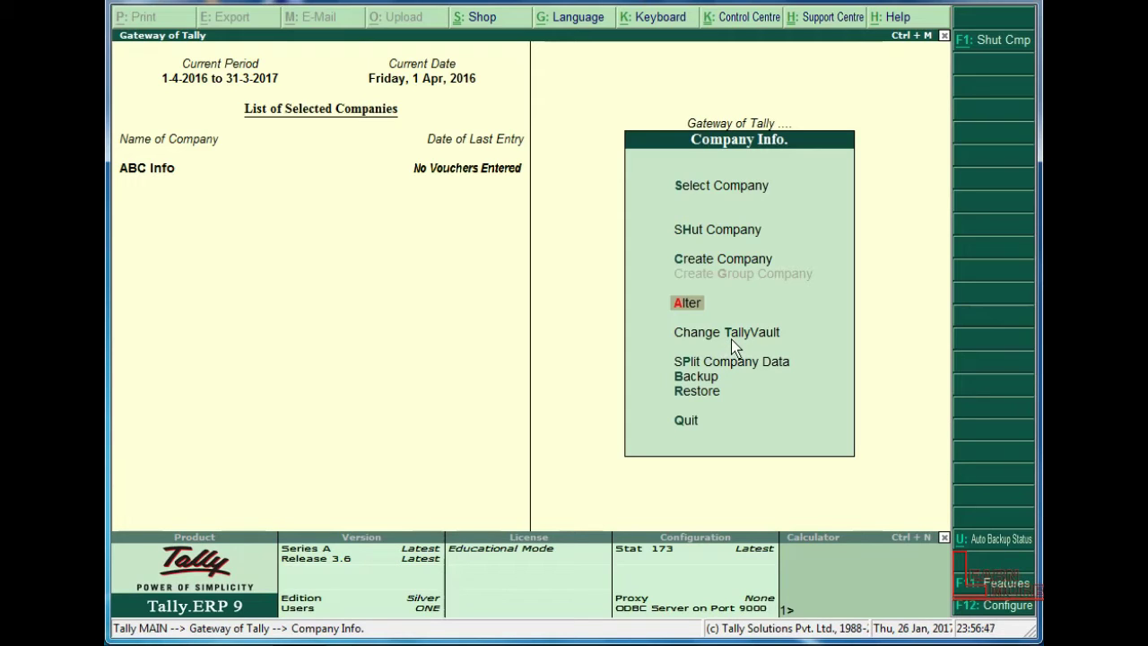
key(Escape)
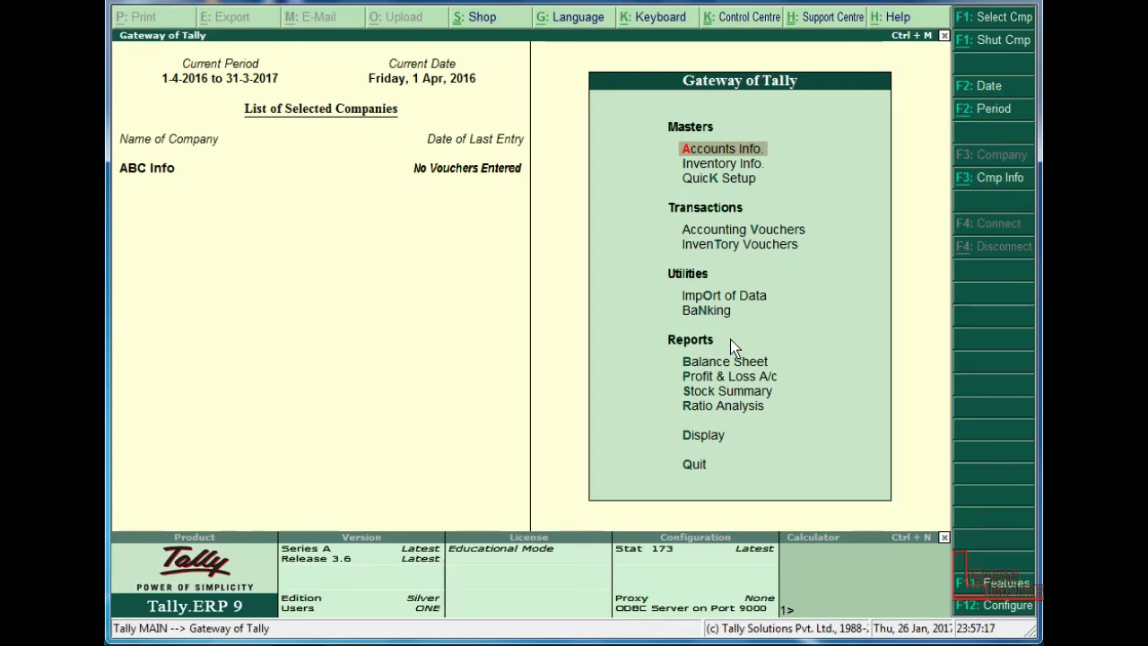
key(Down)
key(Down)
key(Down)
key(Down)
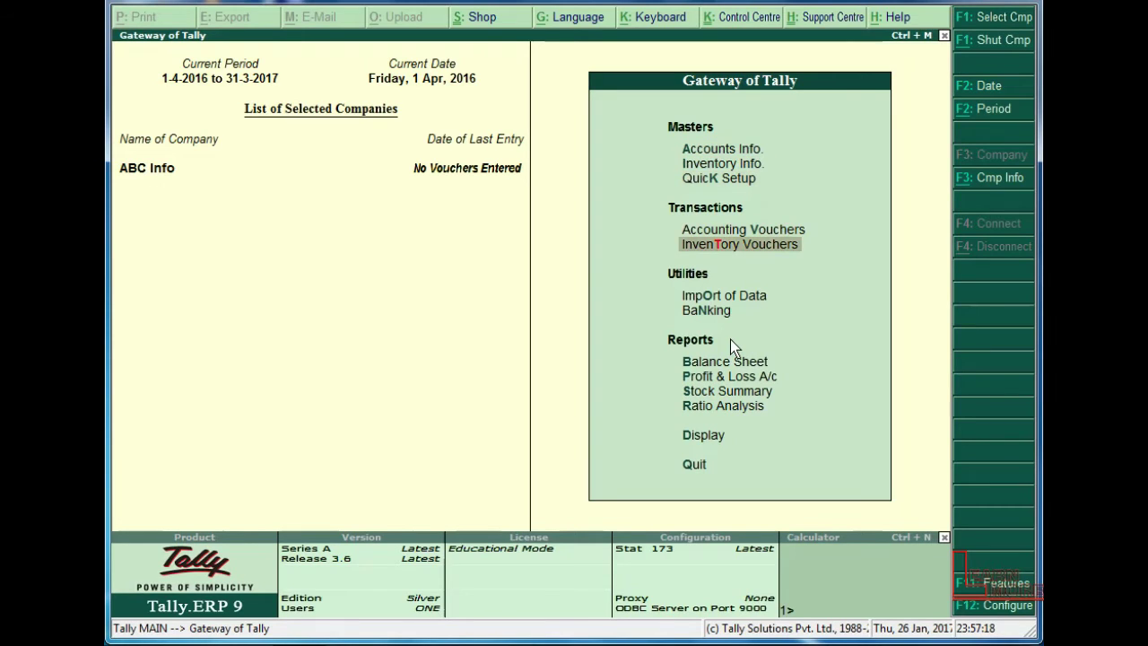
key(Down)
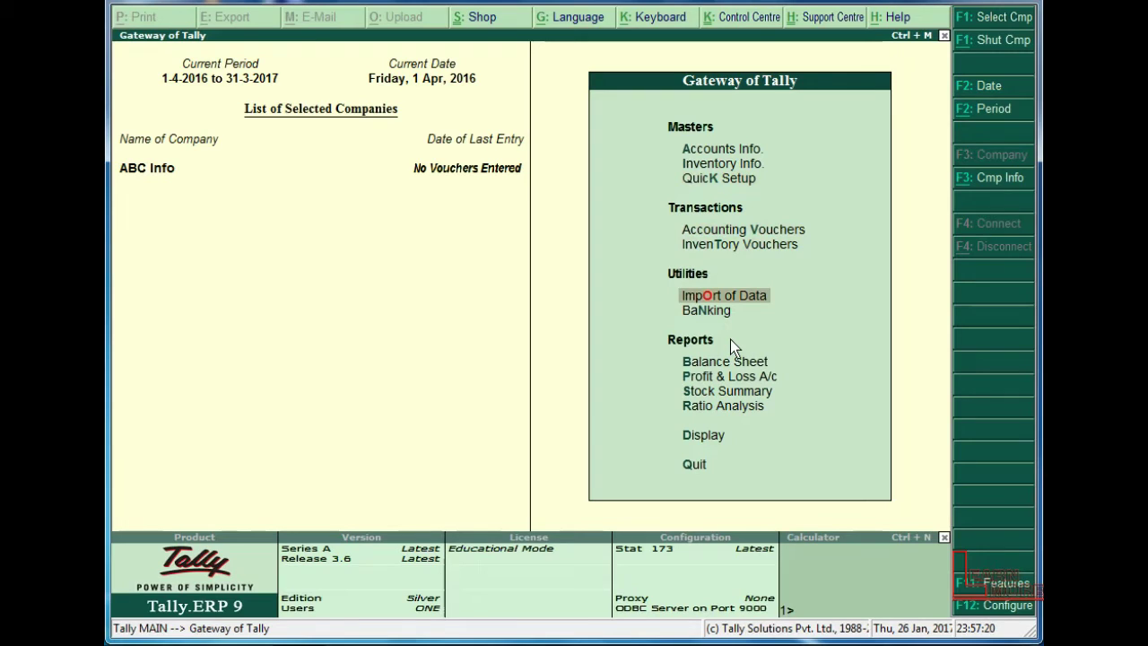
key(Up)
key(Up)
key(Up)
key(Up)
key(Up)
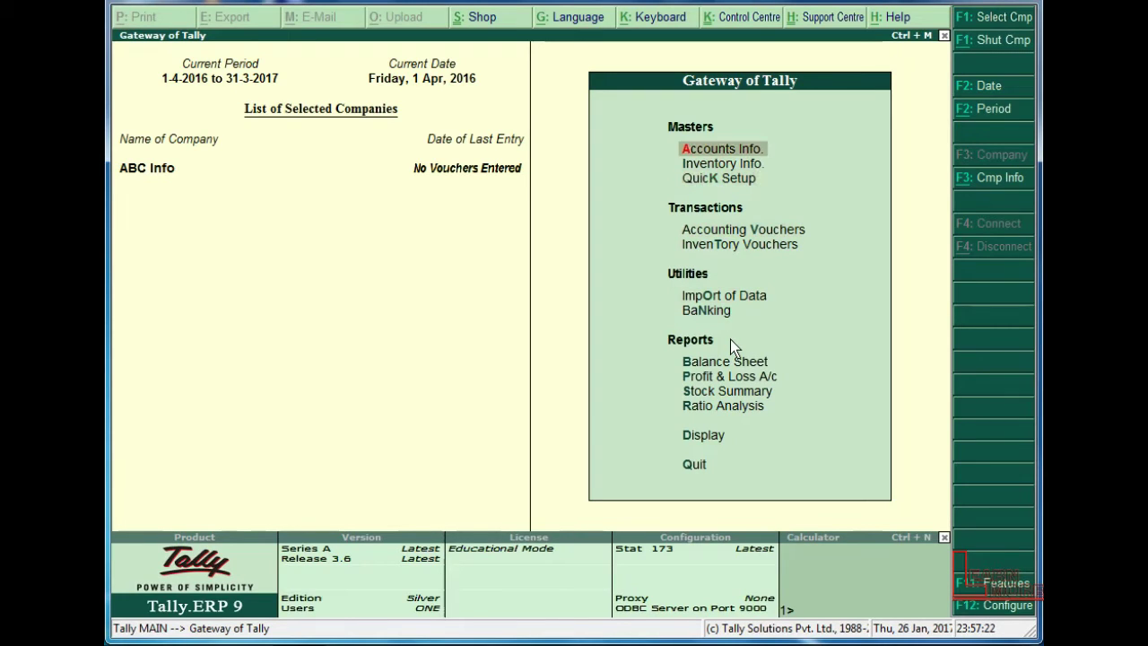
key(Return)
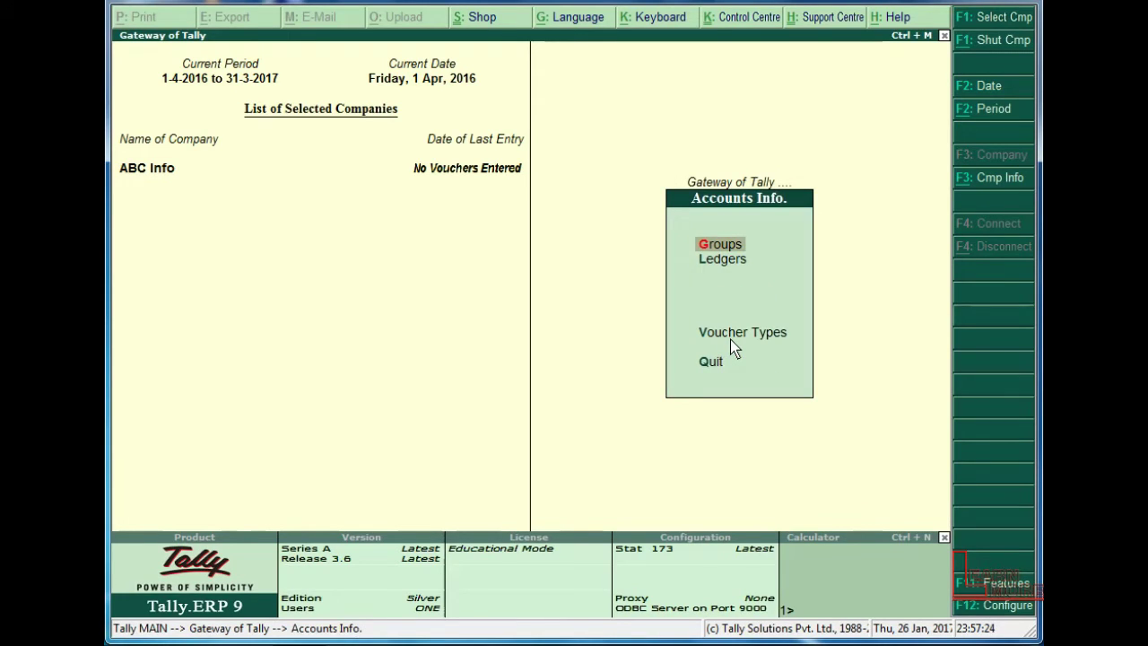
key(Escape)
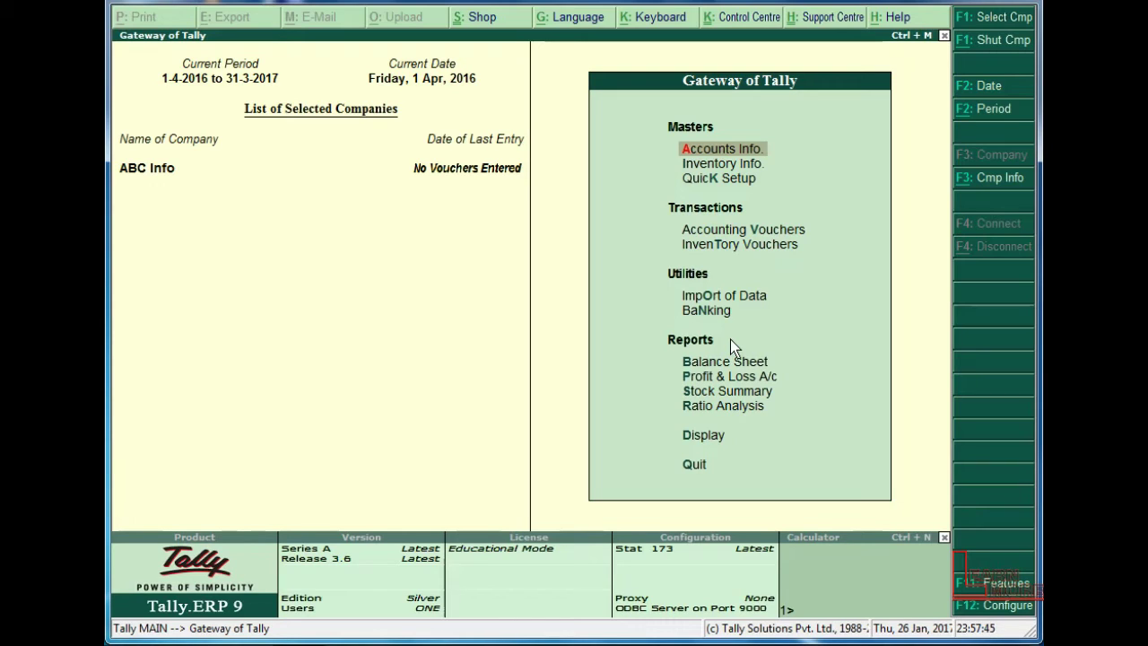
- Open the list of existing account groups for single-group alteration
key(Down)
key(Up)
key(Return)
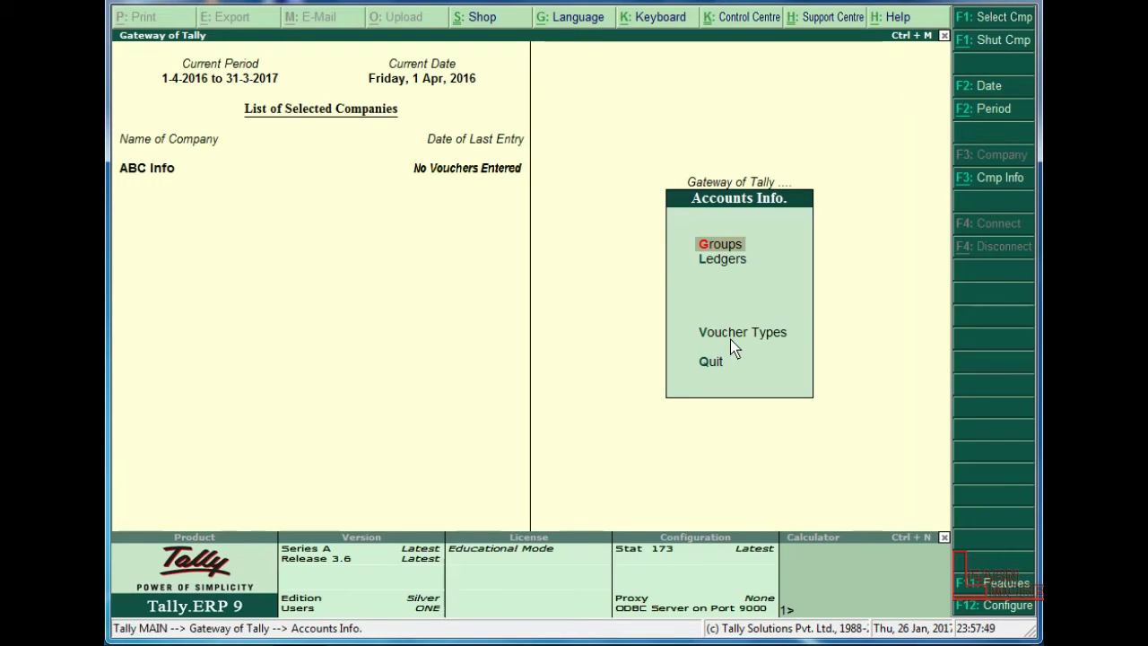
key(Down)
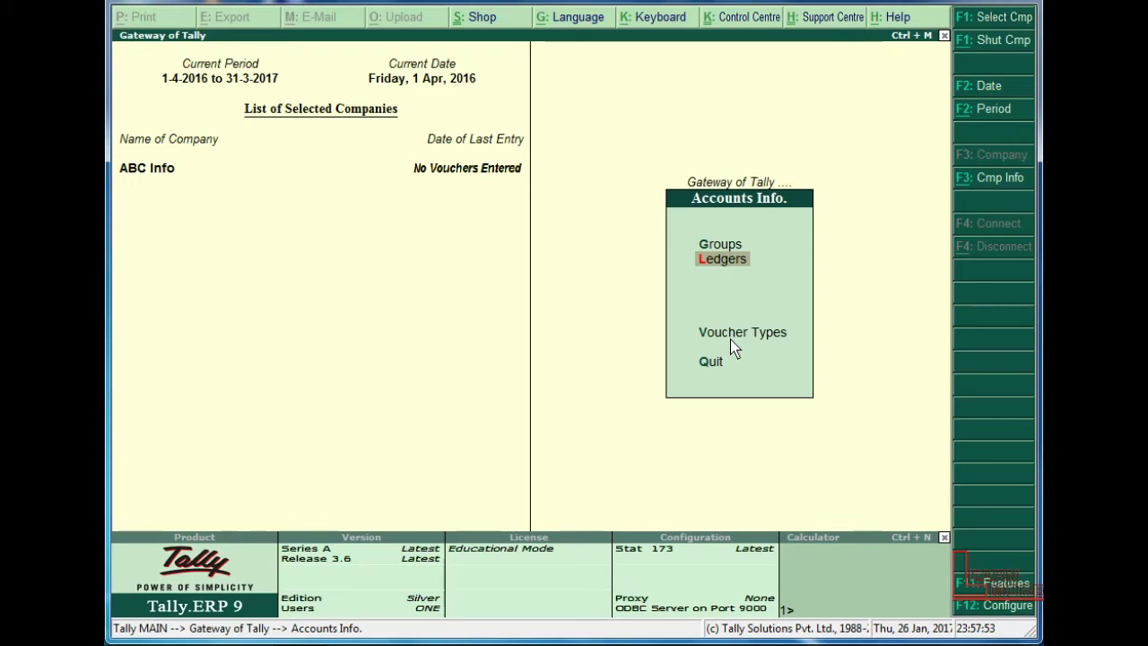
key(Up)
key(Down)
key(Up)
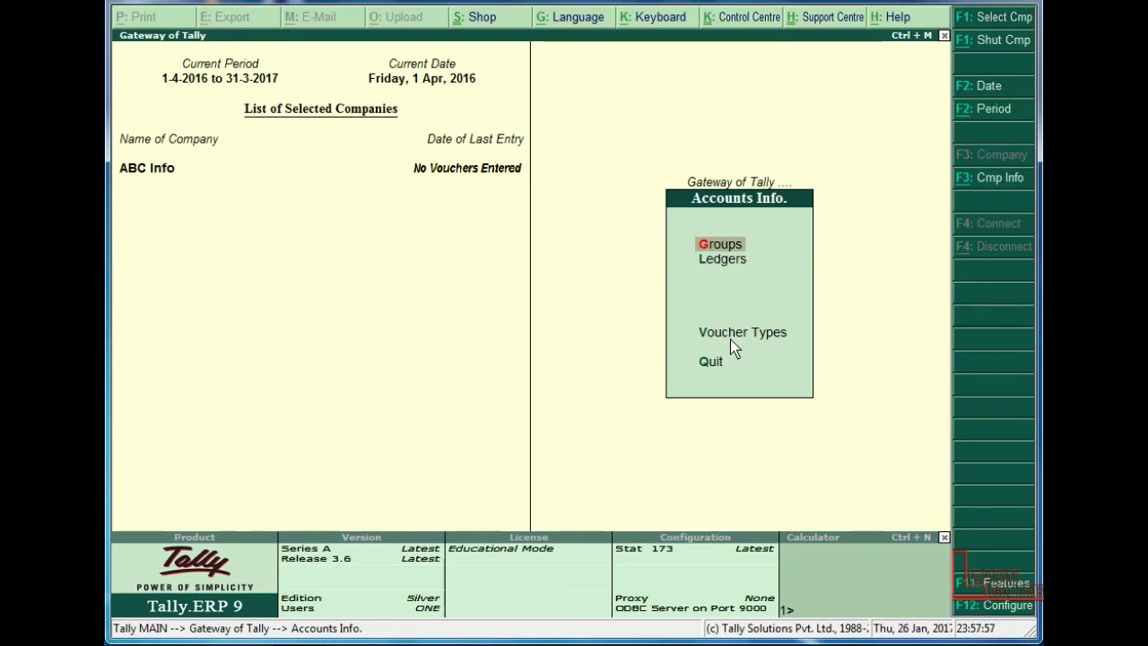
key(Return)
key(Down)
key(Down)
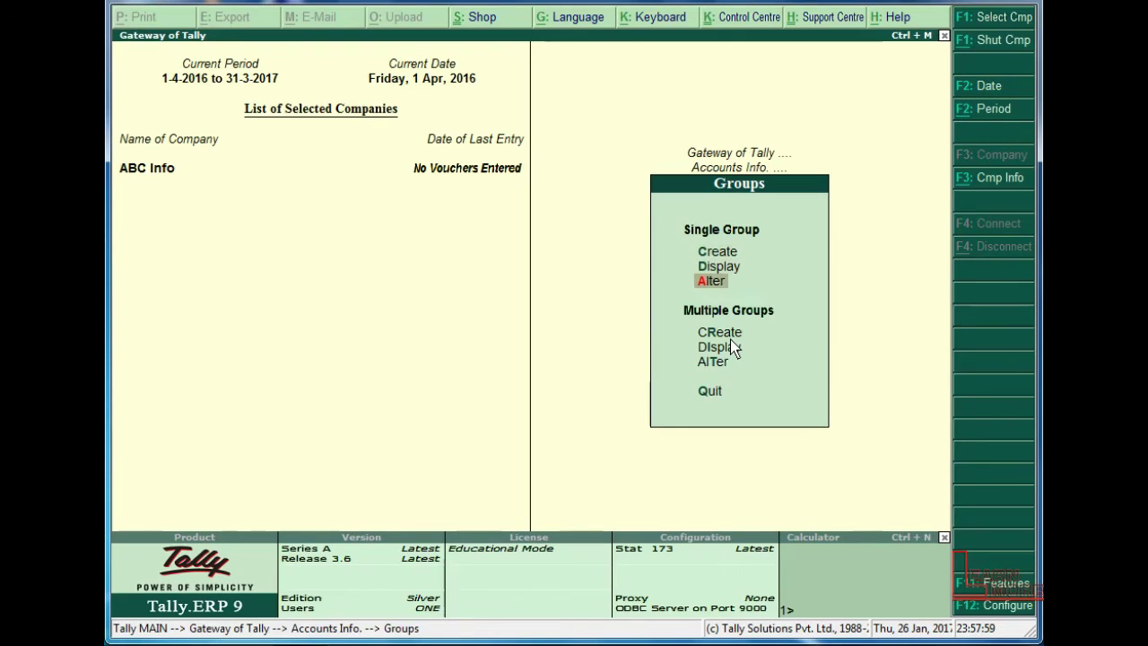
key(Return)
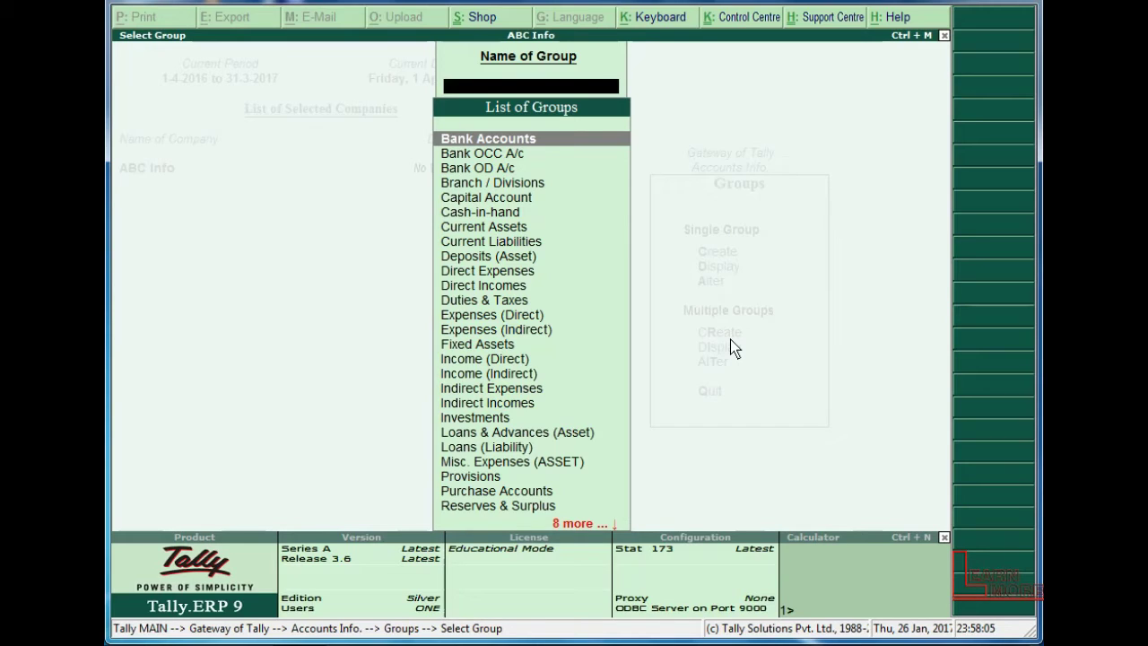
- Examine the account groups through to the end of the list, and close it without altering any group
key(Down)
key(Down)
key(Down)
key(Down)
key(Down)
key(Down)
key(Down)
key(Down)
key(Down)
key(Down)
key(Down)
key(Down)
key(Down)
key(Down)
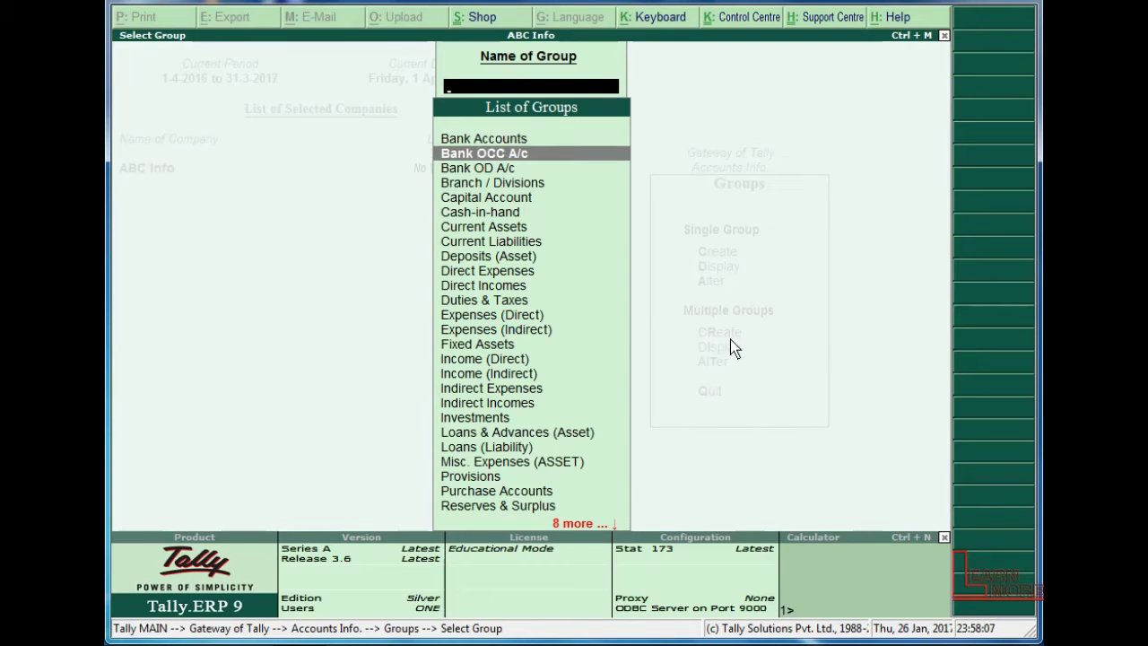
key(Up)
key(Up)
key(Up)
key(Up)
key(Up)
key(Up)
key(Up)
key(Up)
key(Up)
key(Up)
key(Up)
key(Up)
key(Up)
key(Up)
key(Down)
key(Down)
key(Down)
key(Down)
key(Down)
key(Down)
key(Down)
key(Down)
key(Down)
key(Down)
key(Down)
key(Down)
key(Down)
key(Down)
key(Down)
key(Down)
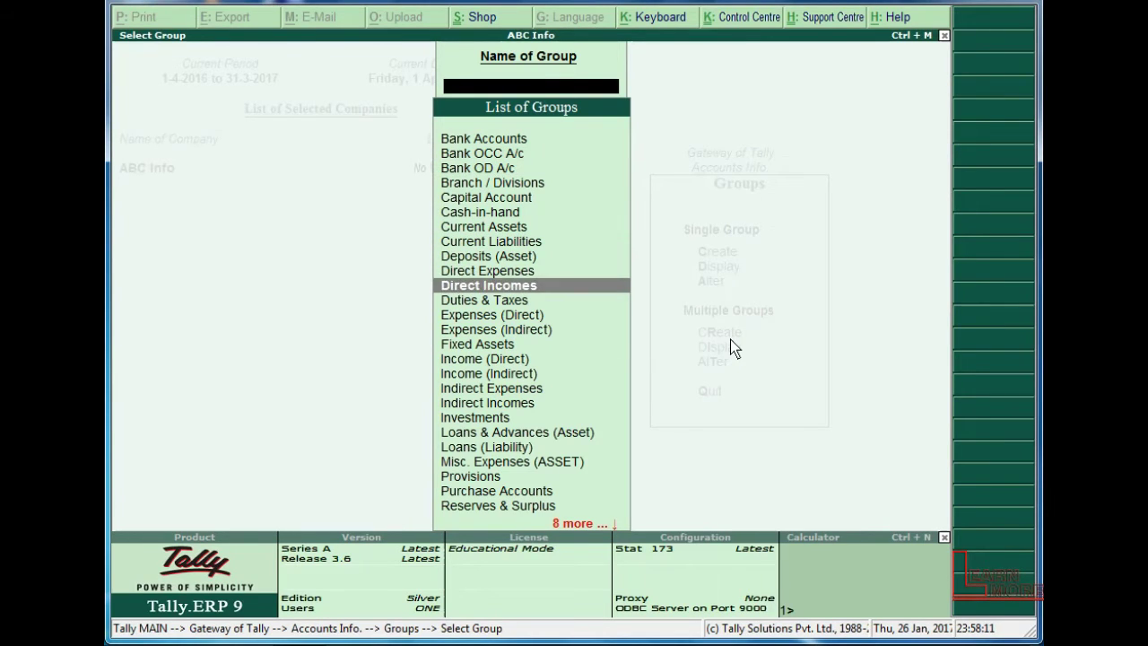
key(Down)
key(Down)
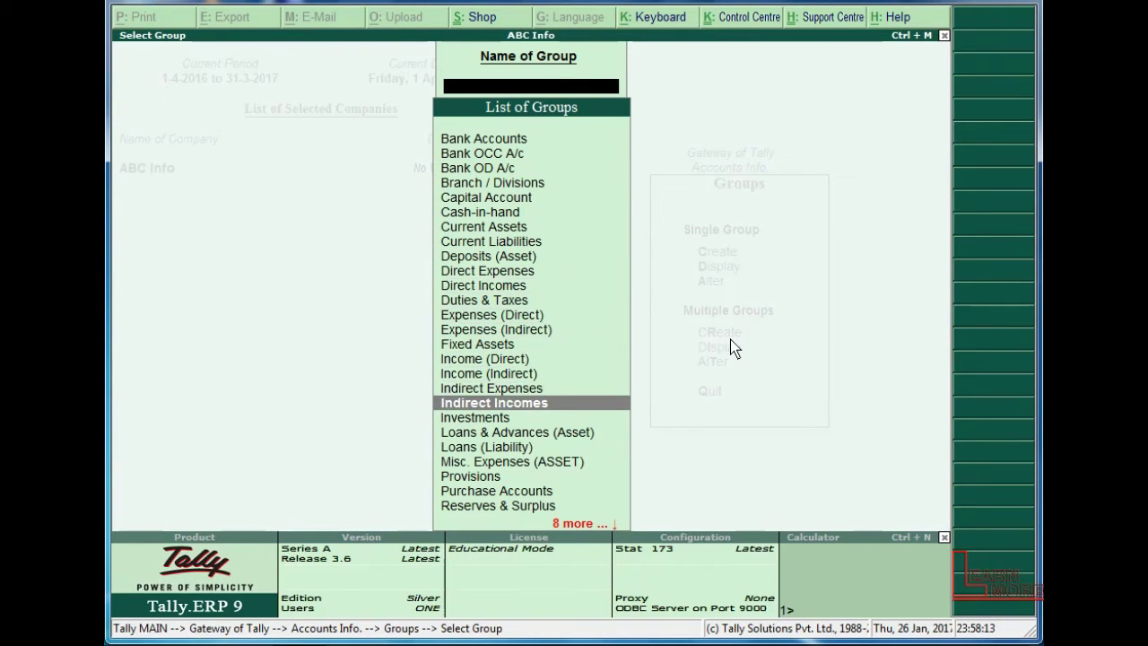
key(Down)
key(End)
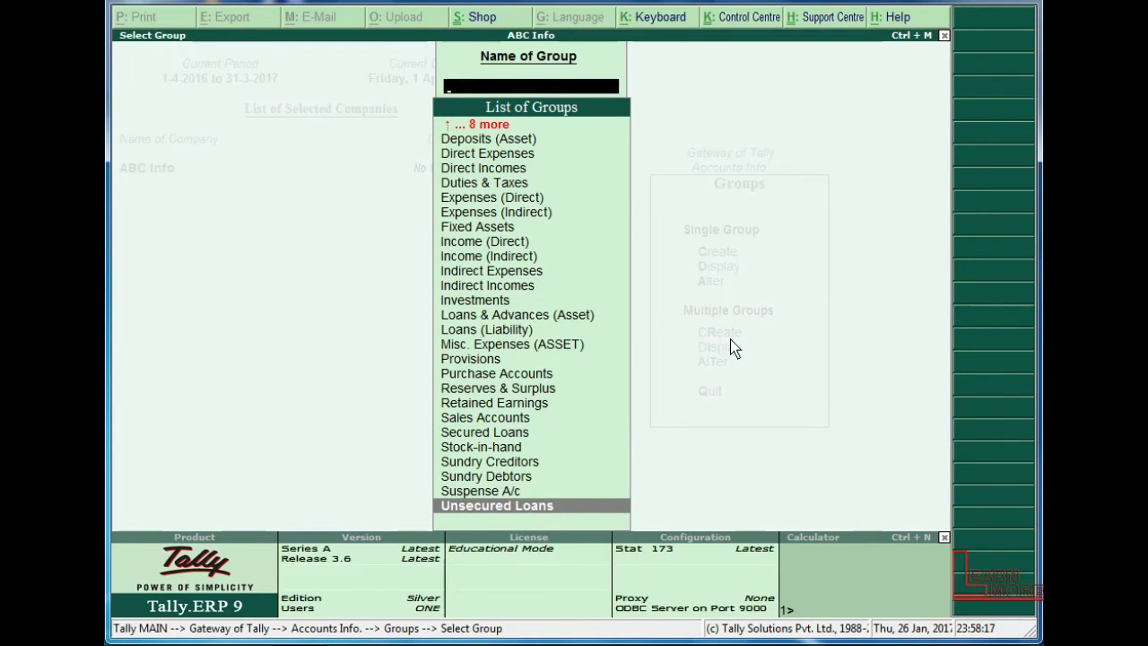
key(Escape)
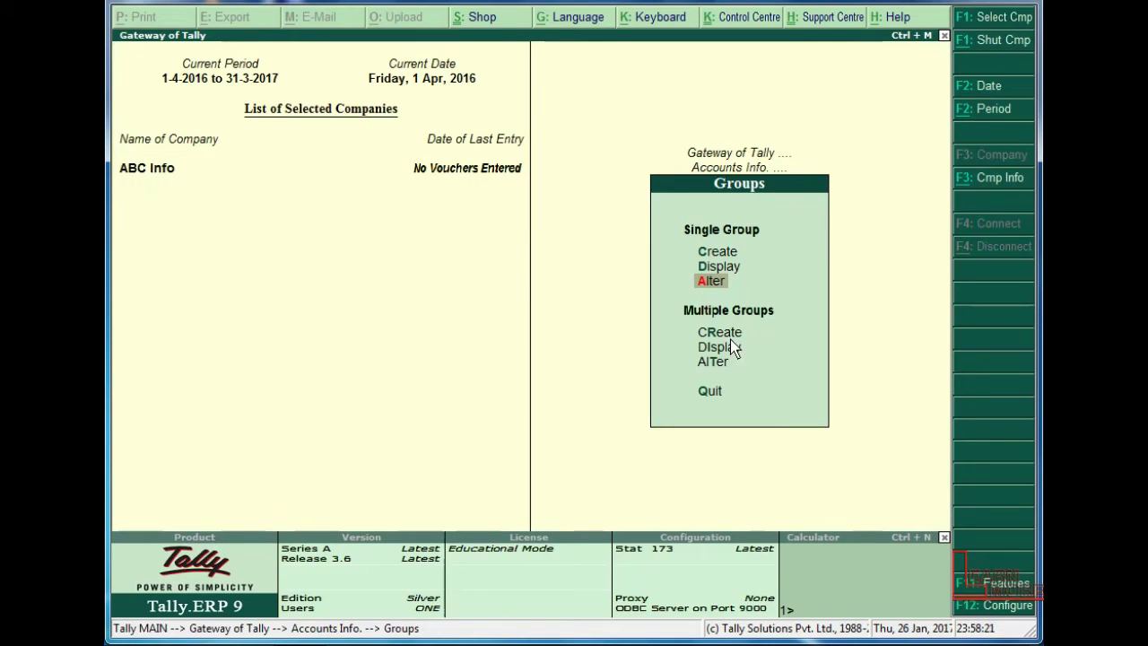
- View the ledgers offered for single-ledger alteration, and return to the Gateway of Tally
key(Escape)
key(Down)
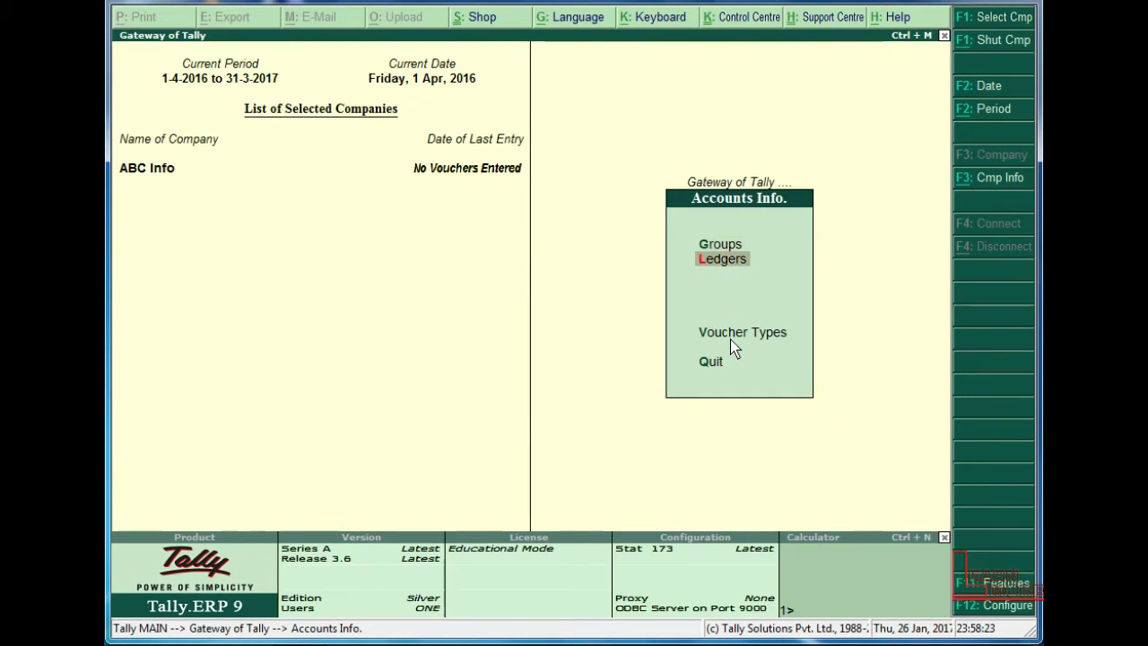
key(Return)
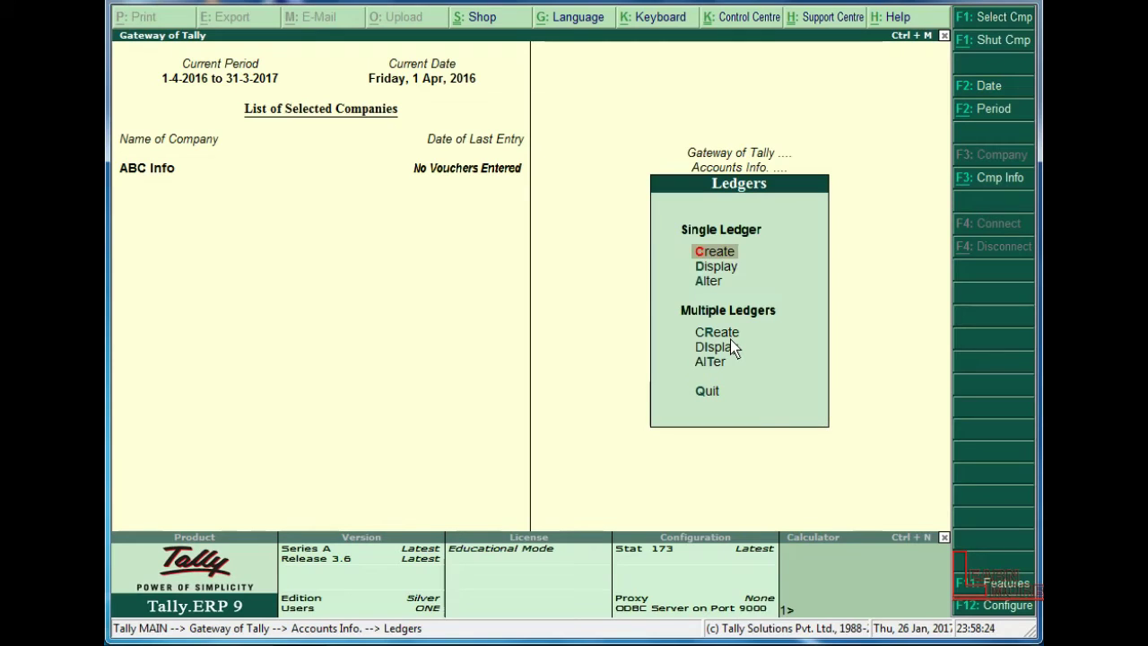
key(Down)
key(Down)
key(Return)
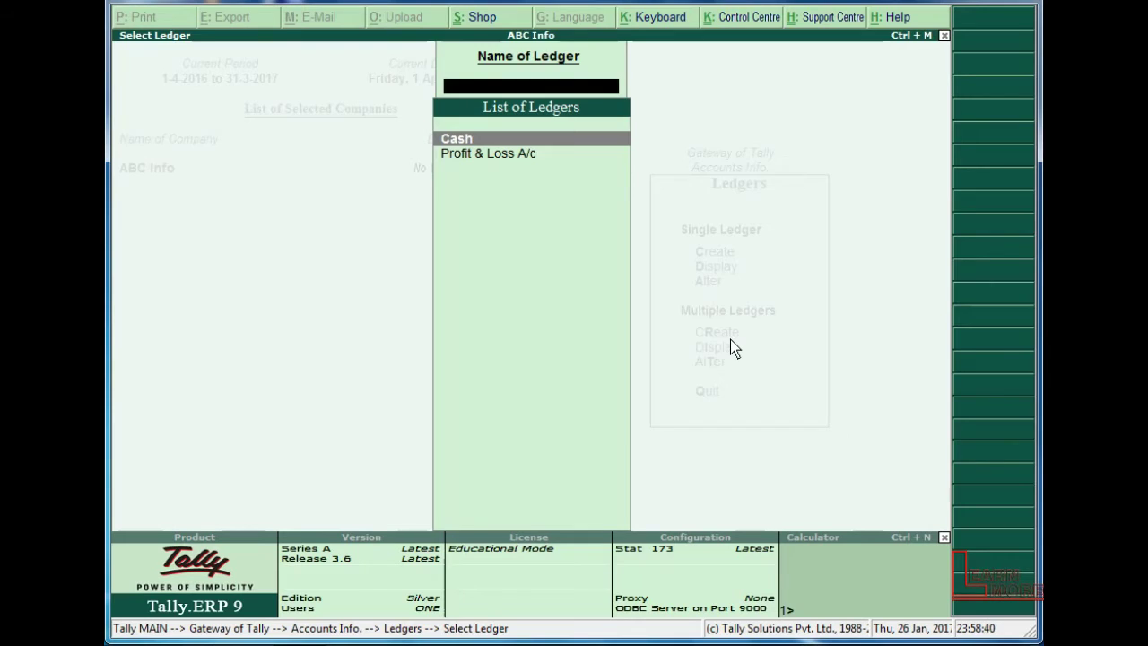
key(Escape)
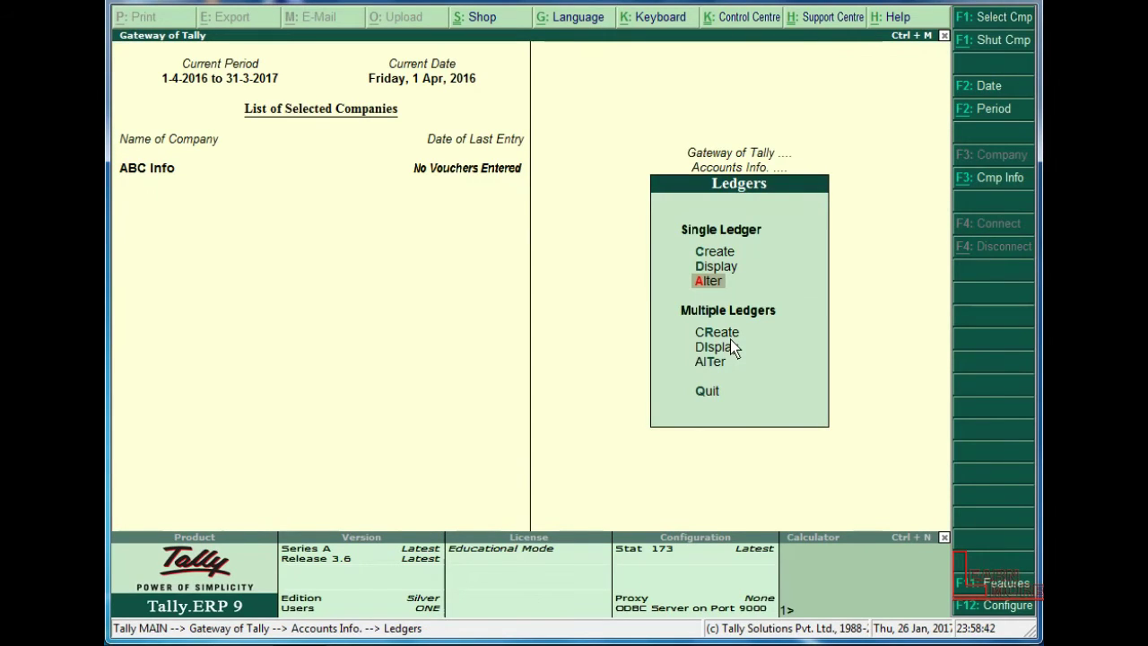
key(Escape)
key(Escape)
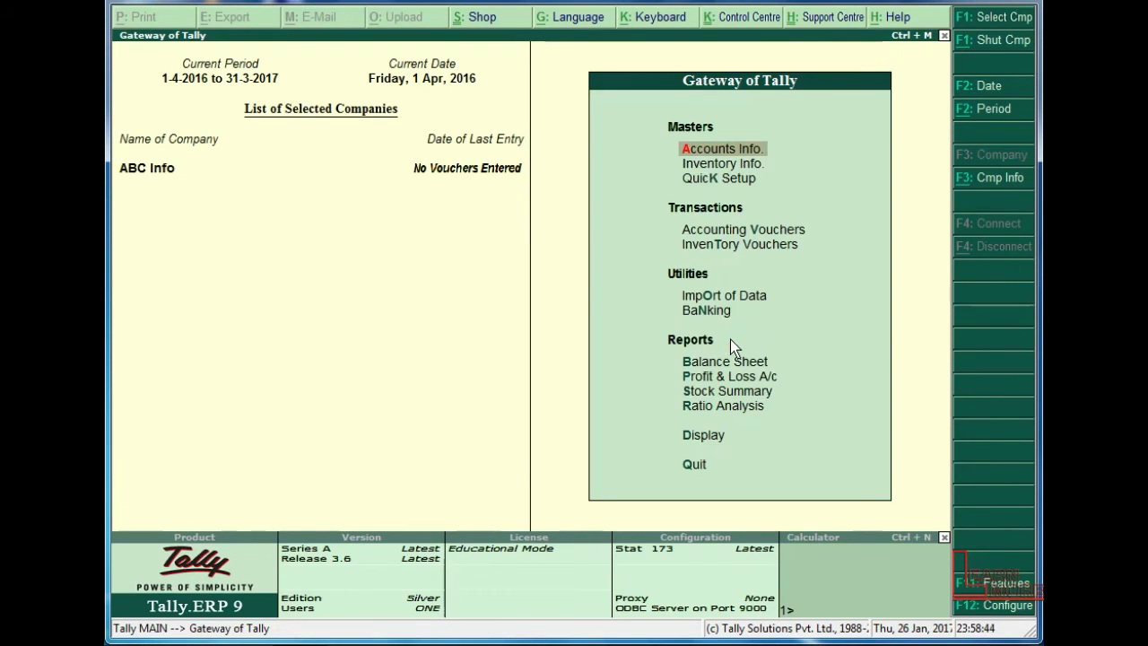
- Start a new single account group named Customers, without an alias
key(Return)
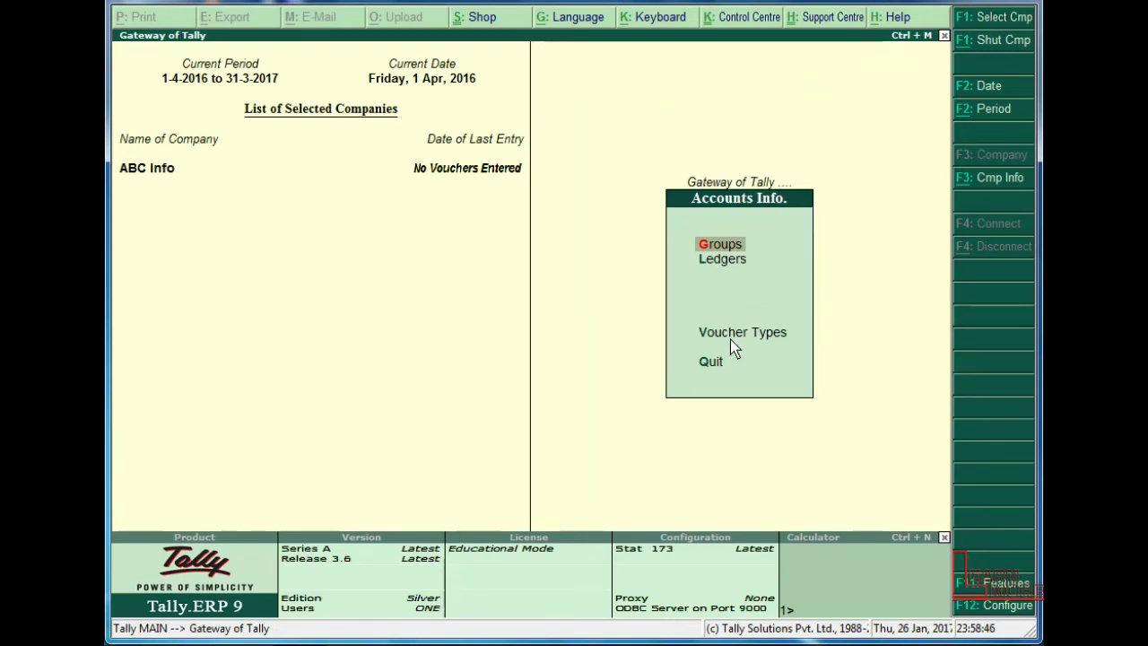
key(Down)
key(Up)
key(Return)
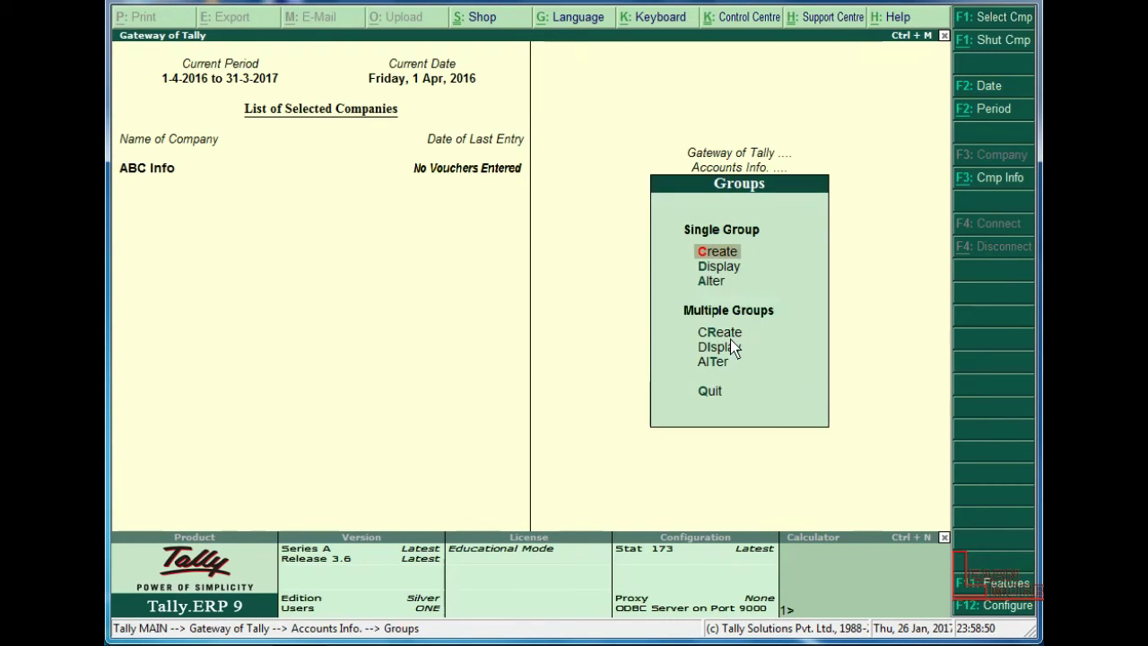
key(Return)
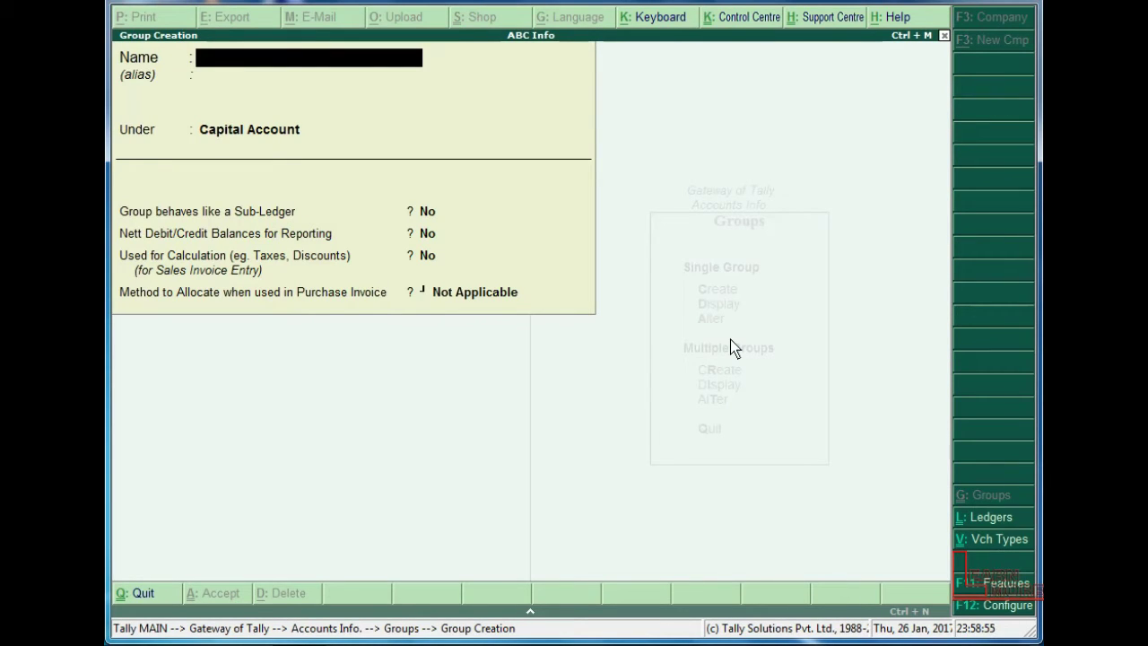
text(Customers)
key(Return)
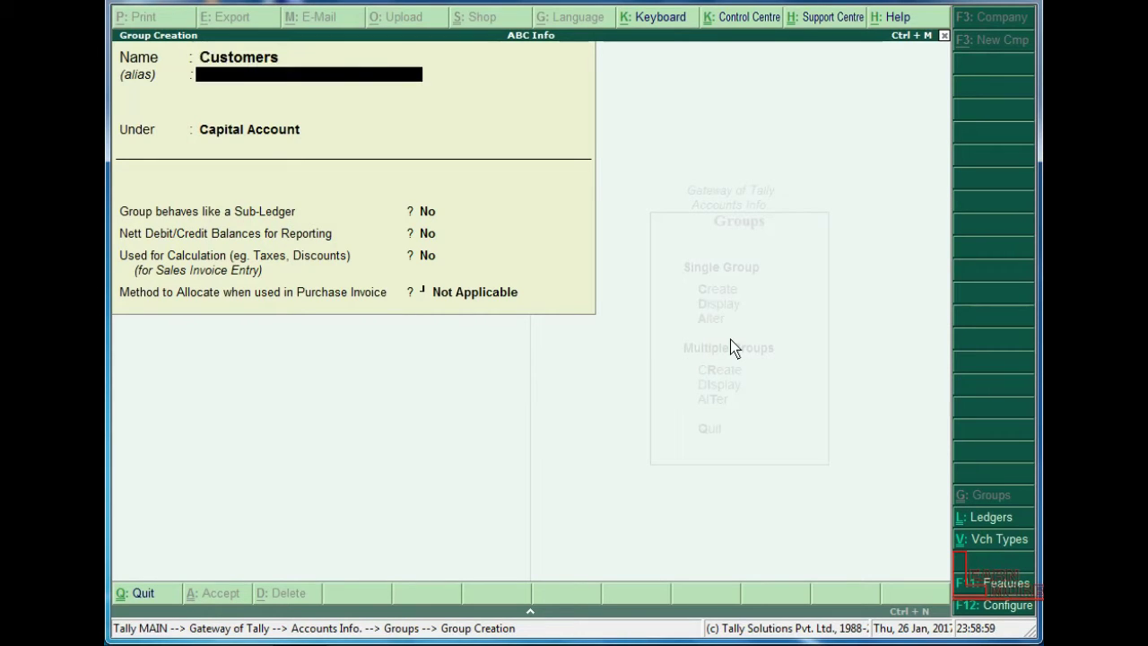
key(Return)
- Place the Customers group under Sundry Debtors and save it with the remaining settings at their defaults
text(Sun)
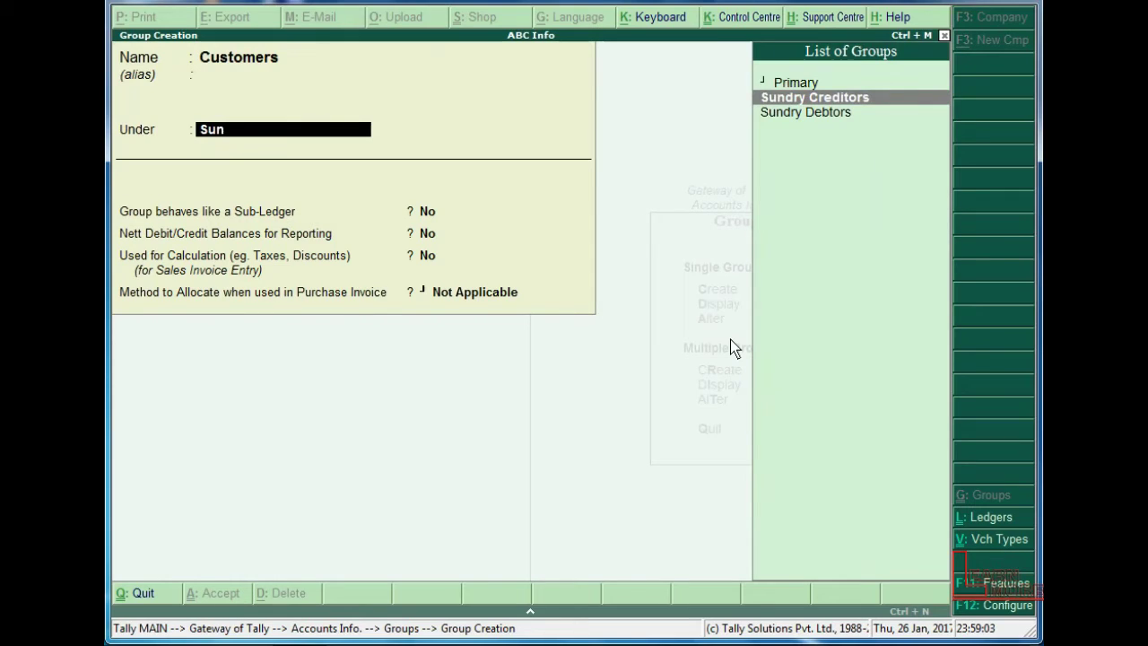
key(Down)
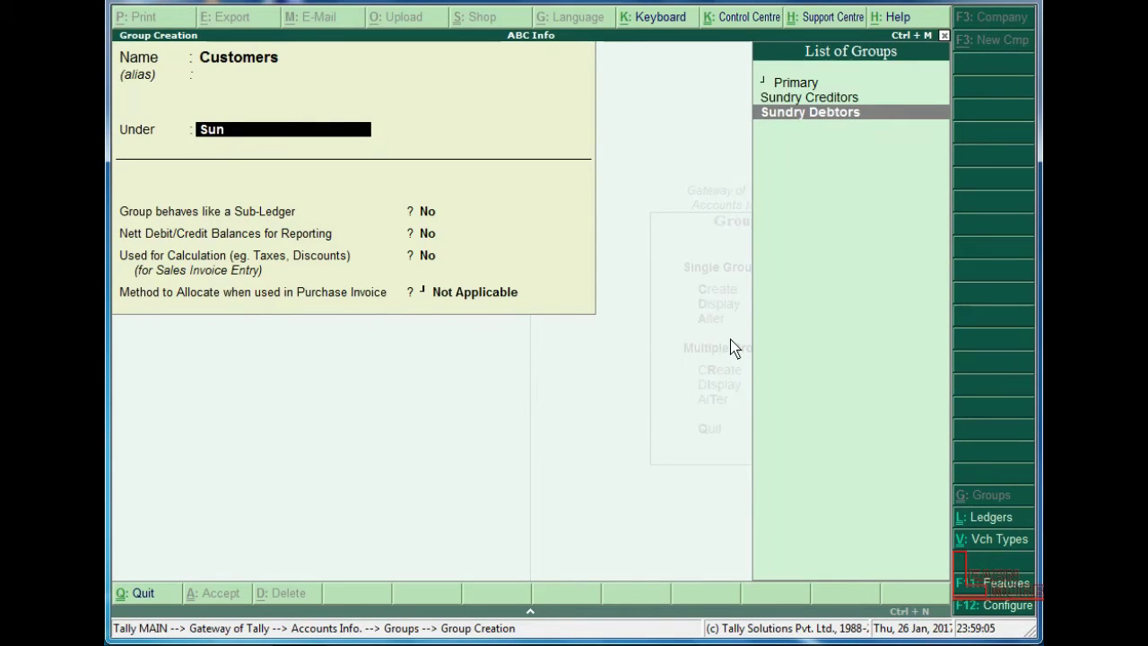
key(Up)
key(Down)
key(Return)
key(Return)
key(Return)
key(Return)
key(Return)
key(Return)
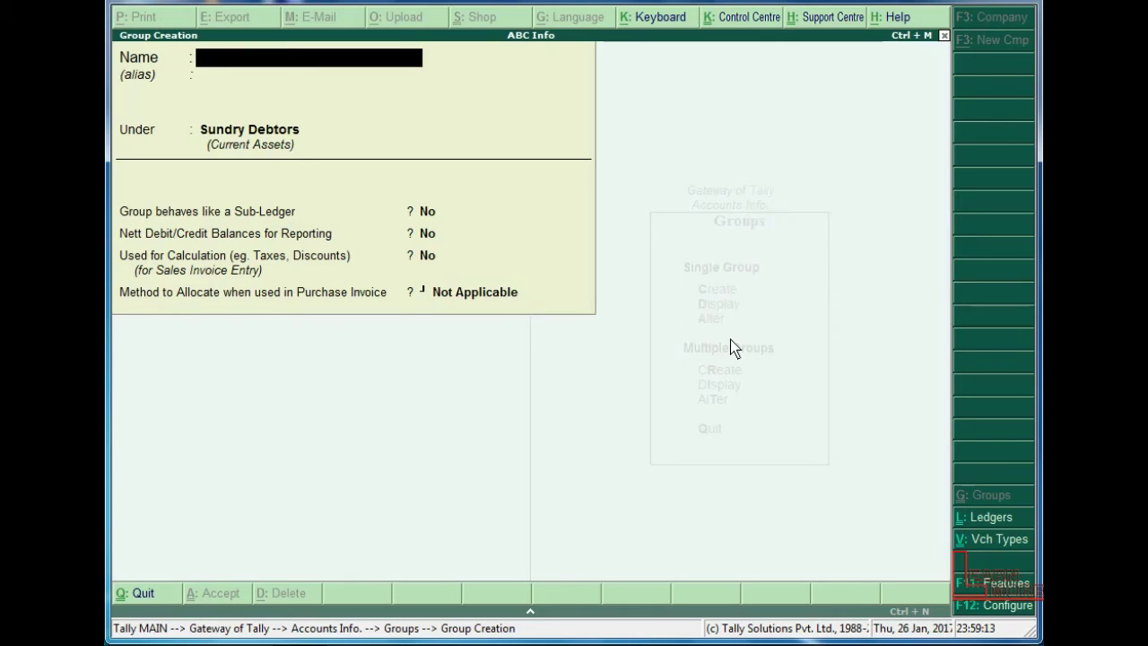
- Create another group named Sppliers under Sundry Creditors with default settings, and quit group creation
text(Sppliers)
key(Return)
key(Return)
text(Sun)
key(Return)
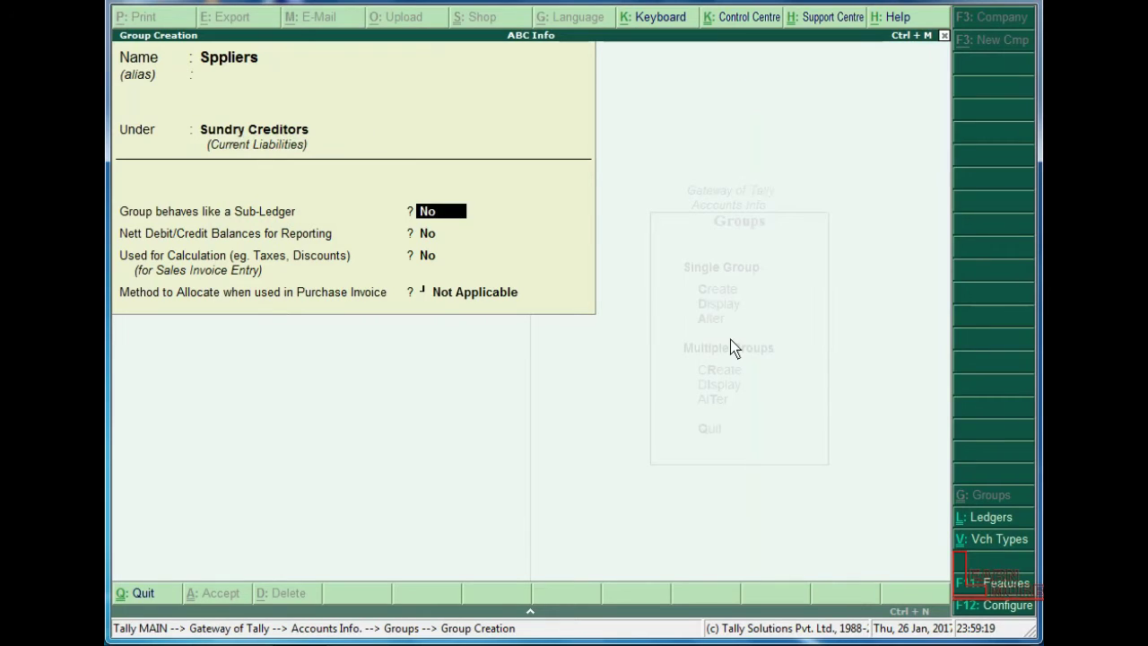
key(Return)
key(Return)
key(Return)
key(Return)
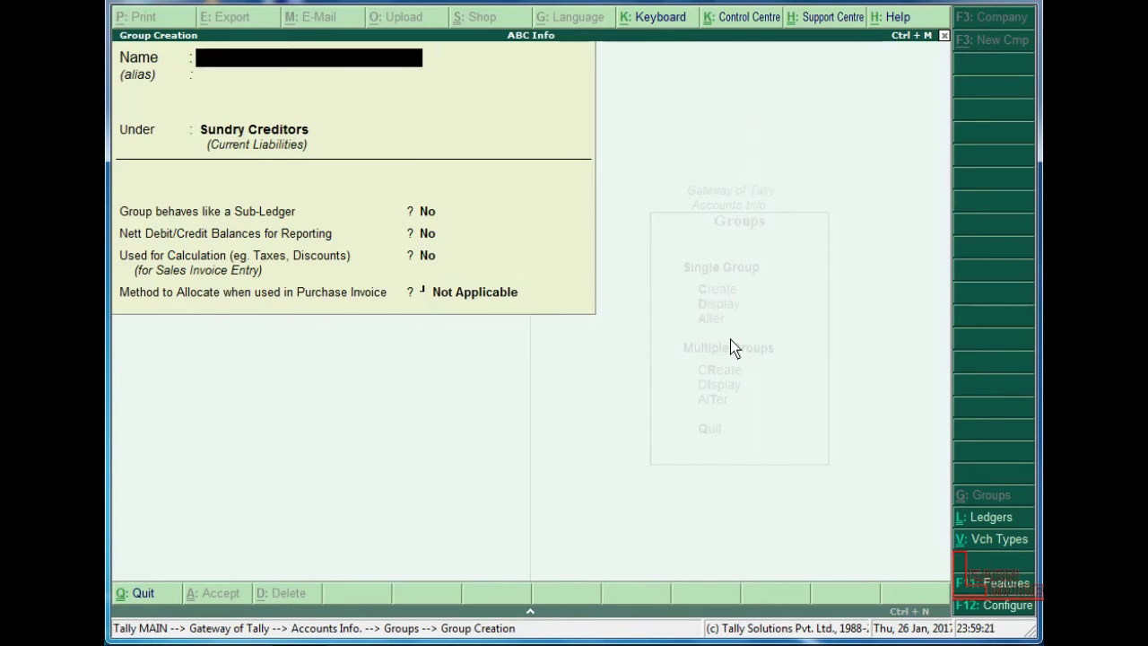
key(Escape)
key(Return)
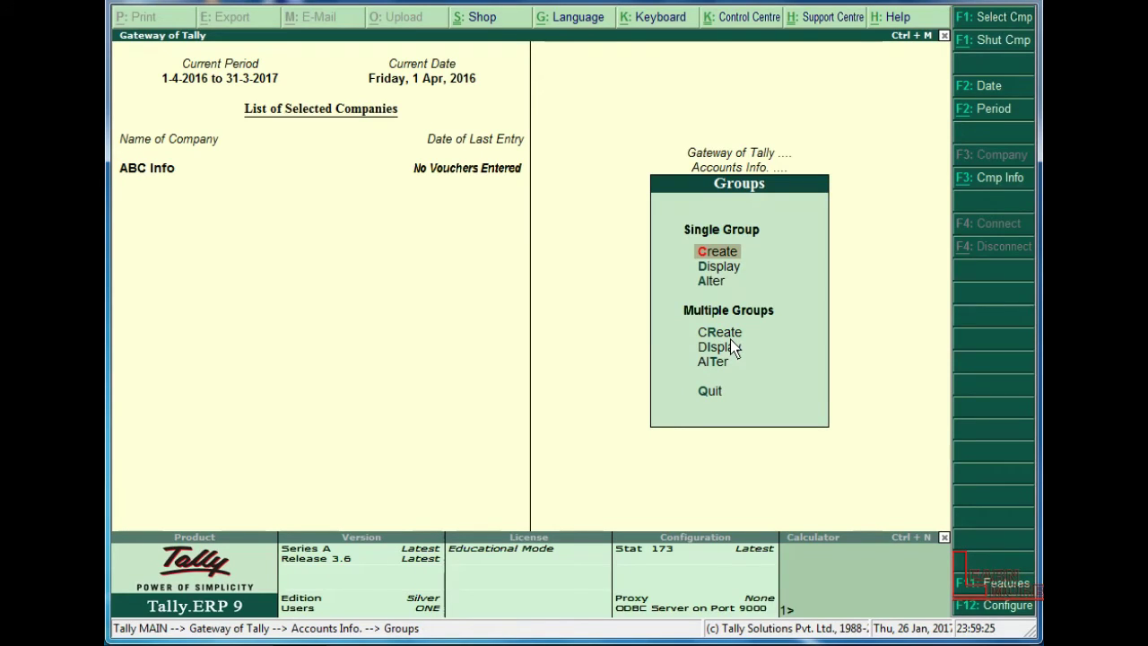
- Open the creation form for multiple account groups
key(Down)
key(Down)
key(Down)
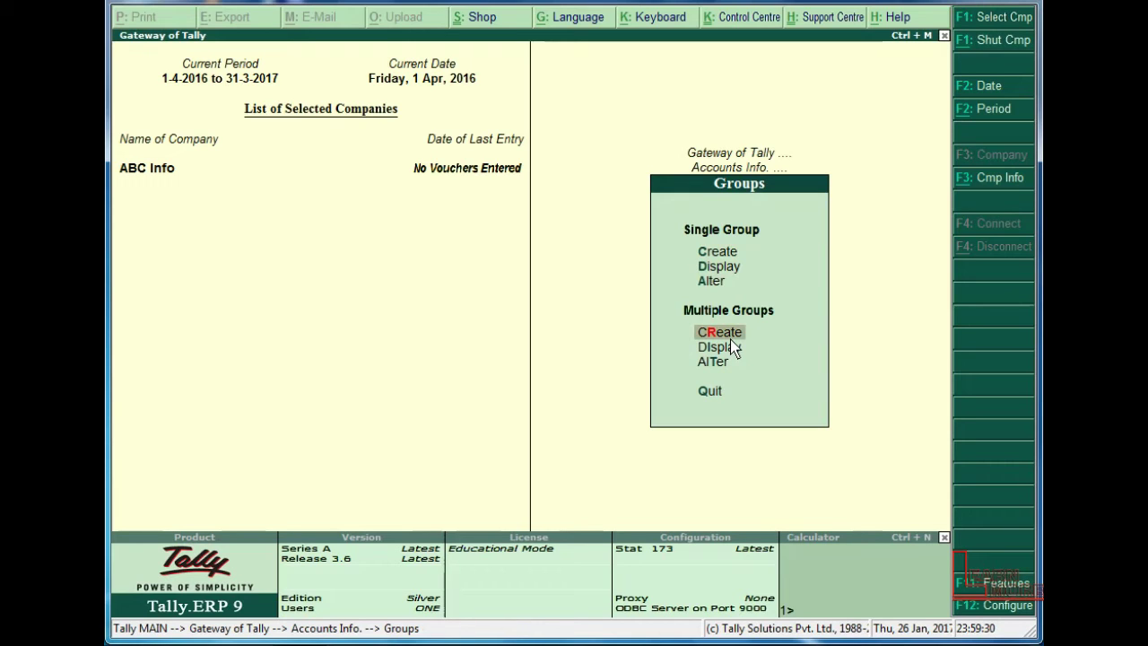
key(Return)
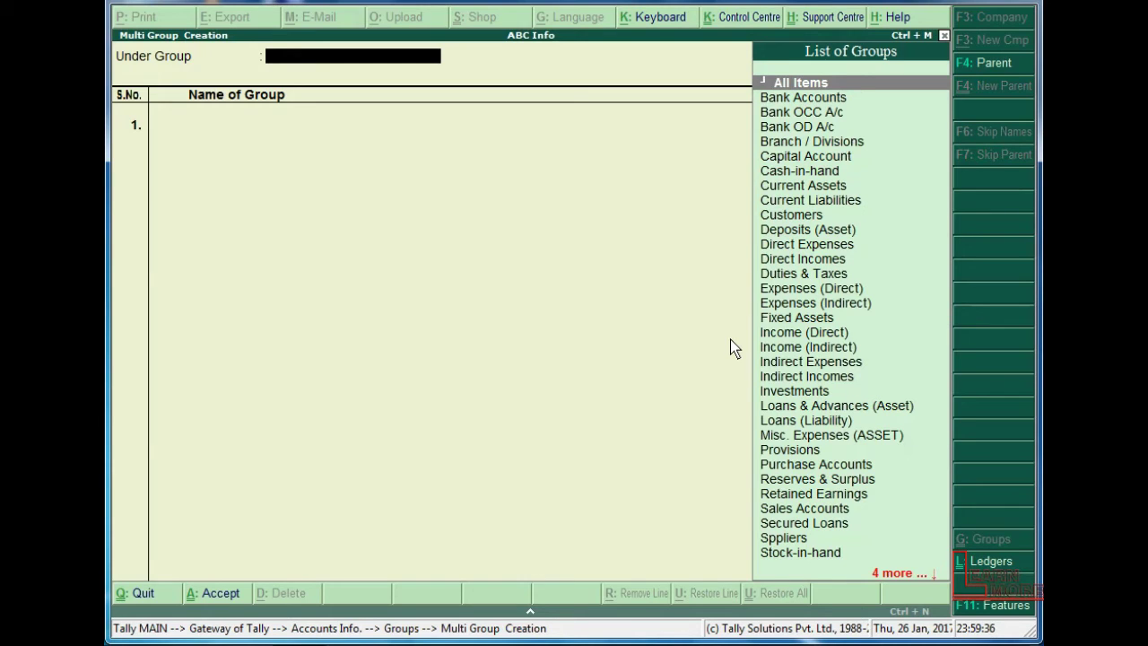
text(Sun)
key(Down)
key(Down)
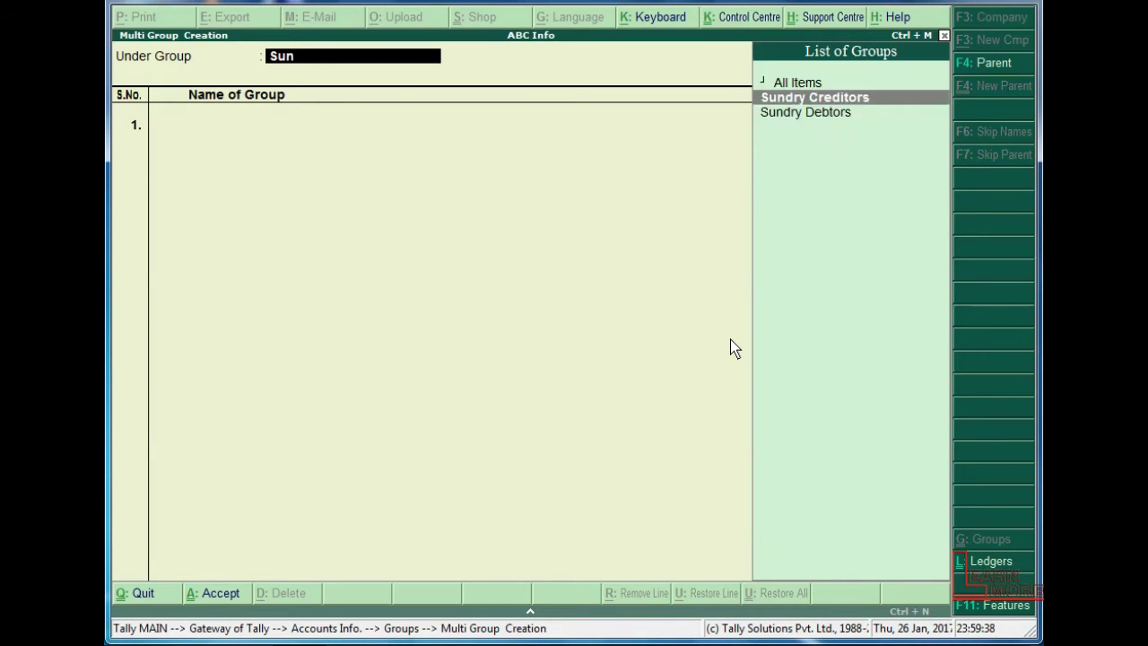
key(Return)
key(BackSpace)
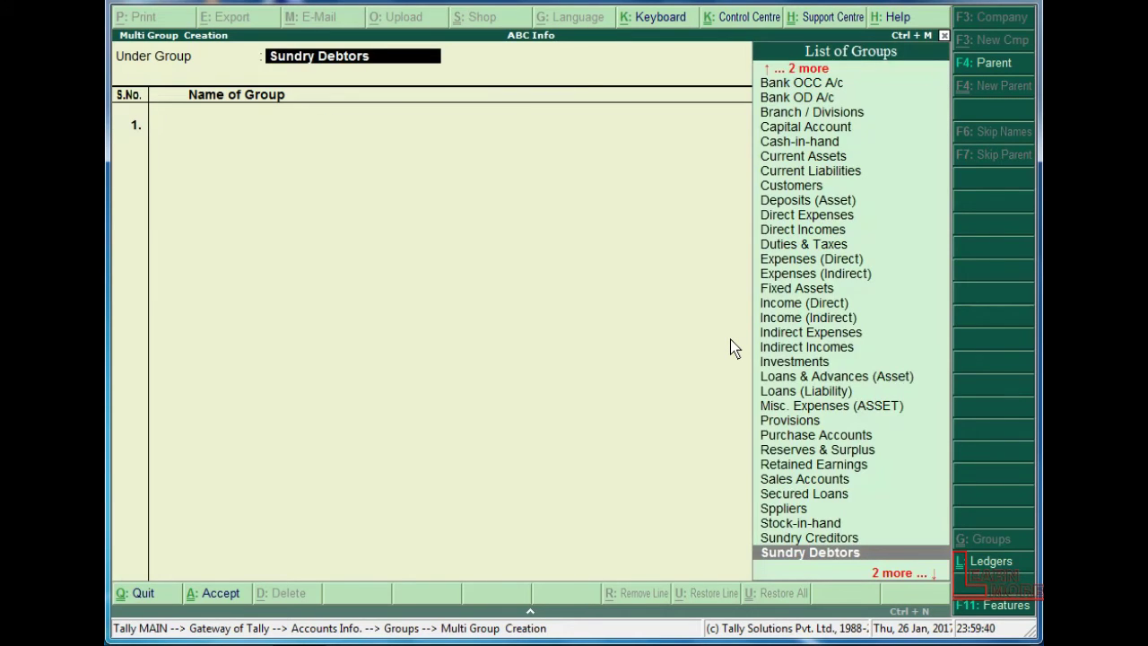
- Set Customers as the parent group, and list Vikhroli Customers and Ghatkopar Customers as new groups
text(Cus)
key(Return)
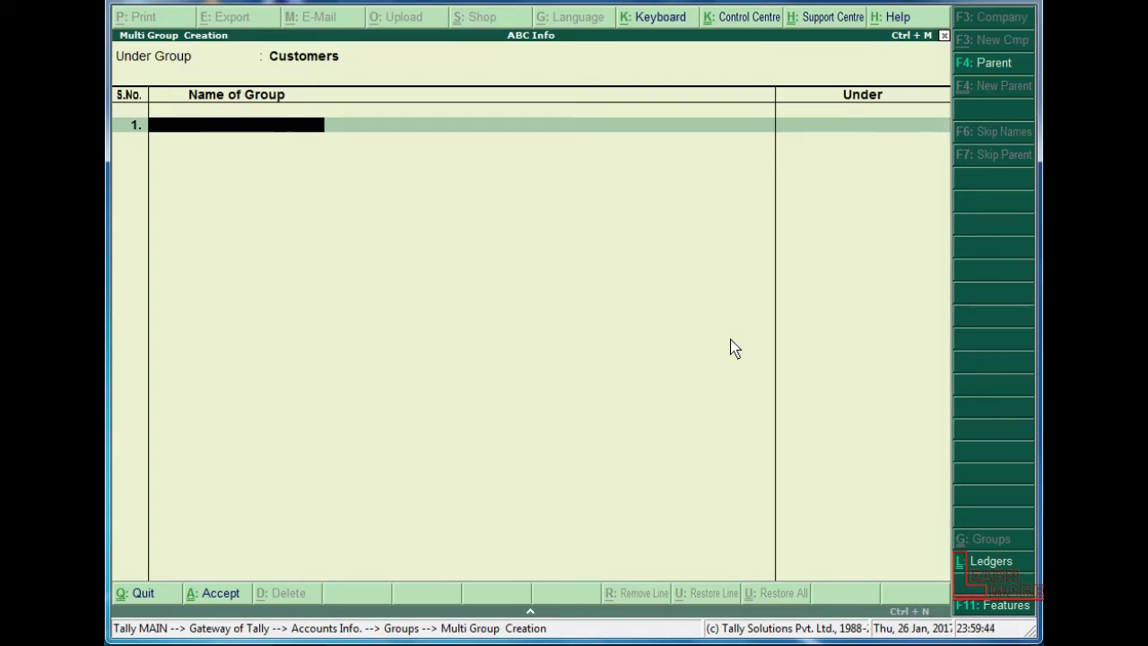
text(Vikhroli Customers)
key(Return)
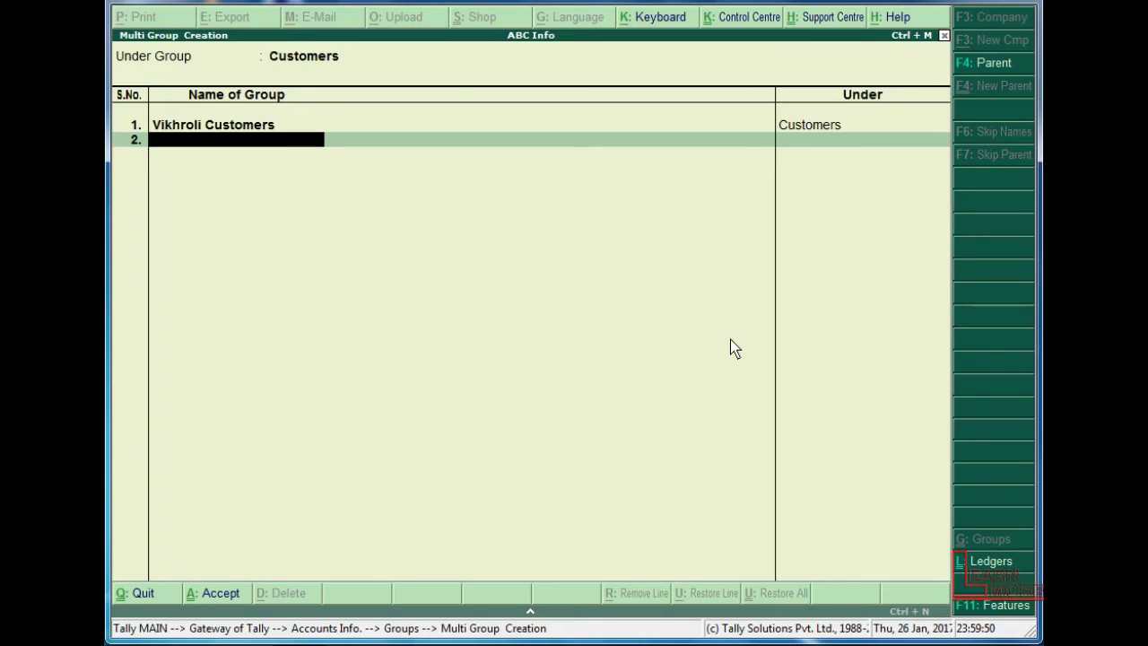
text(Ghatkopar Customers)
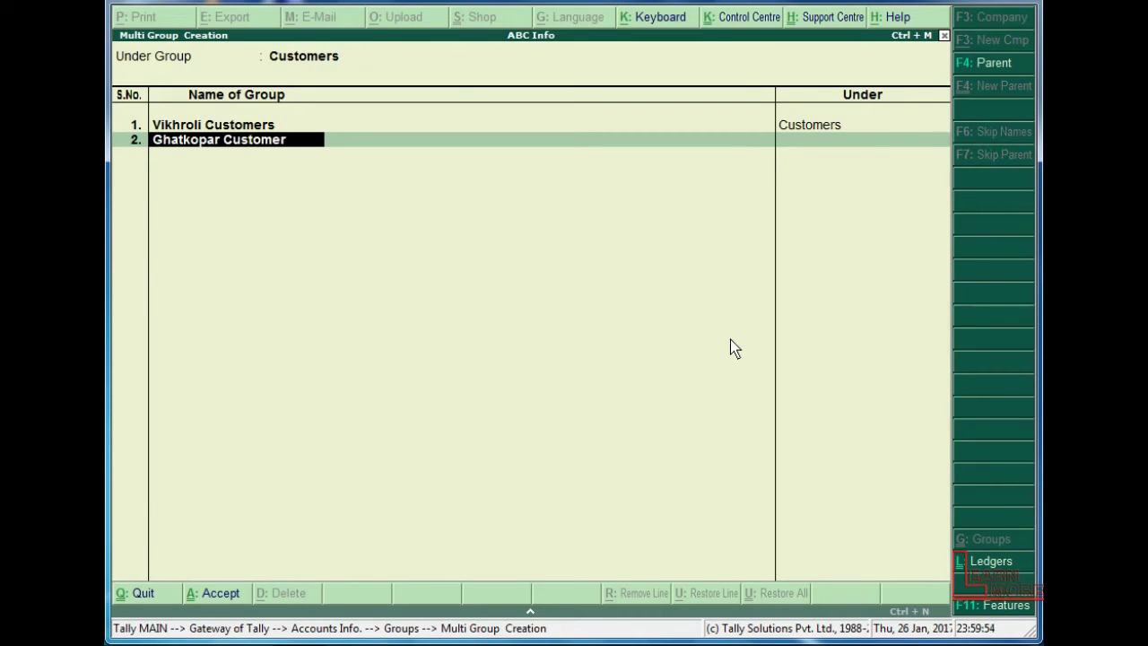
key(Return)
- Add Kanjurmark Customers and Navi Mumbai Customers to the new groups under Customers, and save them all
text(Kanjur)
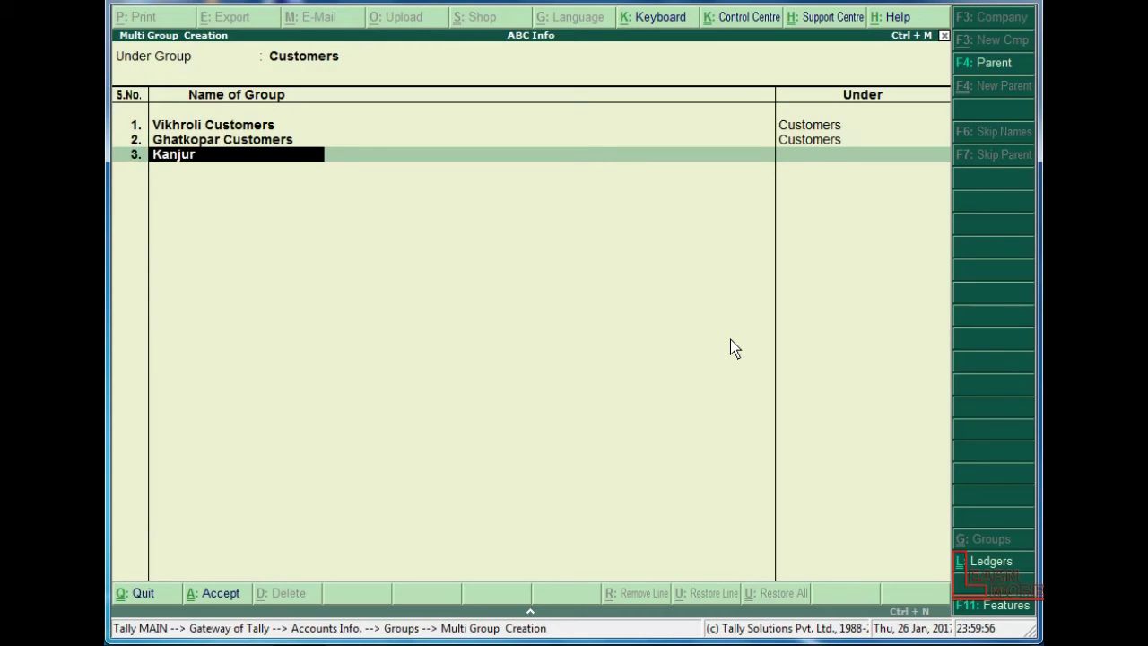
text(mark Customers)
key(Return)
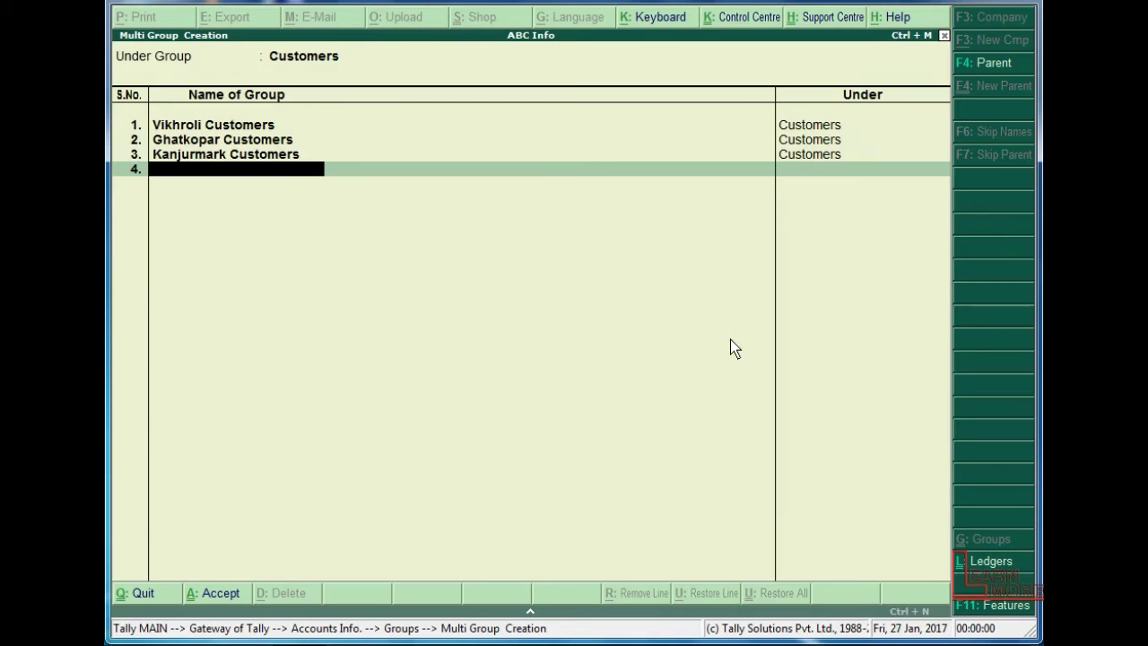
text(Navi Mumbai Cust)
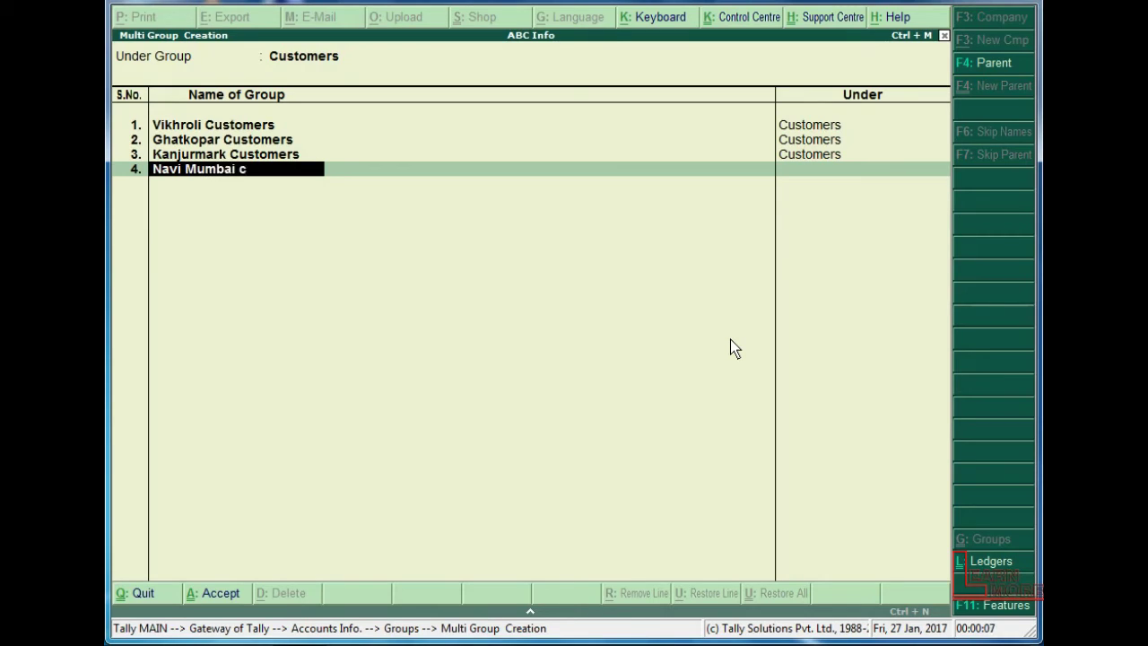
text(omers)
key(Return)
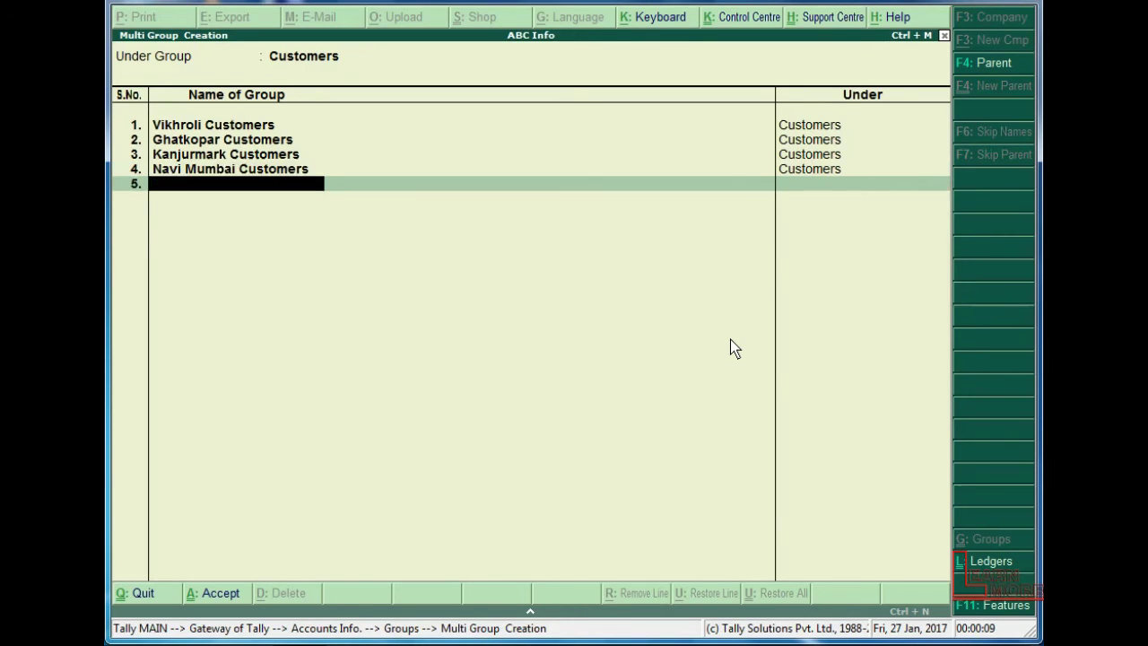
key(Return)
key(Return)
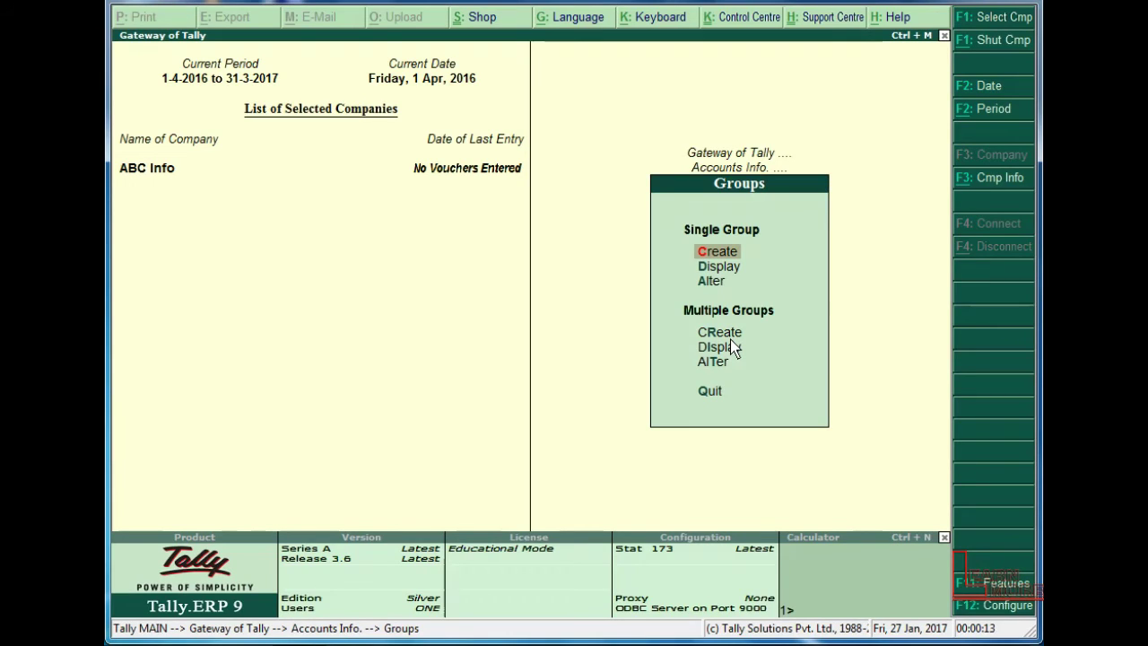
- Leave the group options and open the creation form for a single ledger
key(Escape)
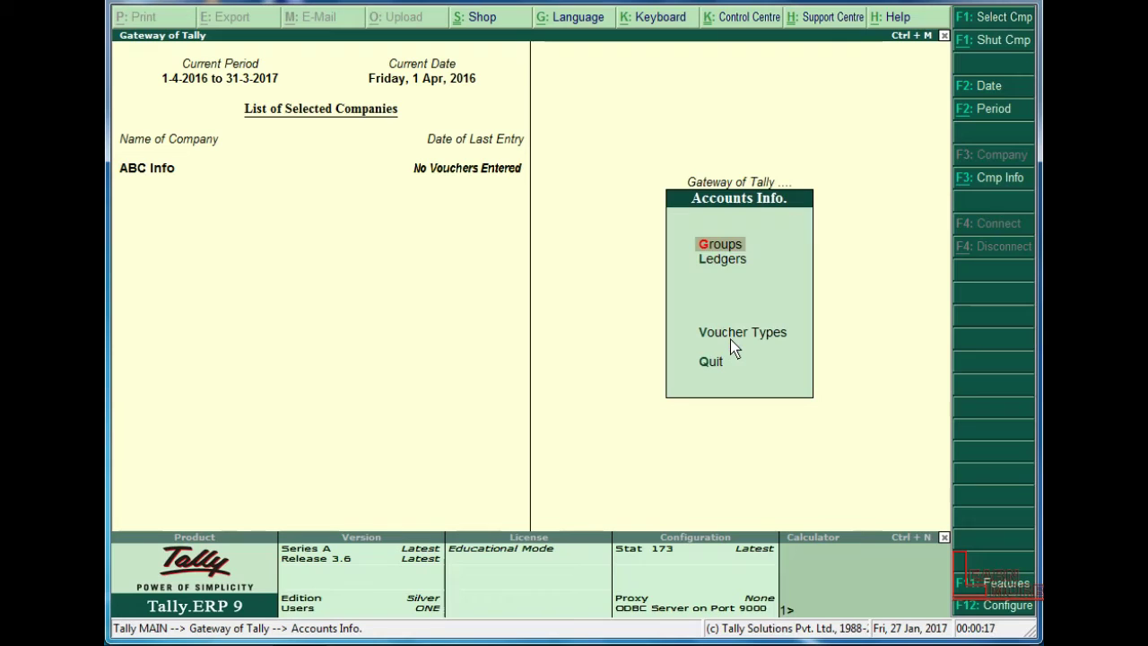
key(Down)
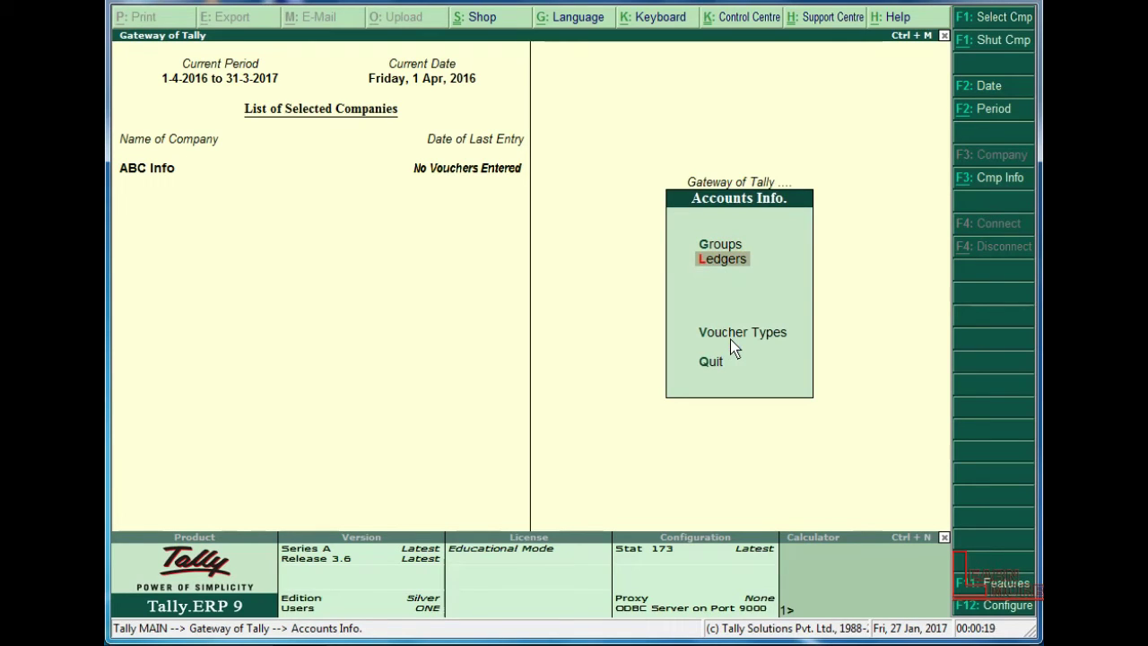
key(Return)
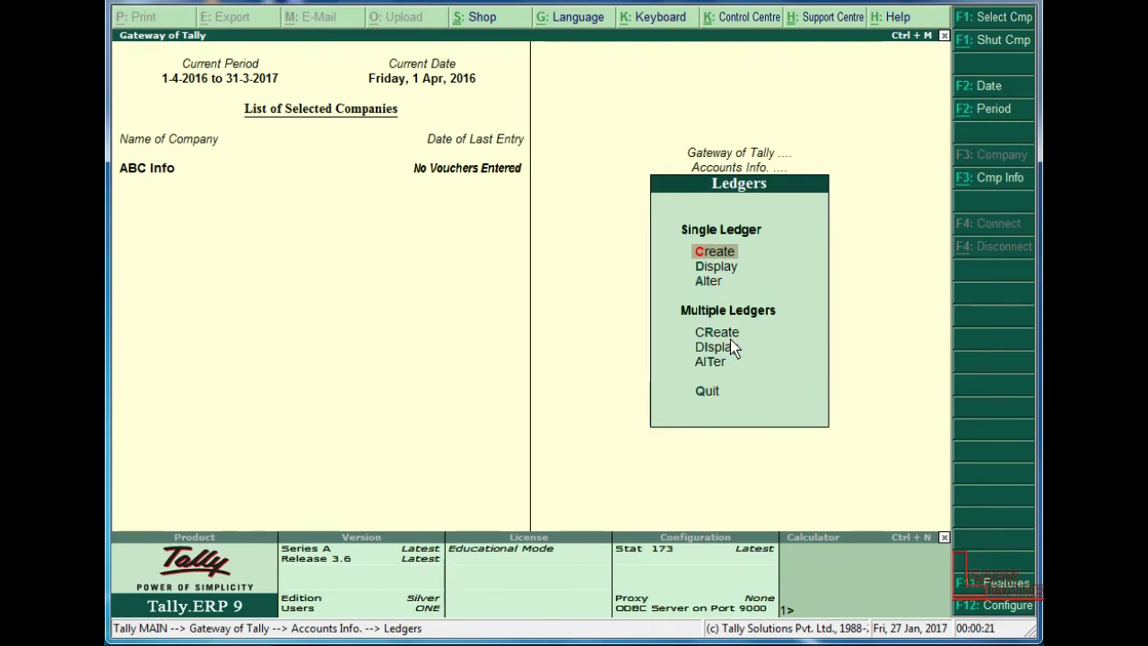
key(Down)
key(Down)
key(Up)
key(Down)
key(Down)
key(Up)
key(Up)
key(Up)
key(Return)
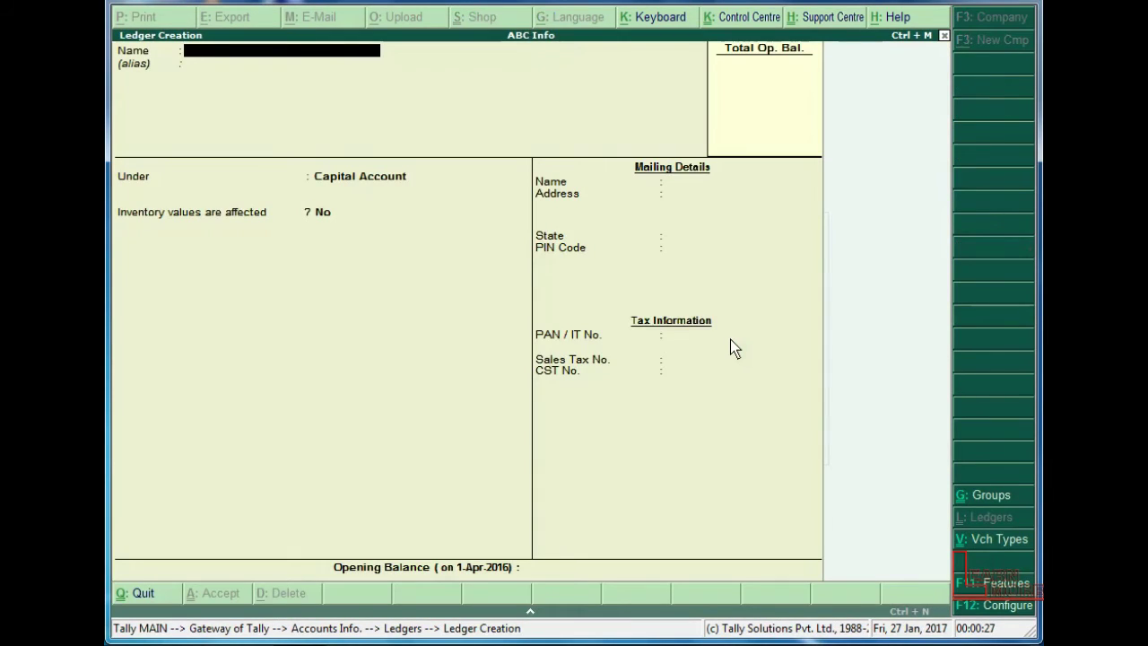
- Name the new ledger Rent and leave its alias empty
text(Rent)
key(Return)
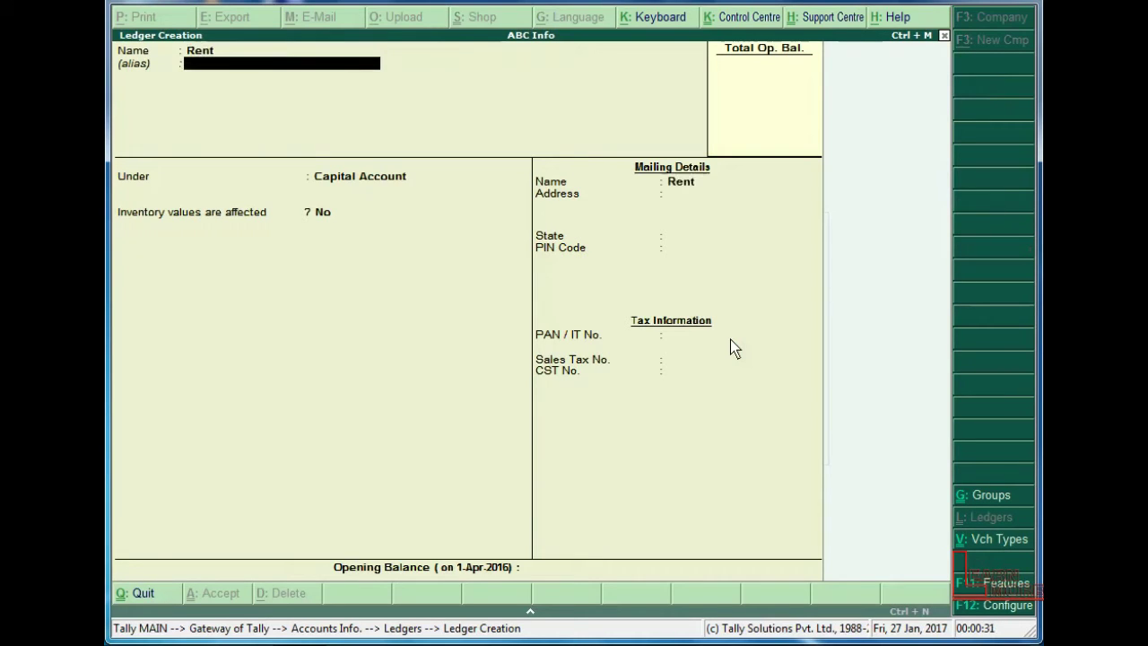
key(Return)
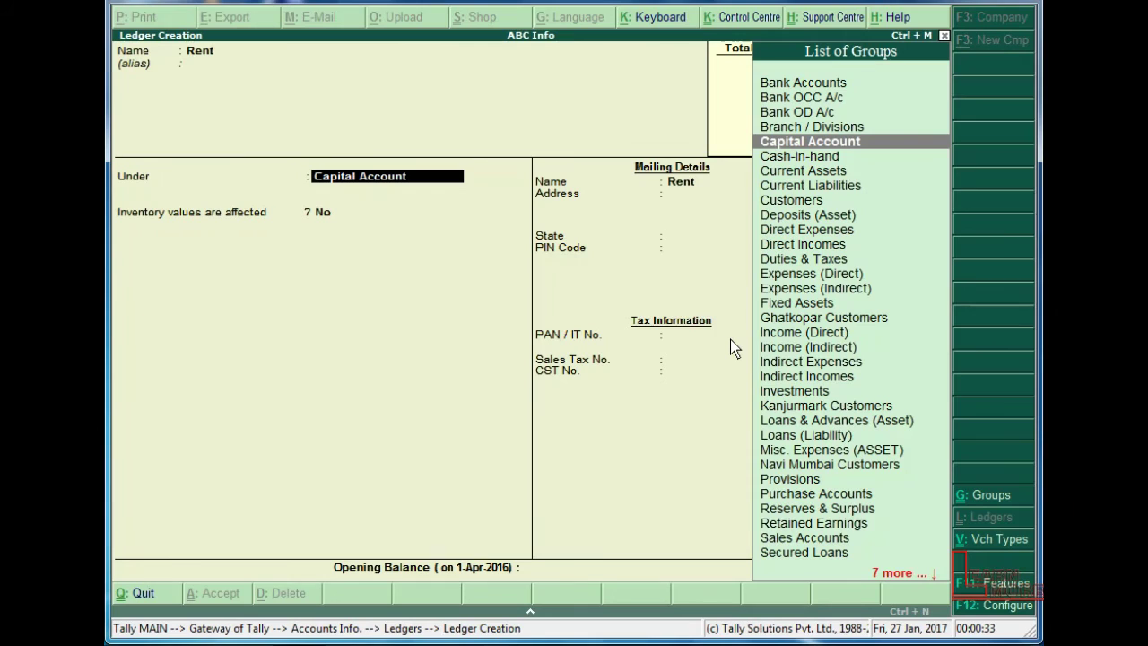
key(BackSpace)
key(BackSpace)
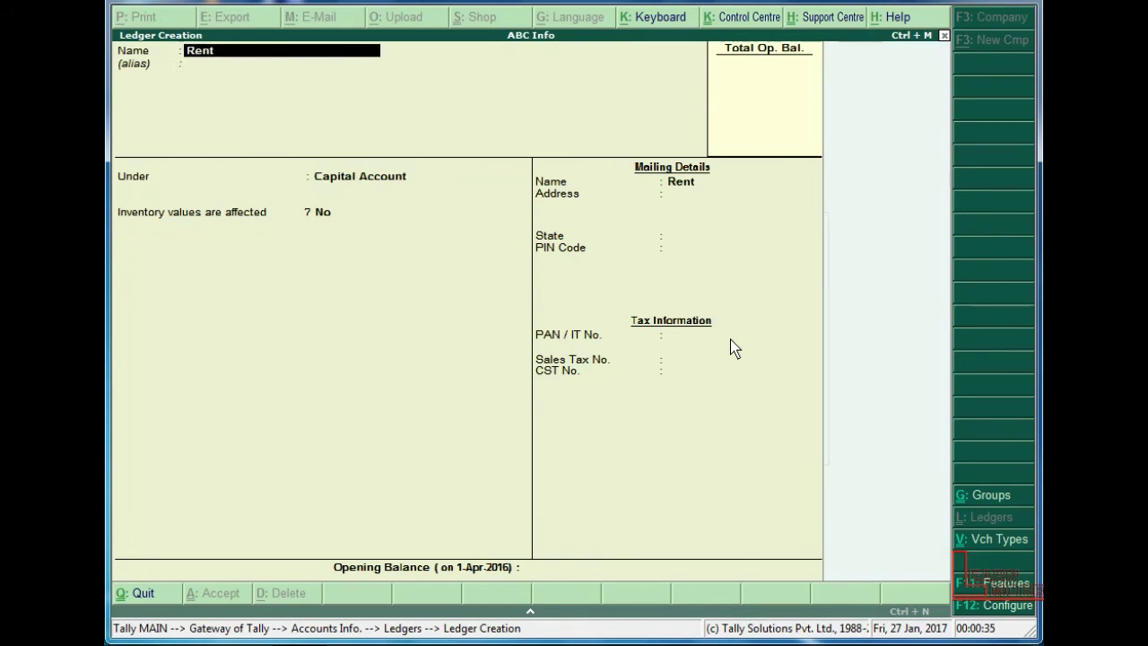
key(Return)
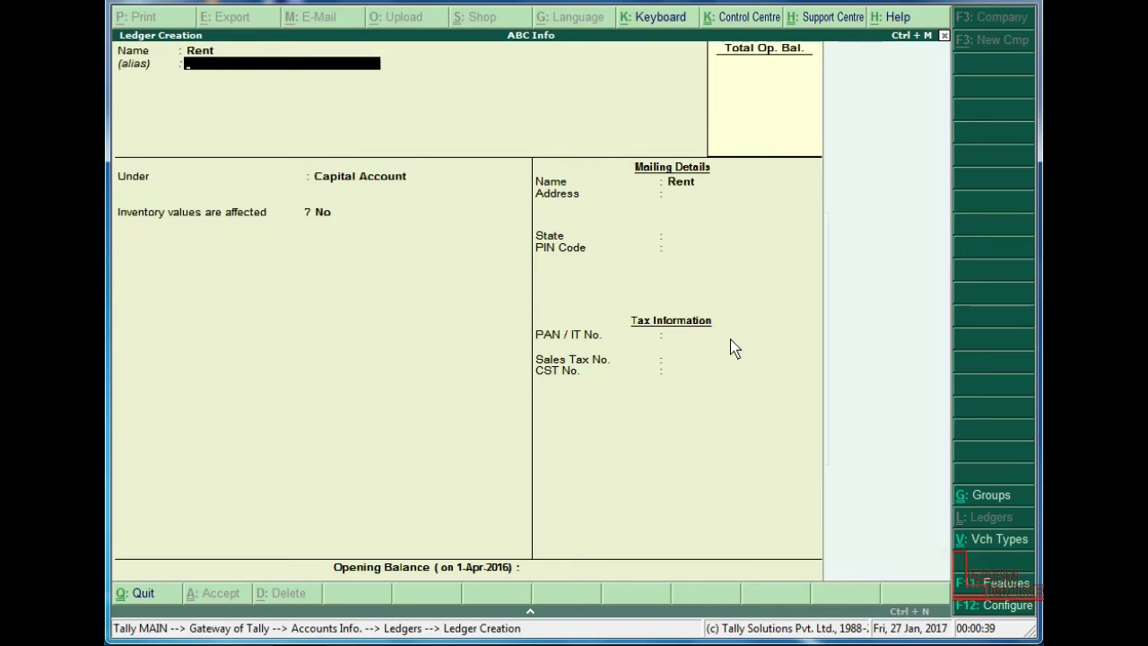
key(Return)
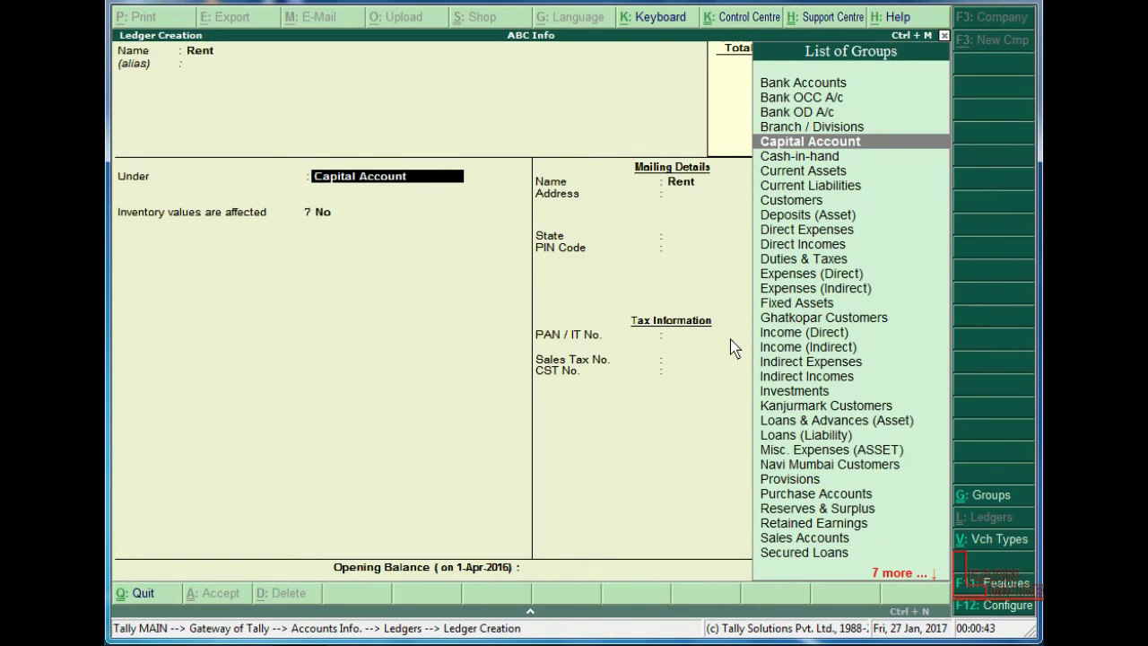
- Look through the parent groups offered for the Rent ledger, from Capital Account down to Fixed Assets
key(Down)
key(Down)
key(Down)
key(Down)
key(Down)
key(Down)
key(Down)
key(Down)
key(Down)
key(Down)
key(Down)
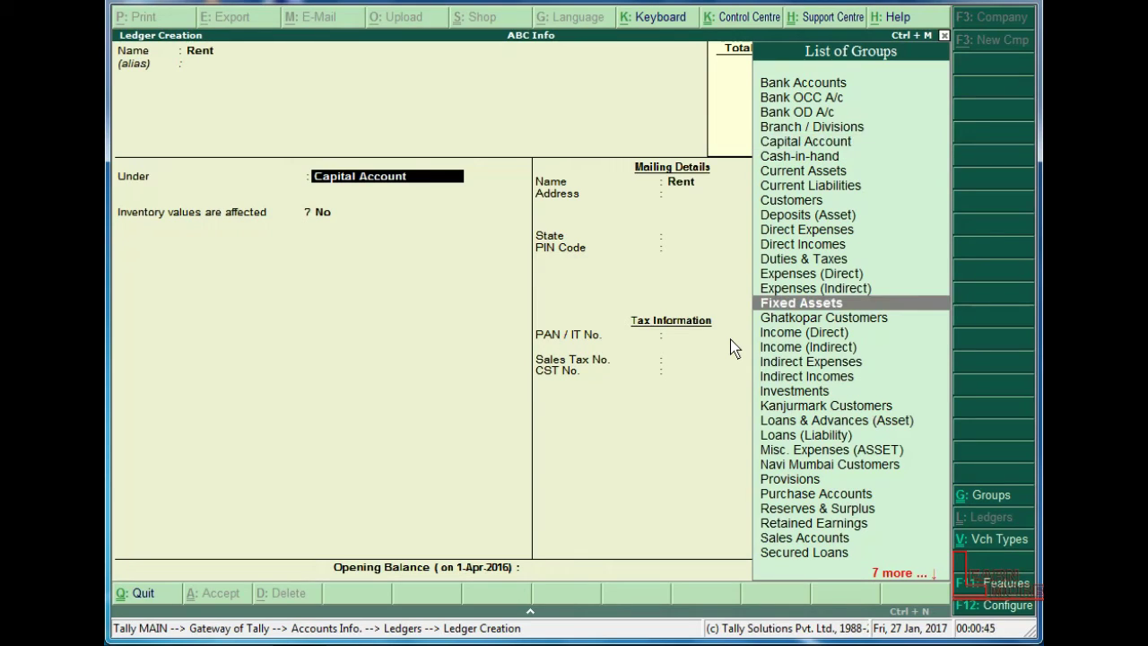
- Place the Rent ledger under Indirect Expenses and save it without an opening balance
key(BackSpace)
key(BackSpace)
key(BackSpace)
key(BackSpace)
key(BackSpace)
key(BackSpace)
key(BackSpace)
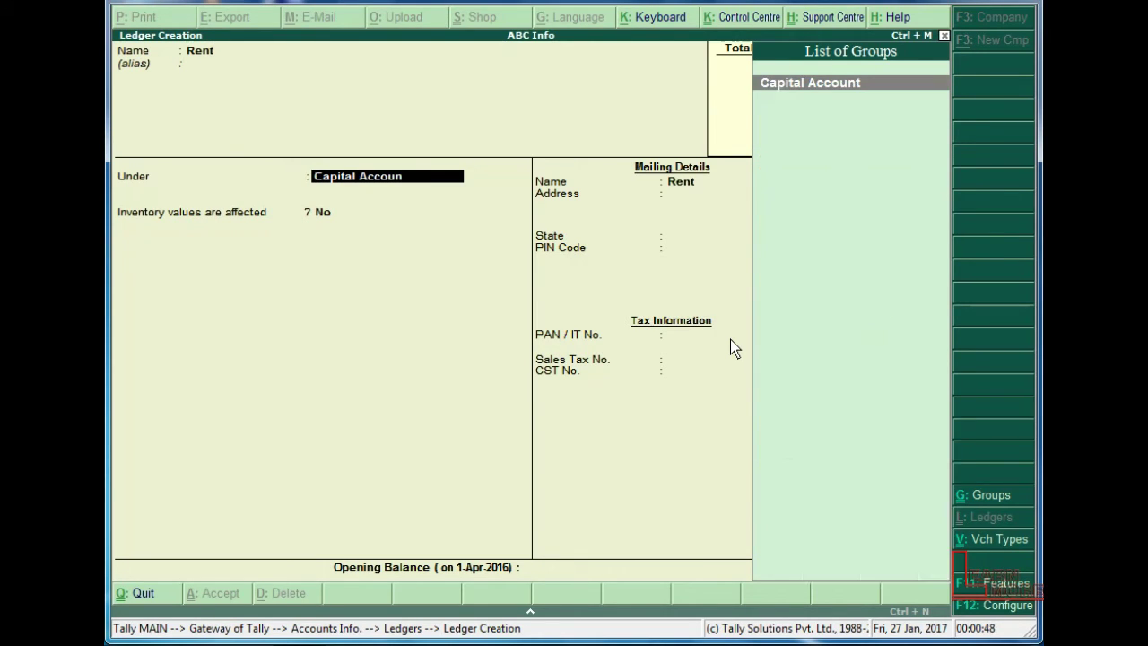
key(BackSpace)
key(BackSpace)
key(BackSpace)
key(BackSpace)
key(BackSpace)
key(BackSpace)
key(BackSpace)
key(BackSpace)
key(BackSpace)
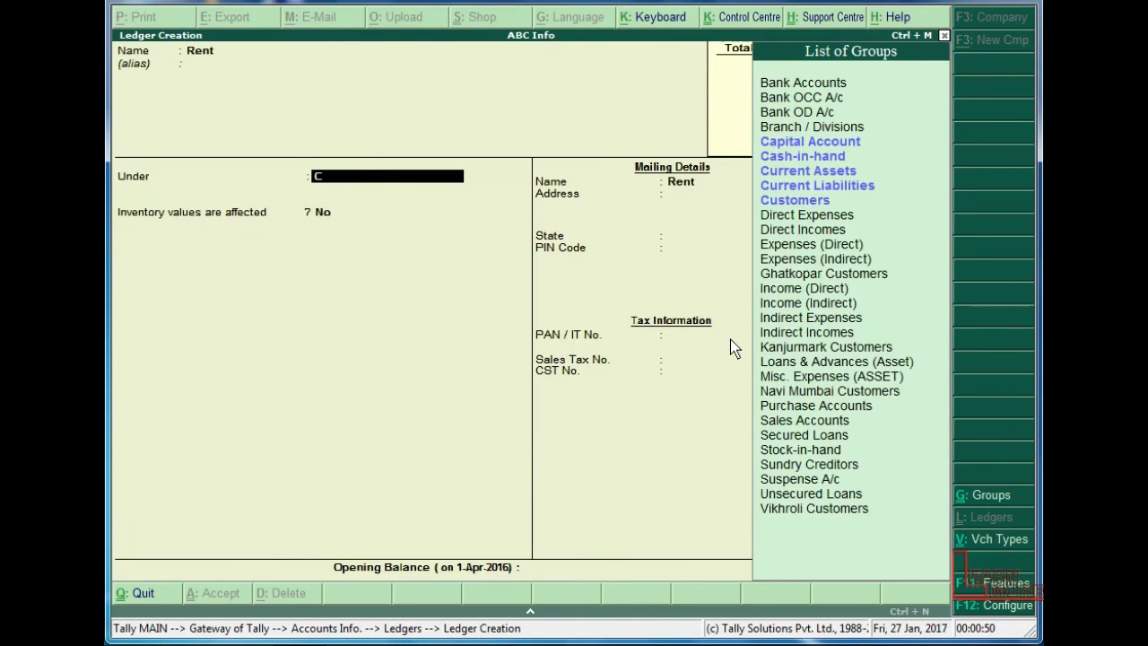
text(In)
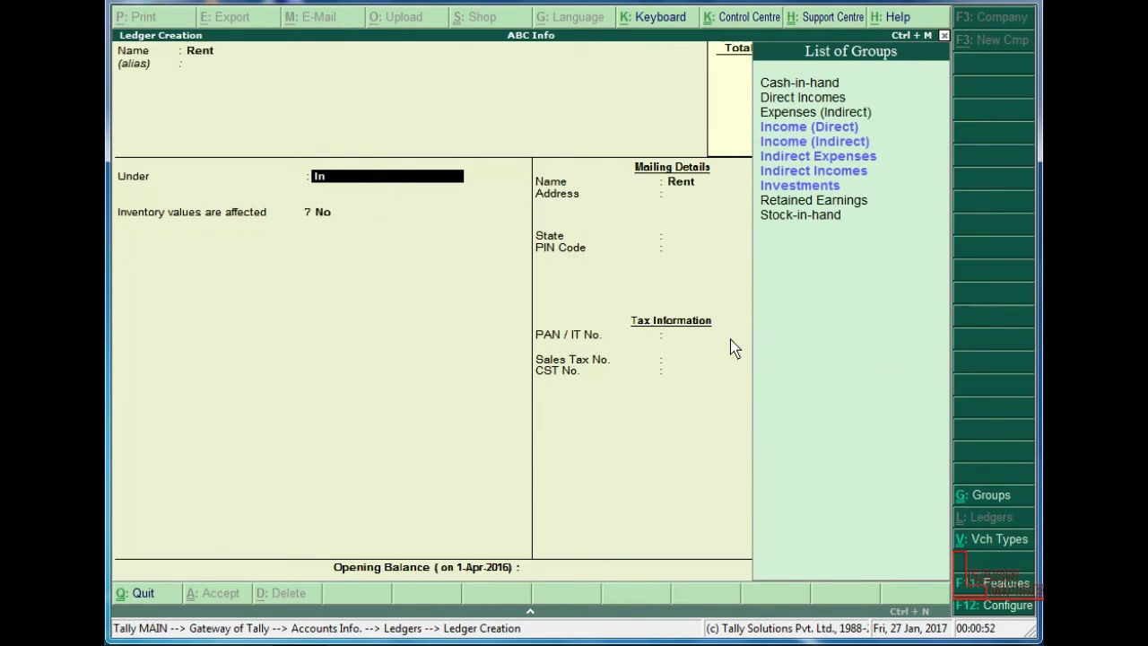
key(Down)
key(Down)
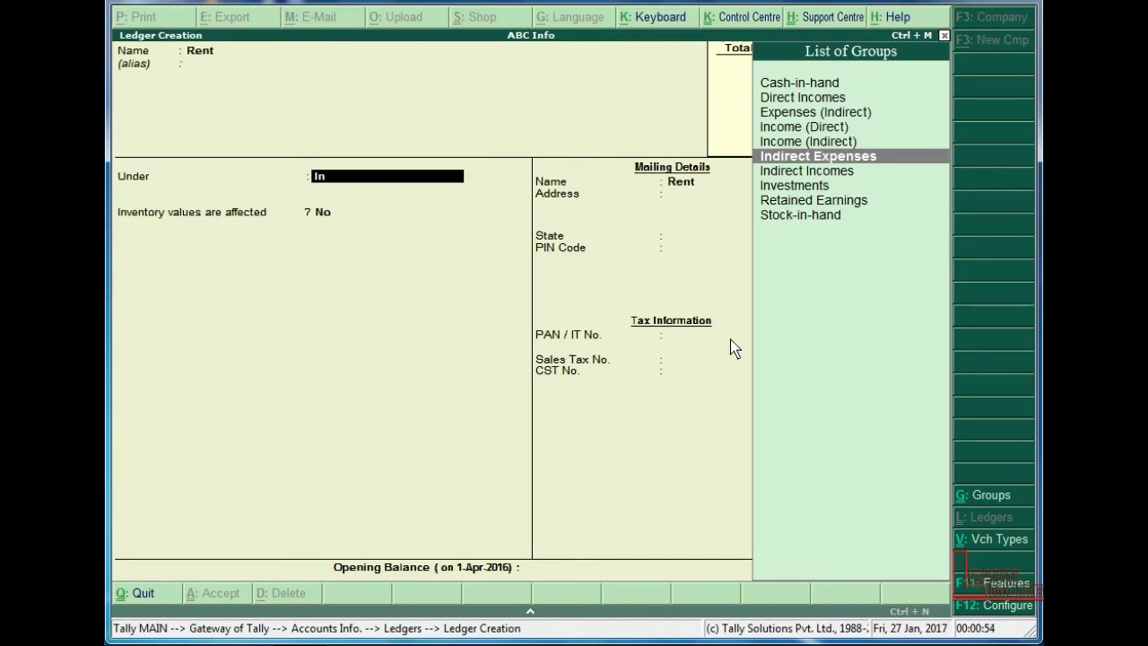
key(BackSpace)
key(BackSpace)
text(Ind)
key(Down)
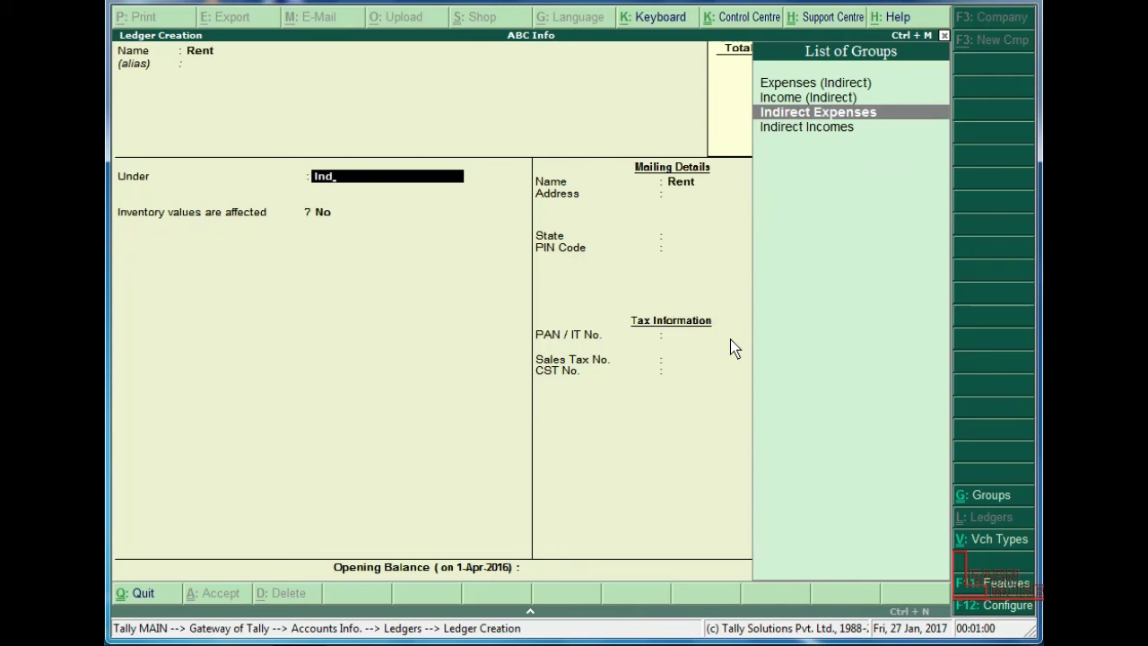
key(Down)
key(Up)
key(Return)
key(Return)
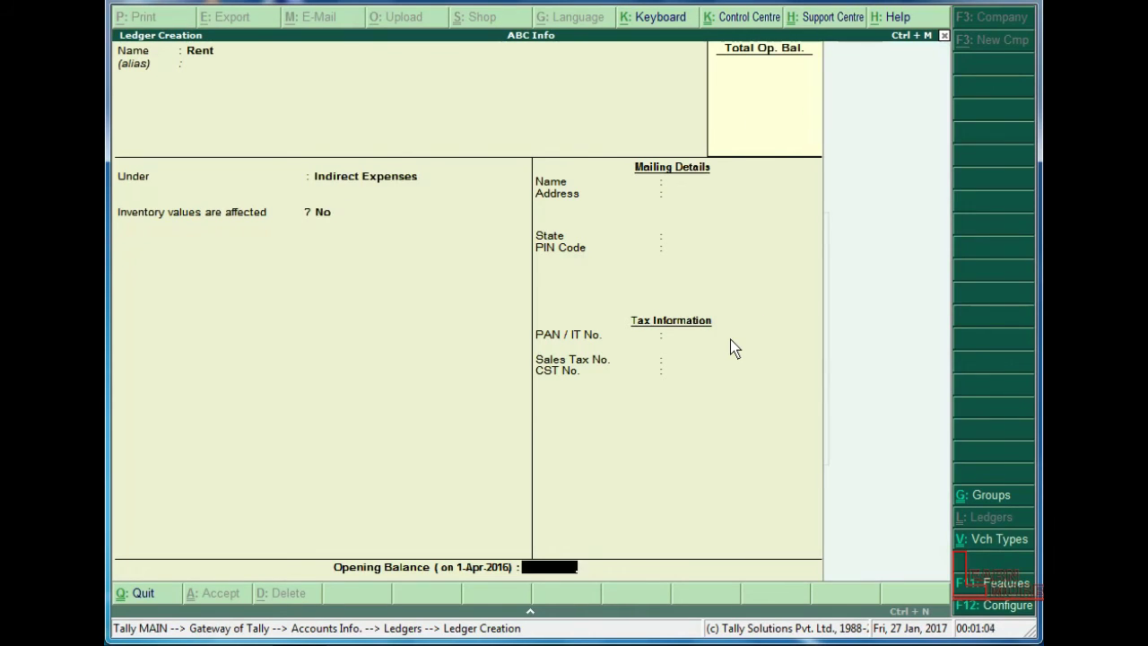
key(Return)
key(Return)
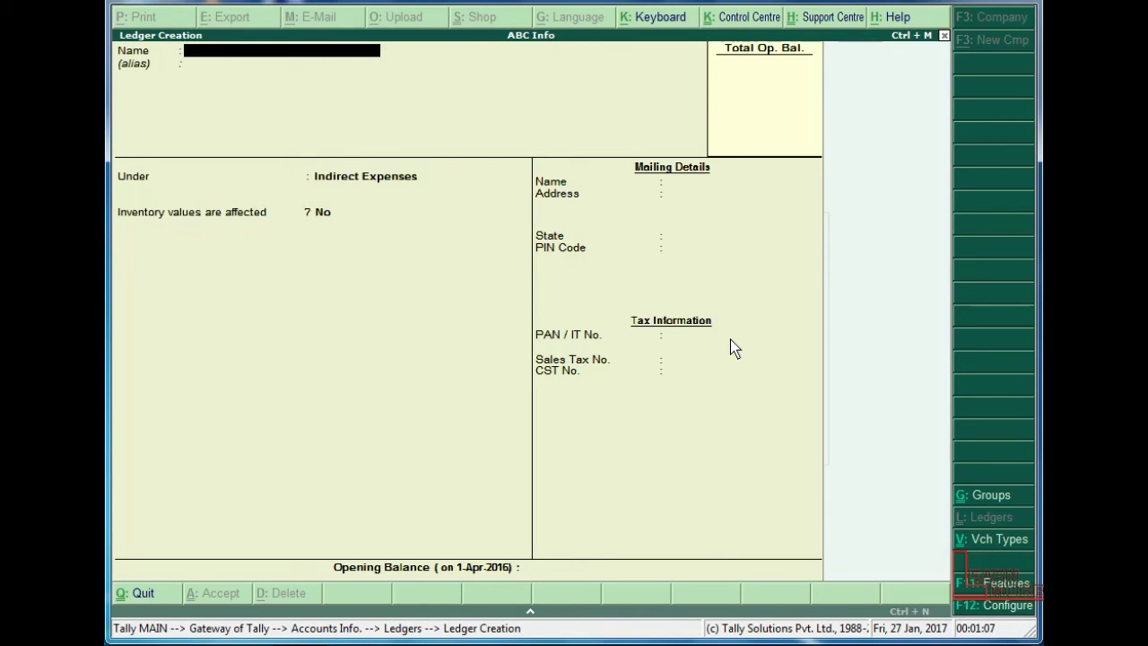
- Create a ledger named Factory Rent under Direct Expenses, without an alias or opening balance, and save it
text(Factory Rent)
key(Return)
key(Return)
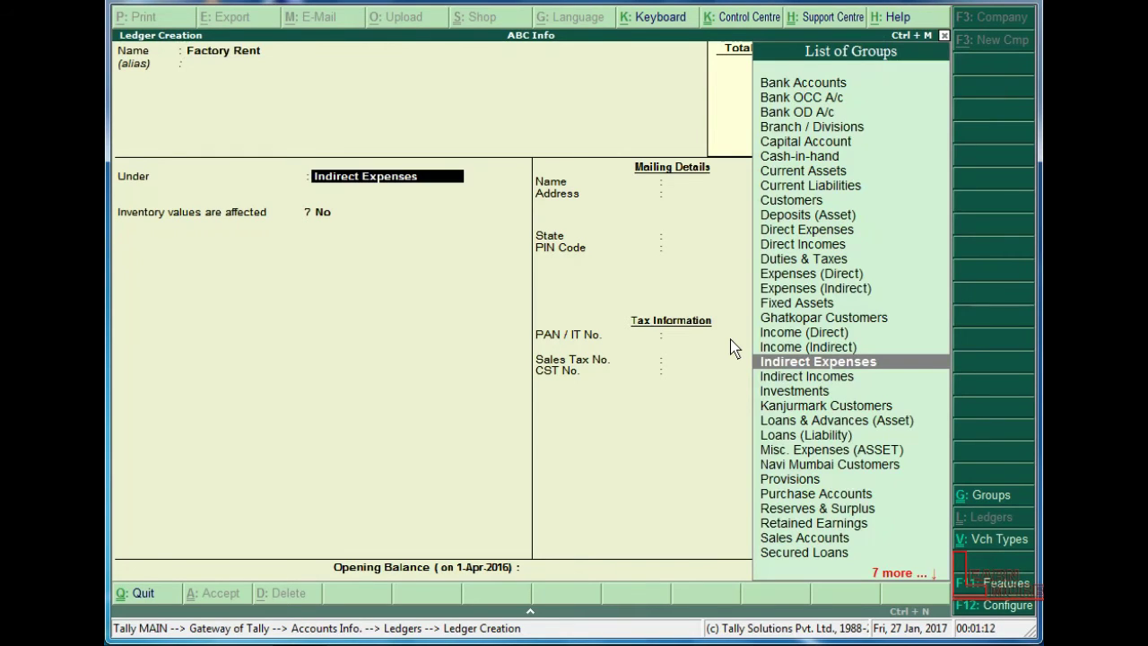
text(Dir)
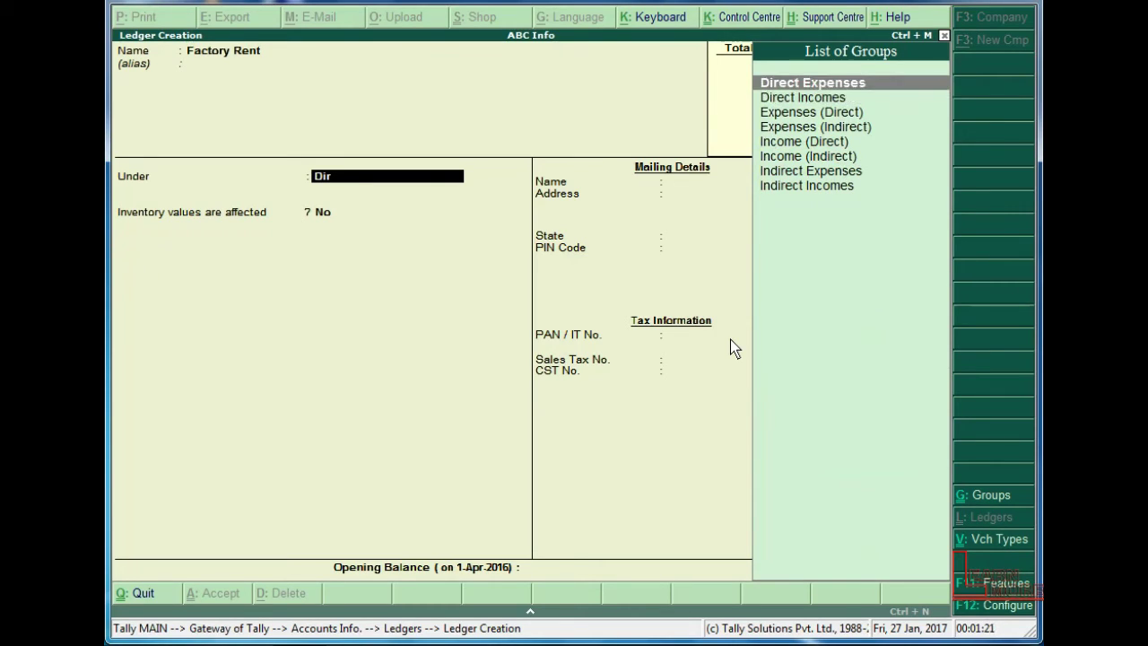
key(Return)
key(Return)
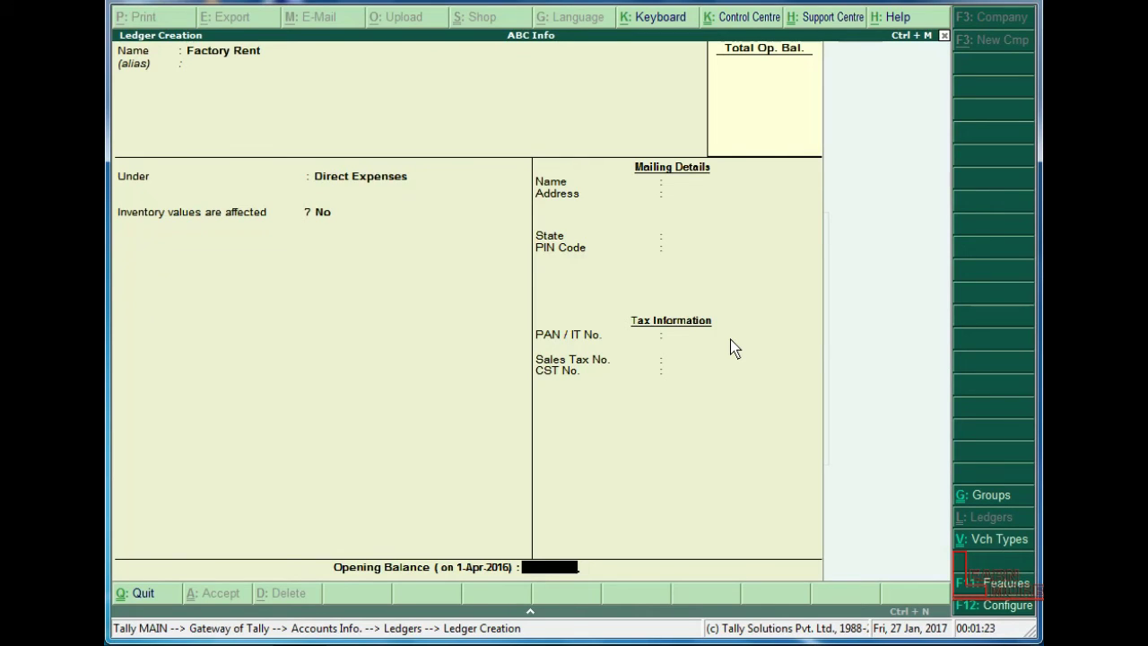
key(Return)
key(Return)
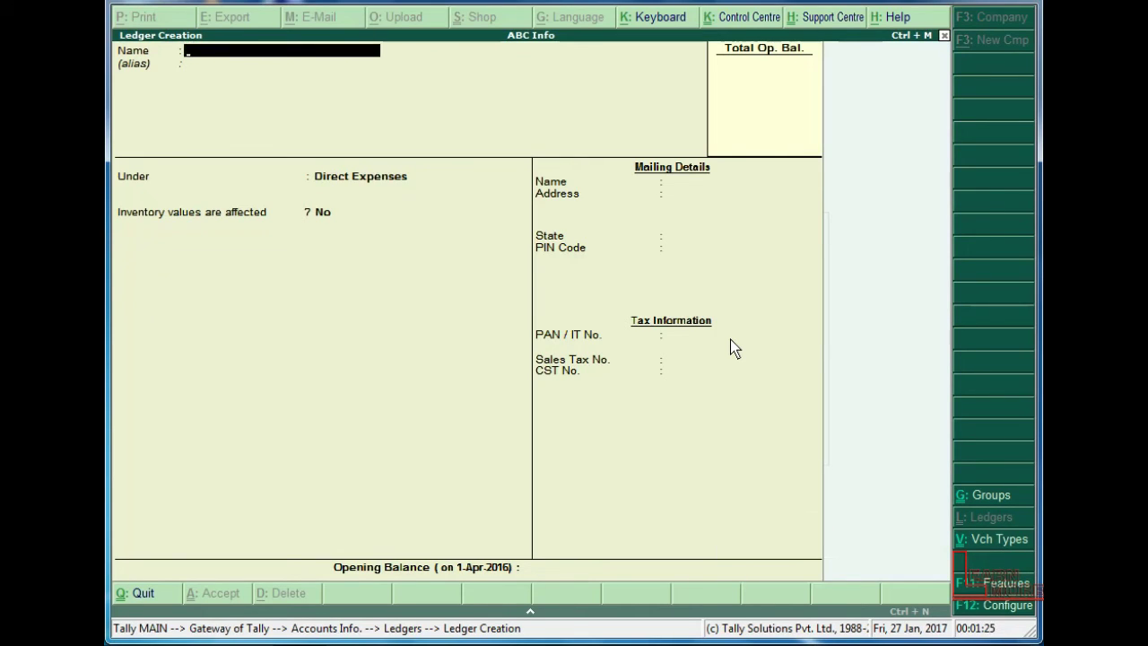
- Name the new ledger Car and leave its alias empty
text(Car)
key(Return)
key(Return)
text(F)
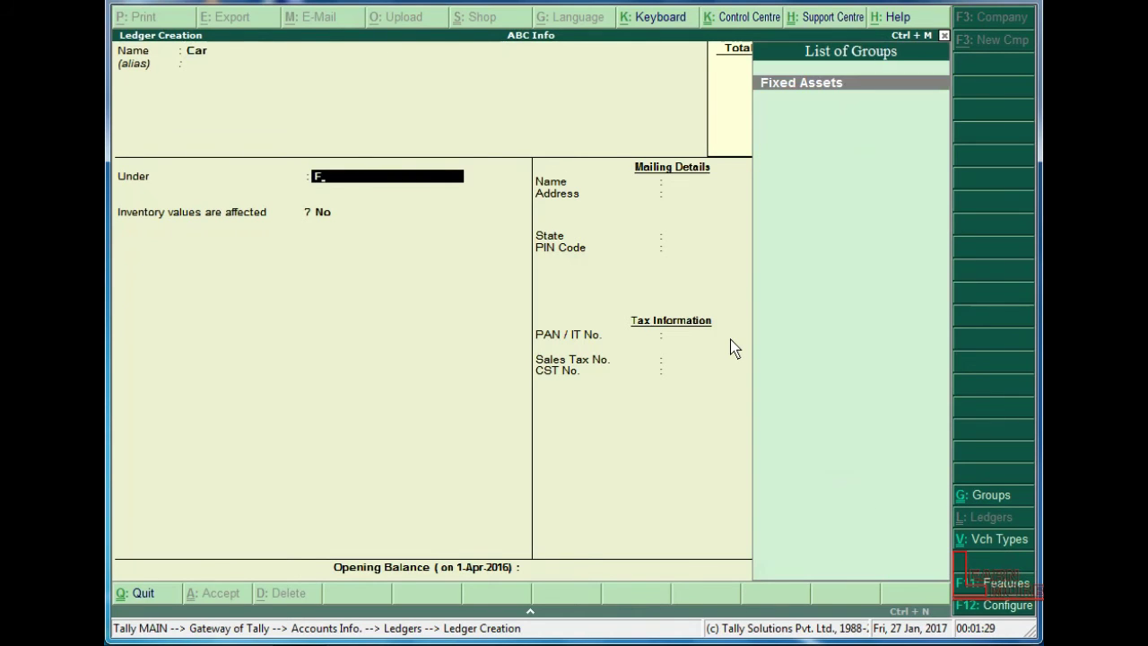
key(Return)
key(BackSpace)
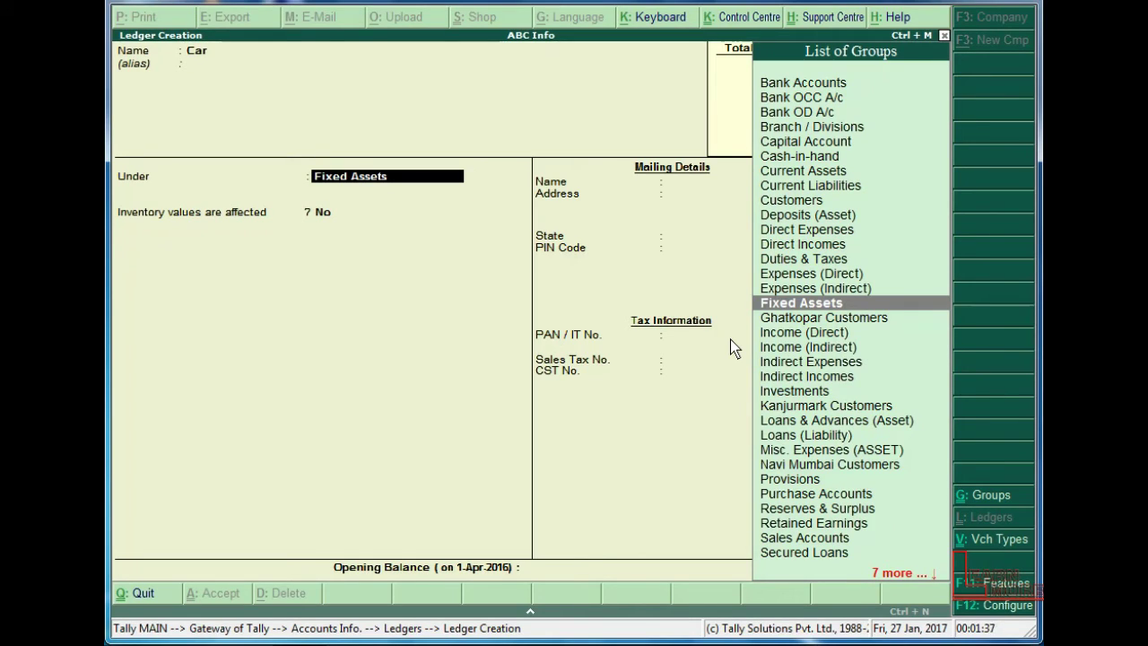
text(Ta)
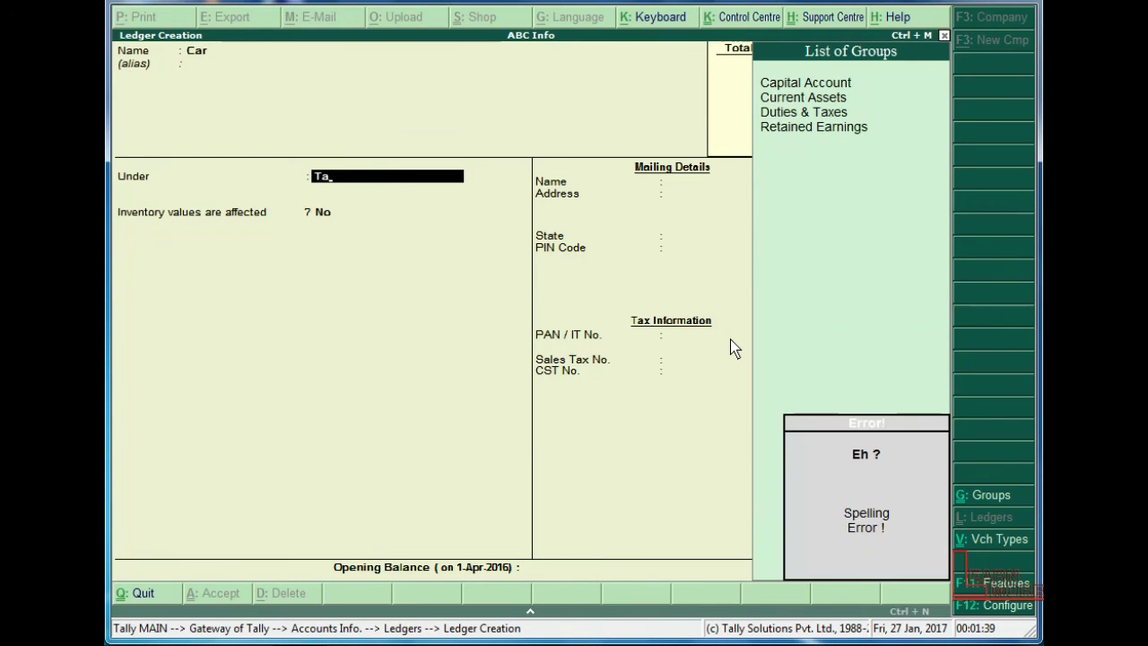
key(BackSpace)
key(BackSpace)
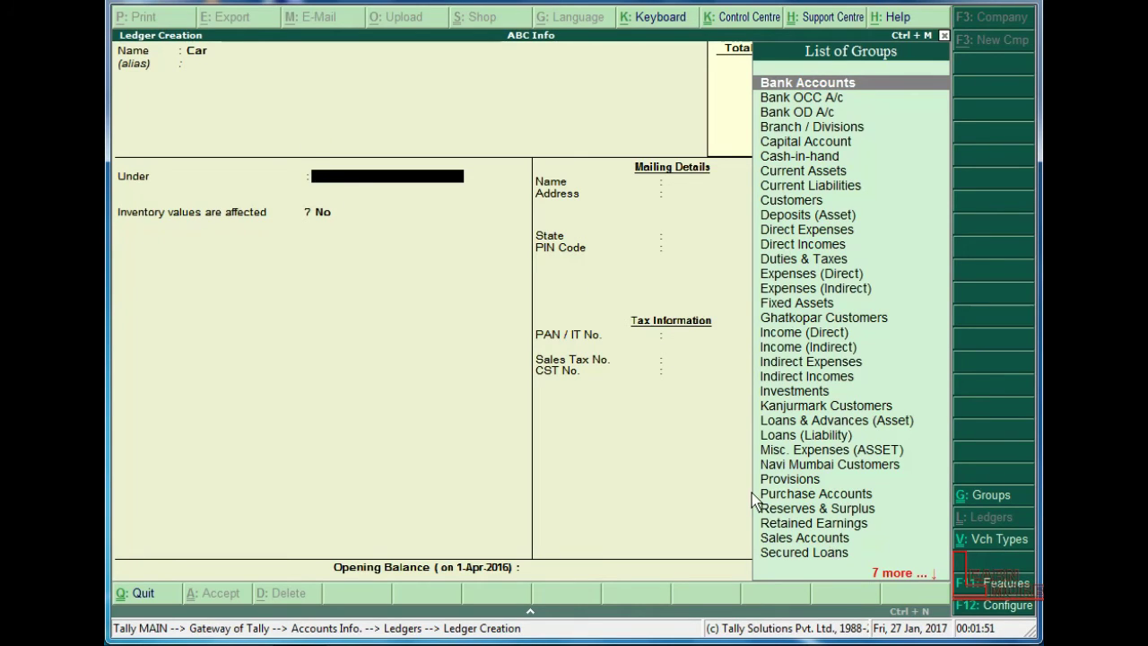
- Create a new group named Tangible under Fixed Assets from within the ledger form, keep its other settings at their defaults, and save it
key(alt+c)
text(Tan)
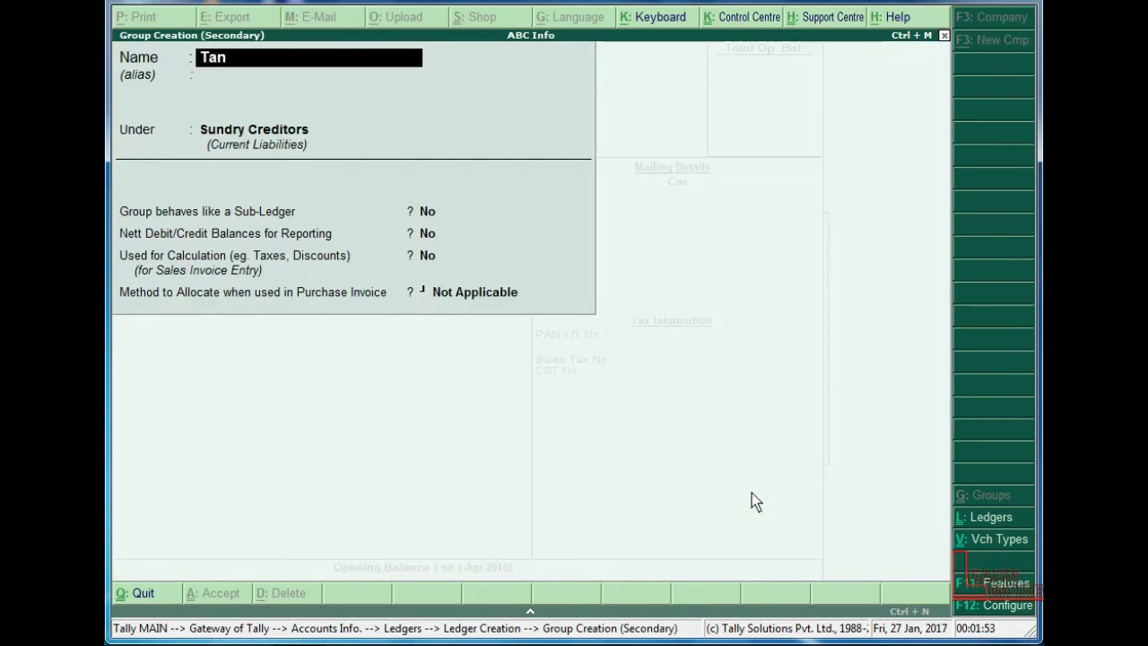
text(gible)
key(Return)
key(Return)
text(F)
key(Return)
key(Return)
key(Return)
key(Return)
key(Return)
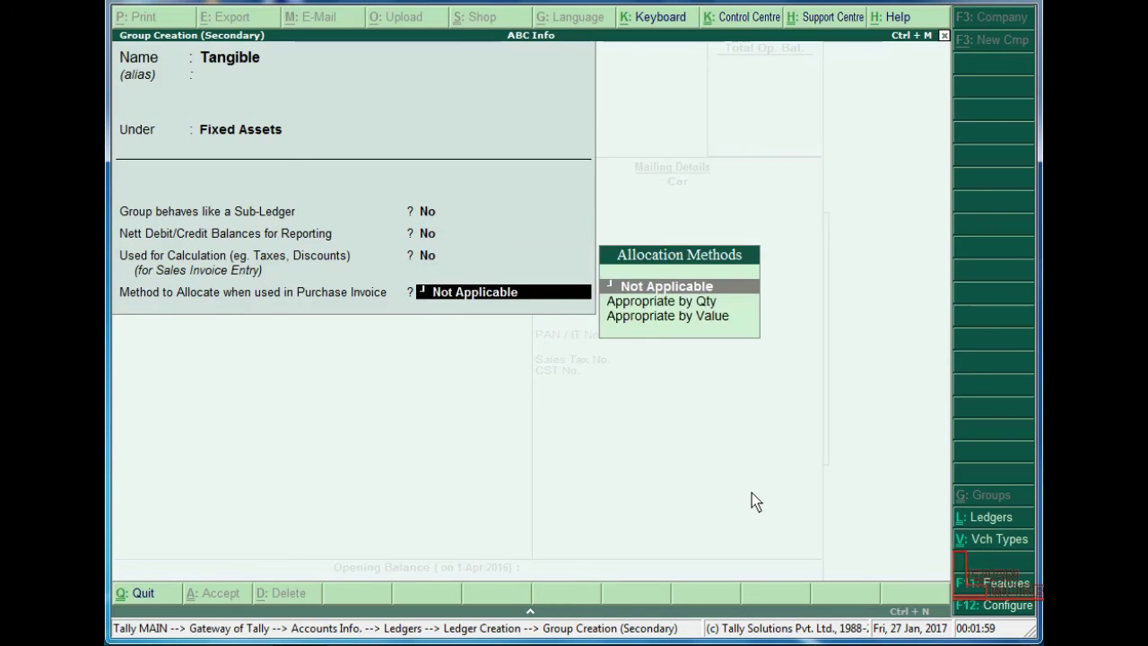
key(Return)
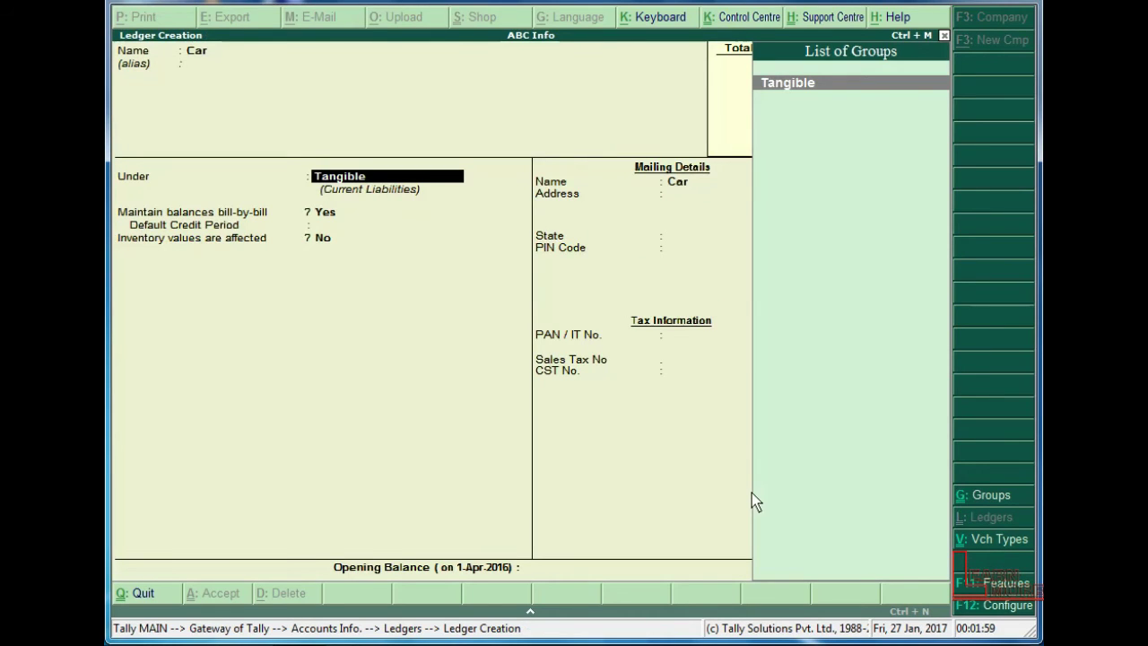
- Place the Car ledger under the Tangible group and save it without an opening balance
key(Return)
key(Return)
key(Return)
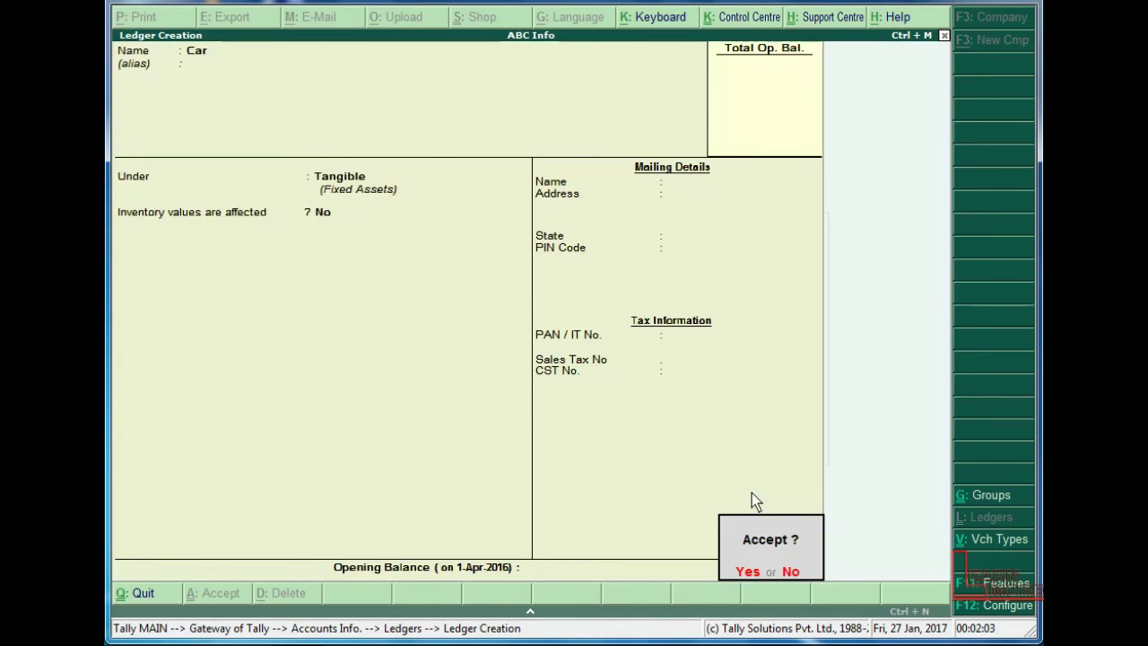
key(Return)
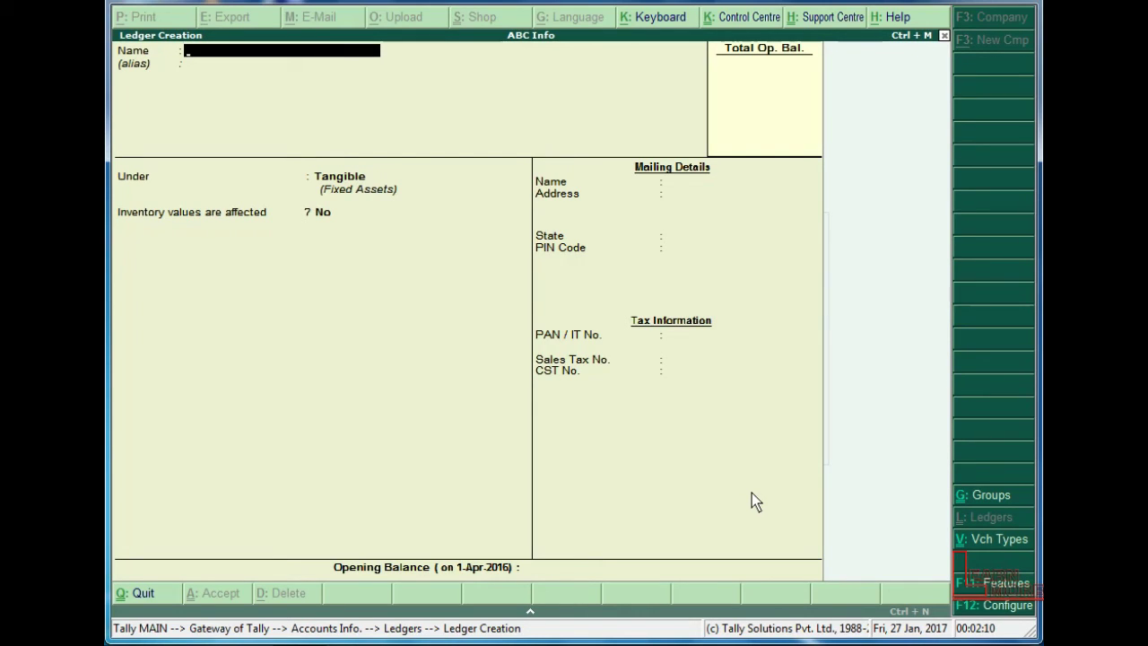
- Leave ledger creation and open the Factory Rent ledger for alteration
key(Escape)
key(y)
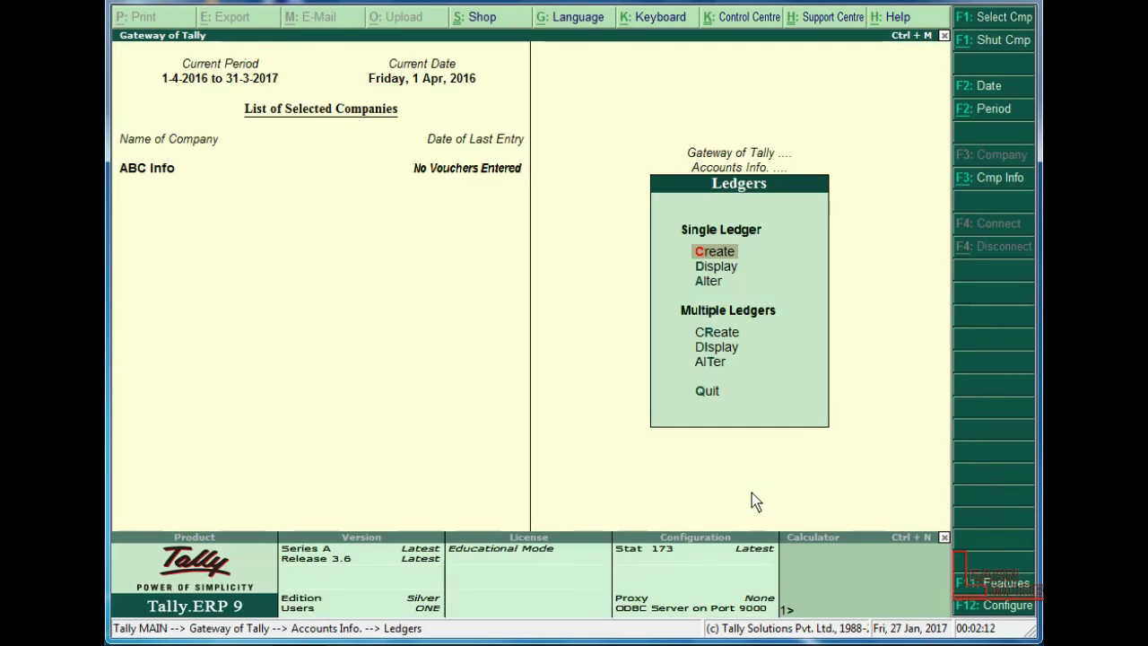
key(Down)
key(Down)
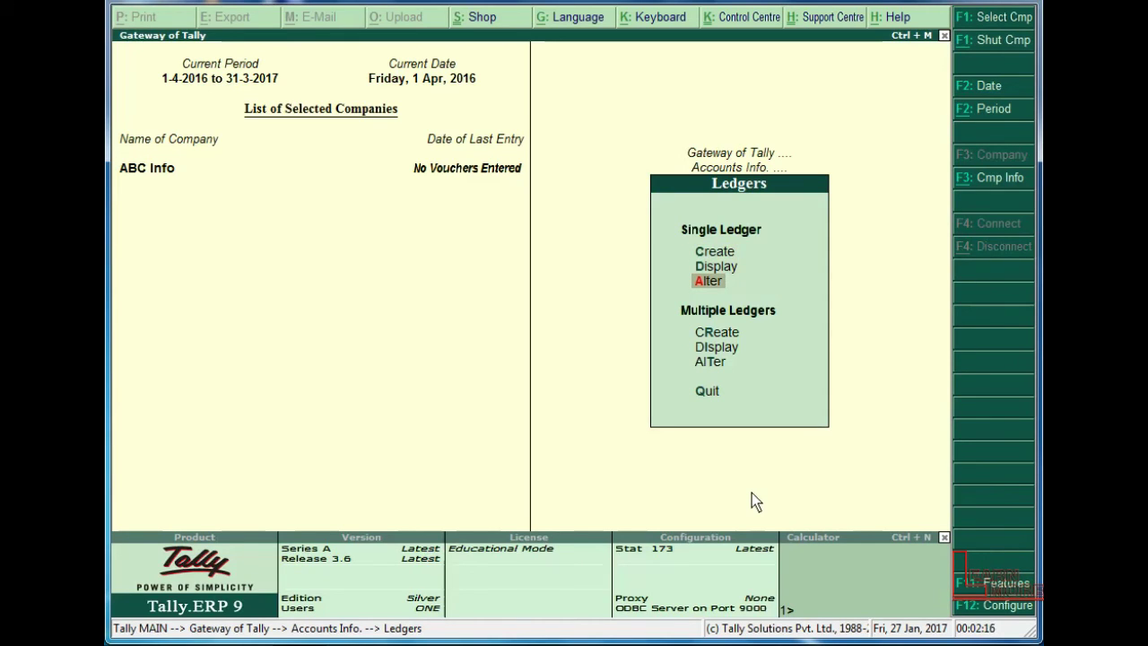
key(Return)
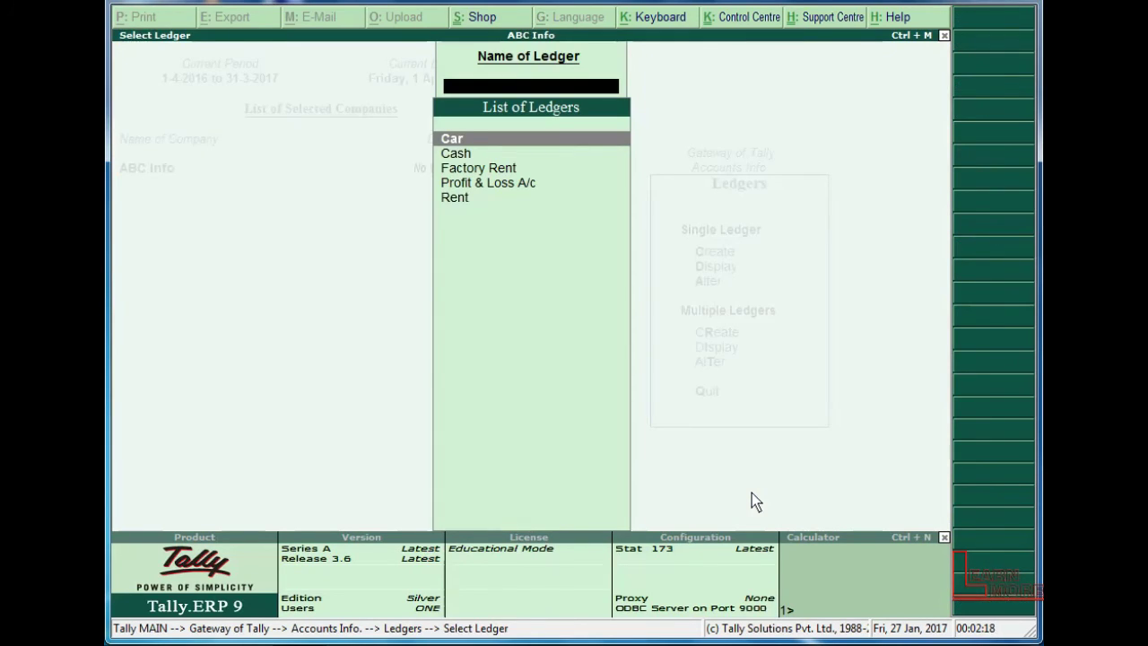
key(Down)
key(Down)
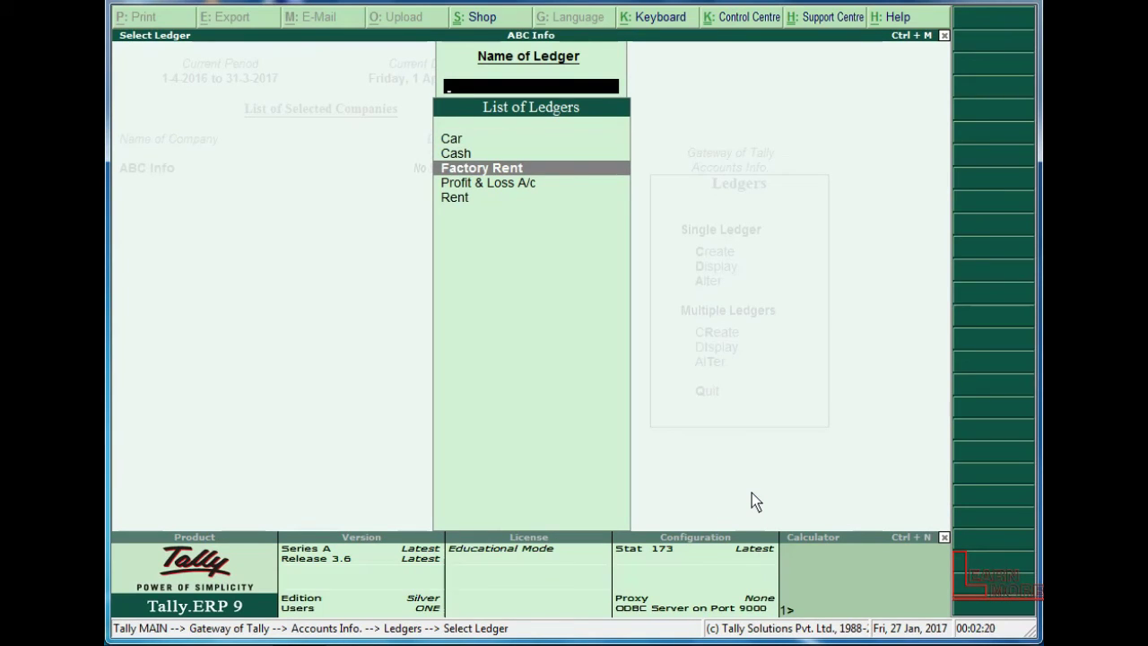
key(Return)
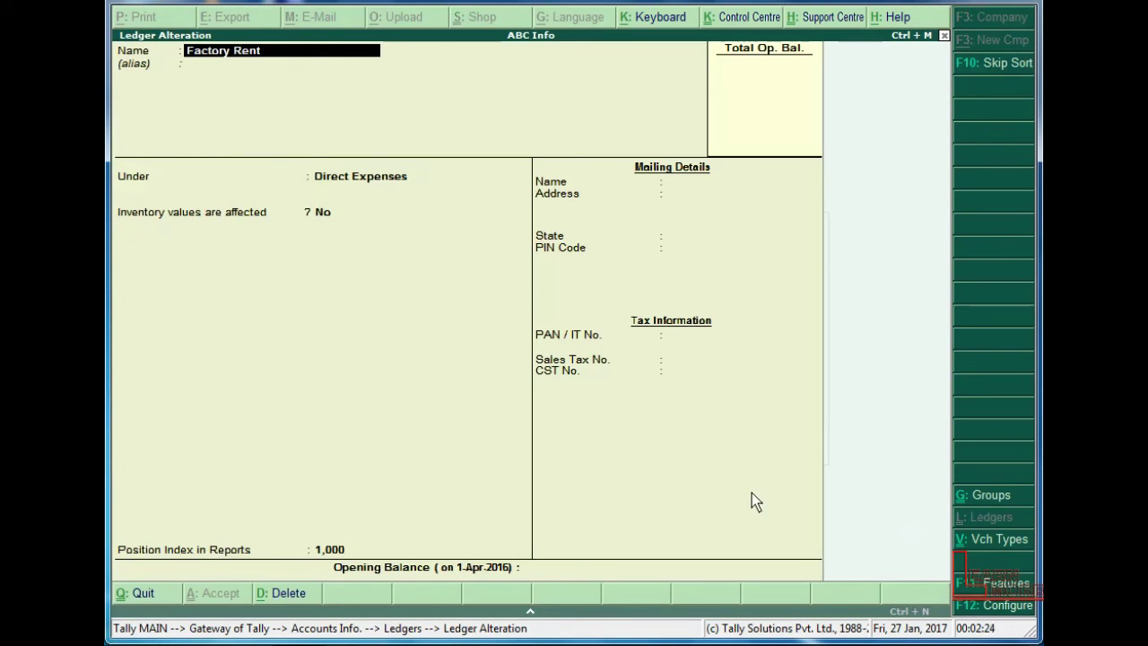
- Rename the Factory Rent ledger as Wages, keep it under Direct Expenses, and save the alteration
text(Wages)
key(Return)
key(Return)
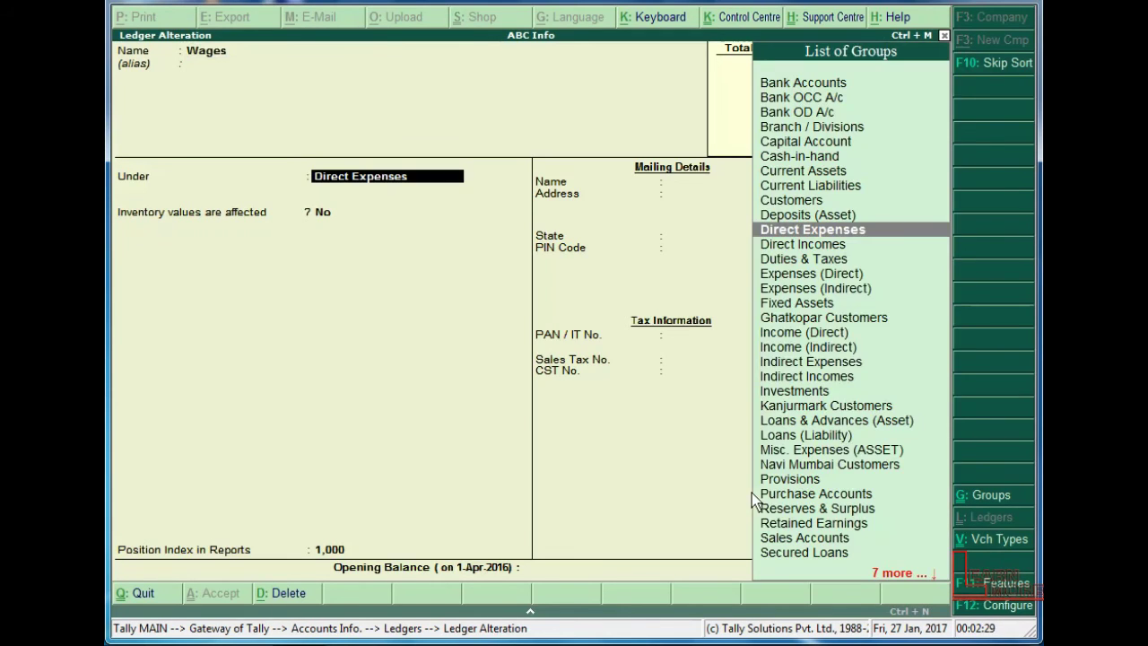
key(Return)
key(Return)
key(Return)
key(Return)
key(Return)
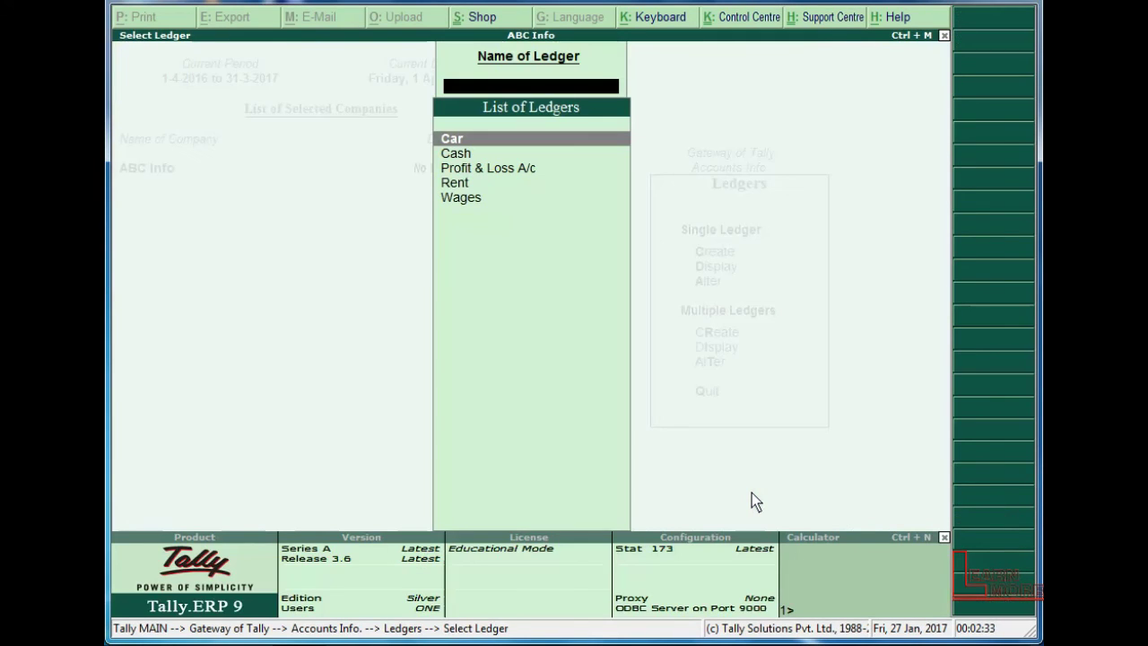
- Look through the list of ledgers down to Wages and leave the ledger selection
key(Down)
key(Down)
key(Down)
key(Down)
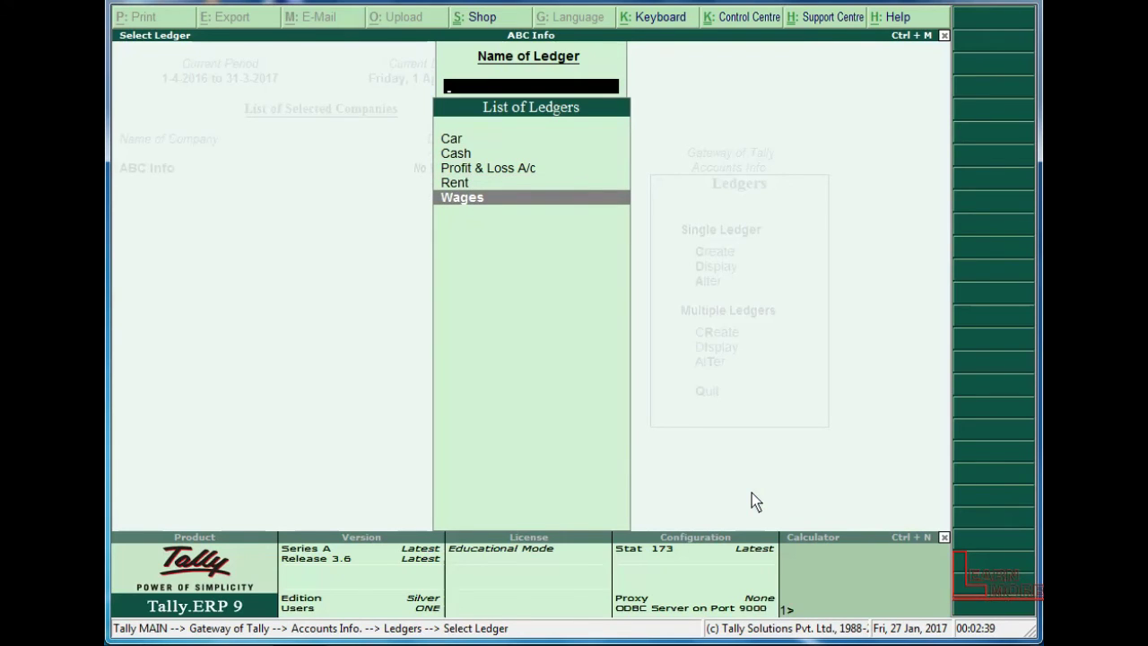
key(Escape)
- Open multiple ledger creation and set the parent group to Customers
key(Down)
key(Down)
key(Down)
key(Down)
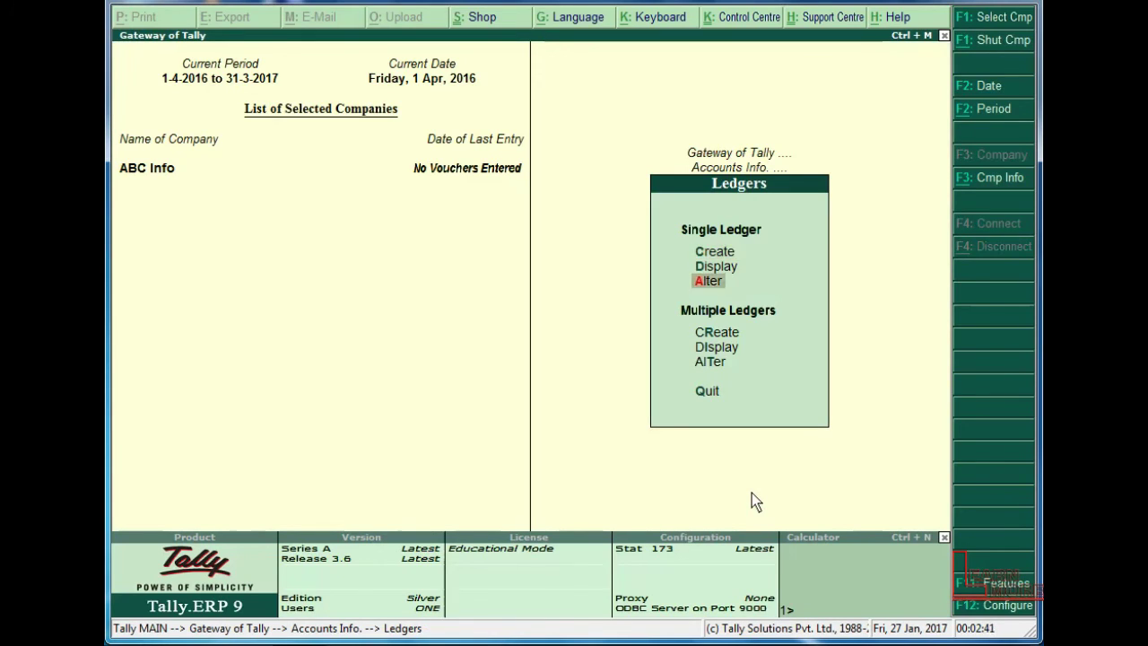
key(Up)
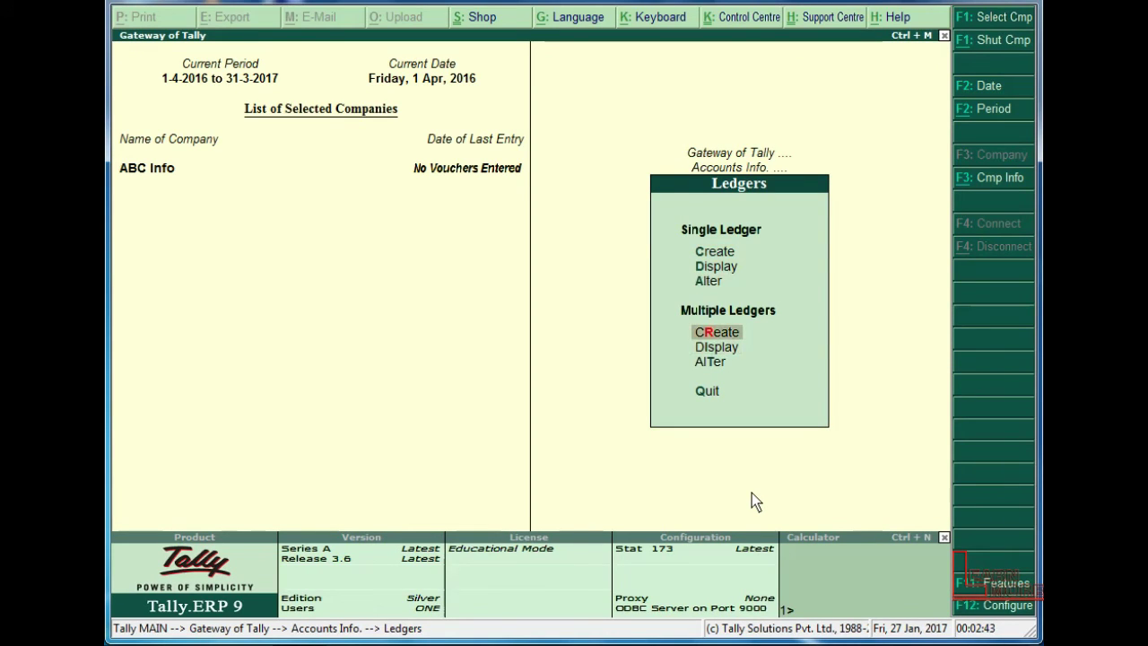
key(Return)
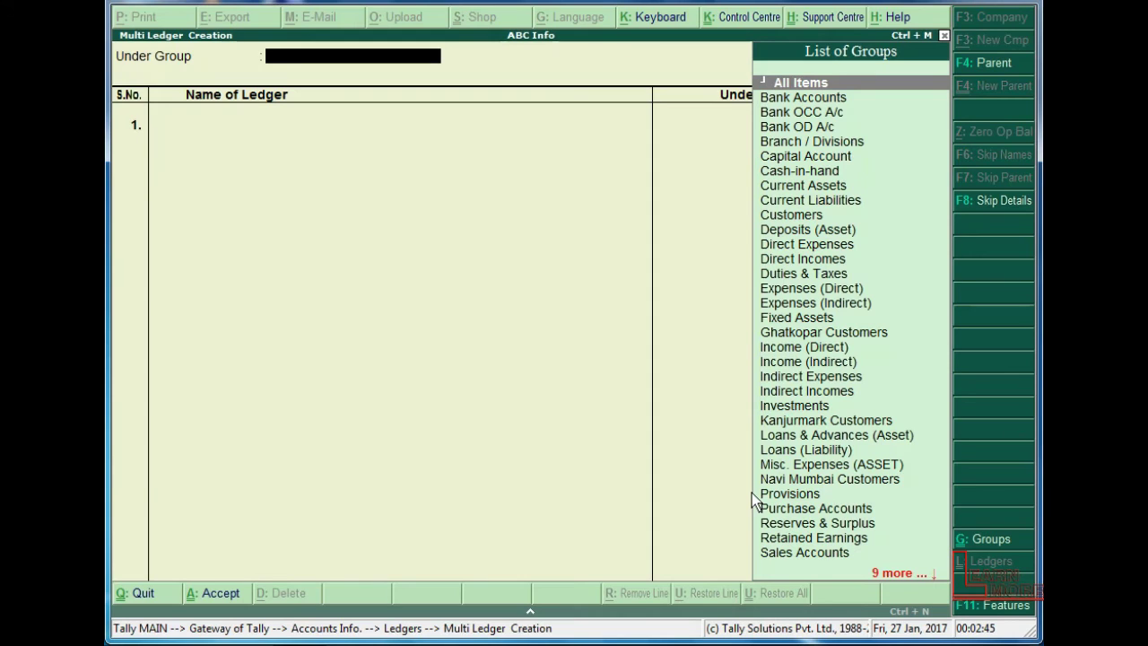
text(Cus)
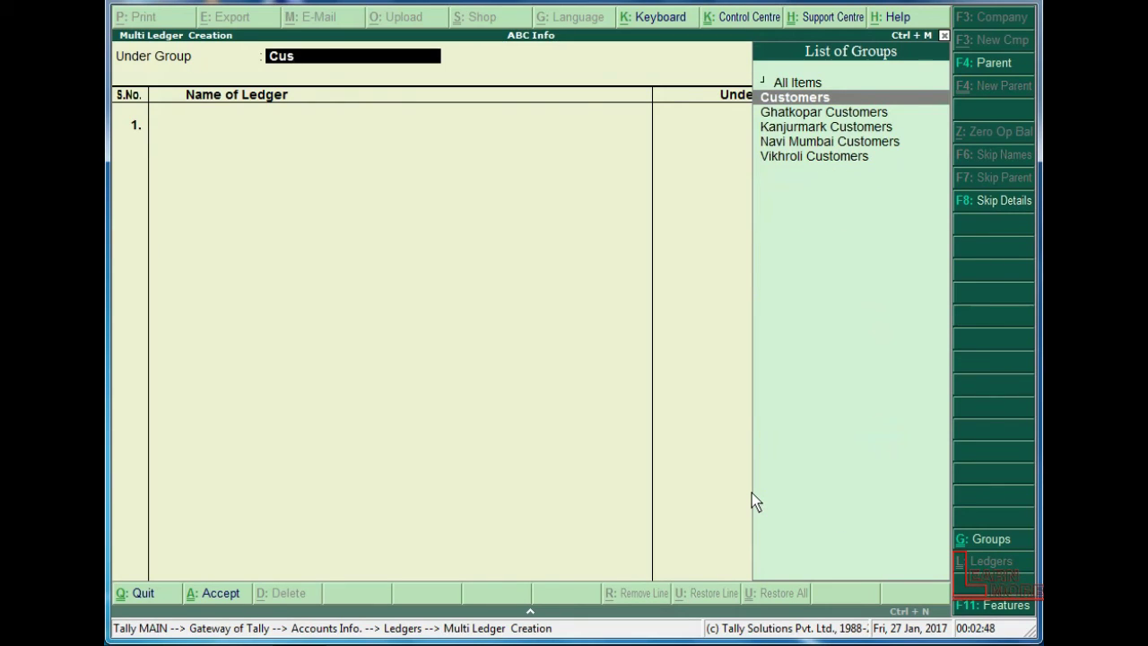
key(Return)
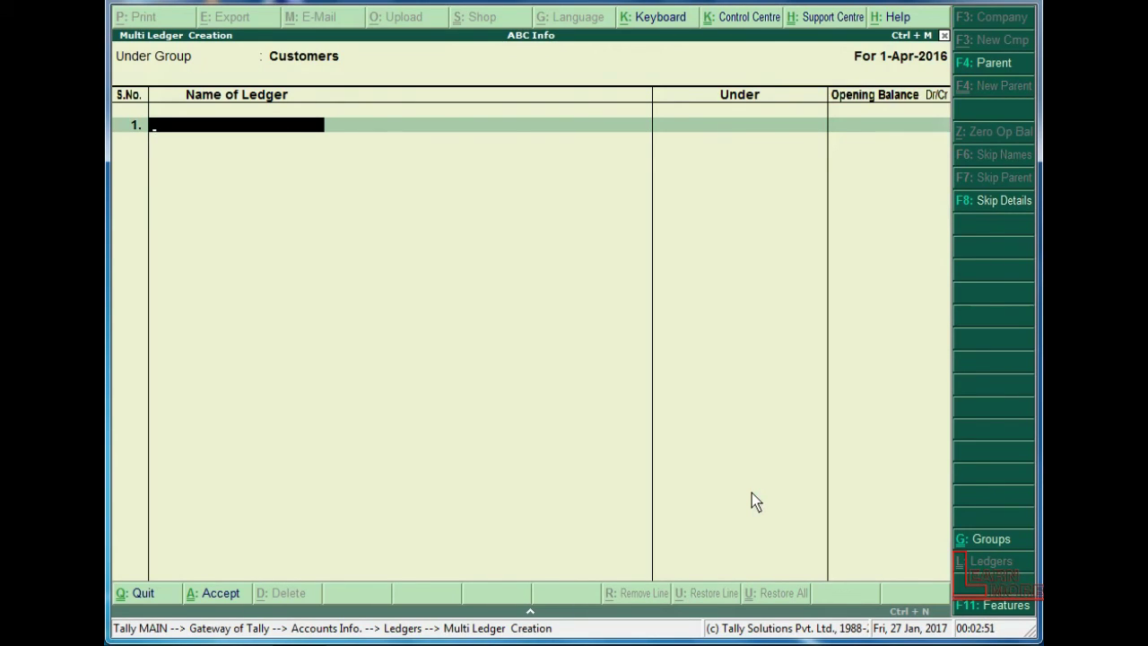
- Add two ledgers without opening balances, one with a customer's name and one named Xyz Co, save them, and leave the form
text(Mr.Anil)
key(Return)
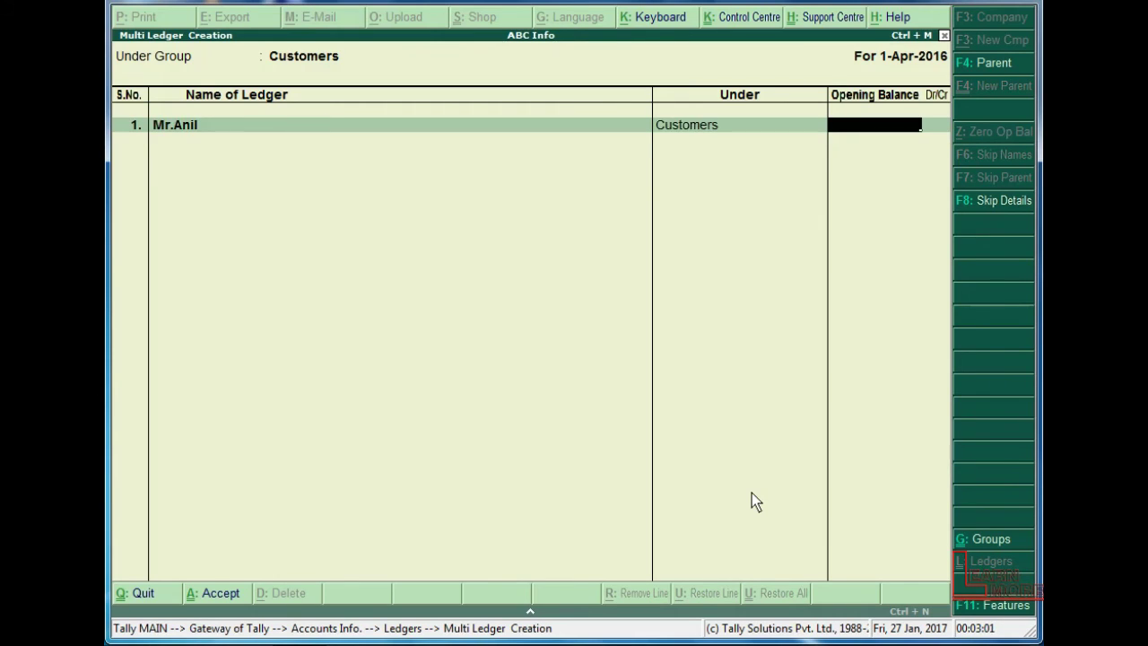
key(Return)
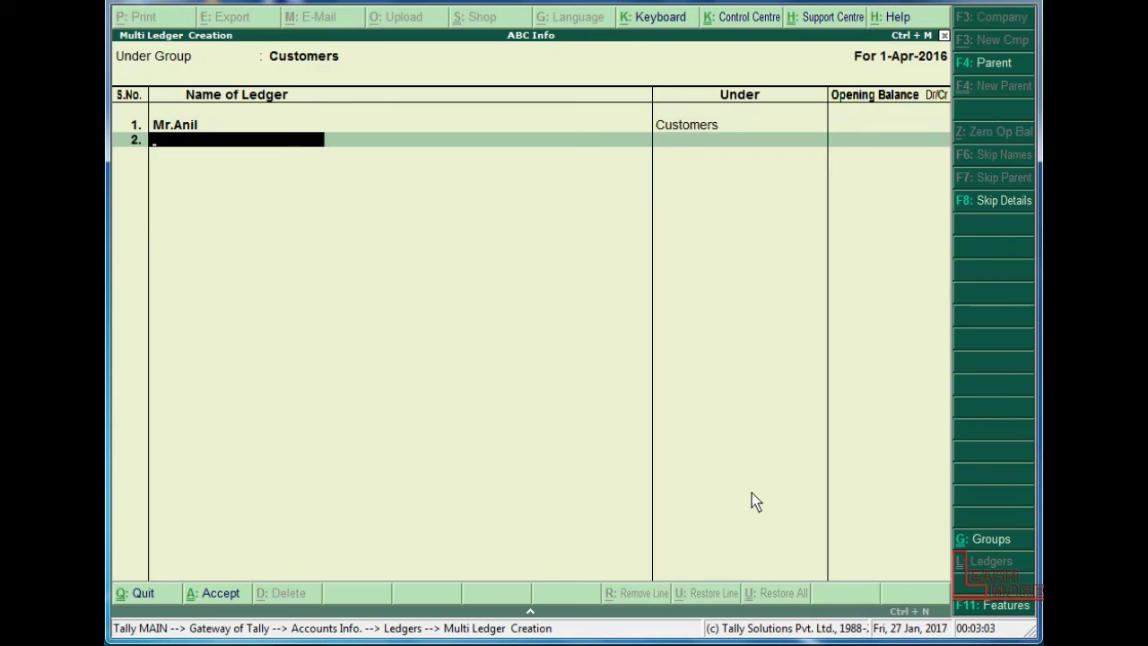
text(Xyz Ci)
key(BackSpace)
text(o)
key(Return)
key(Return)
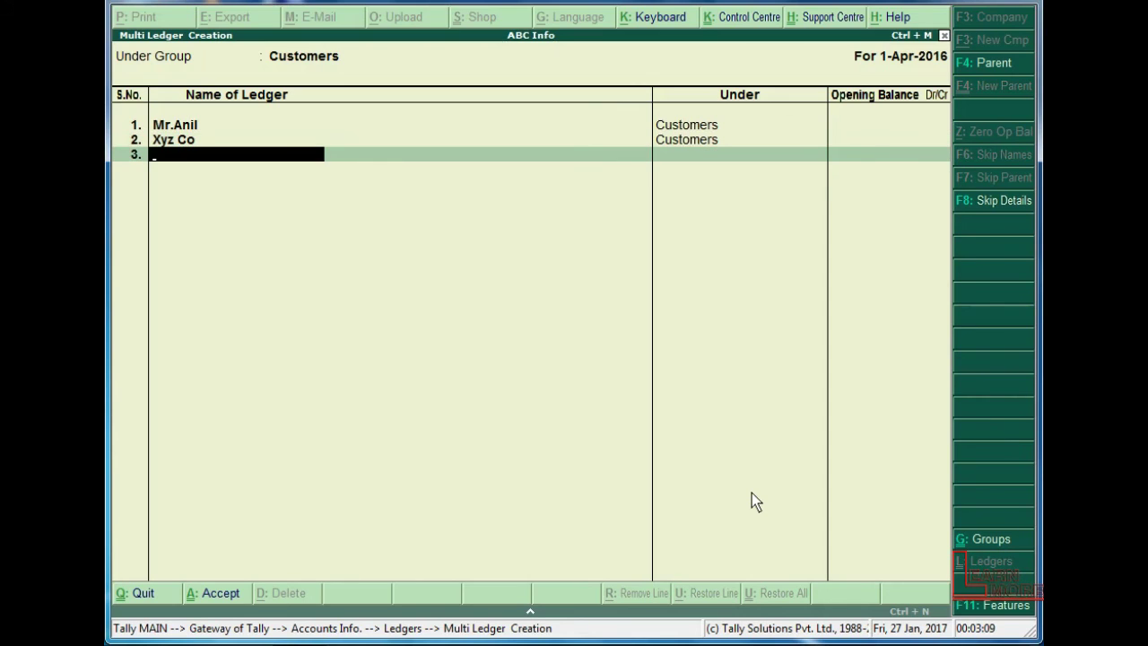
key(Return)
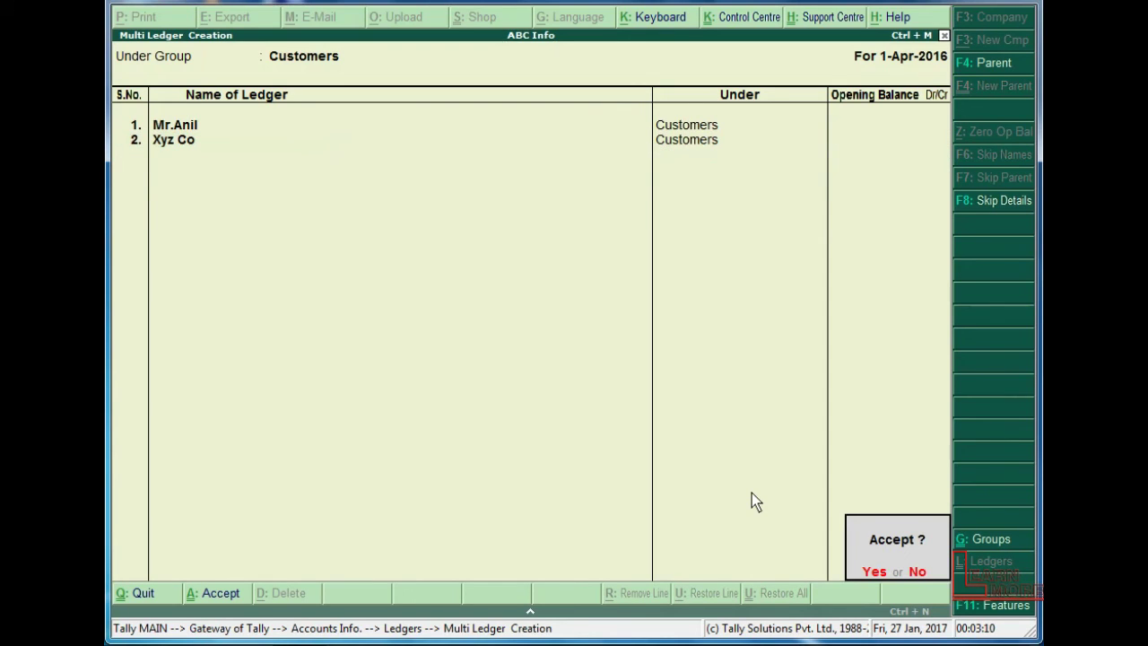
key(y)
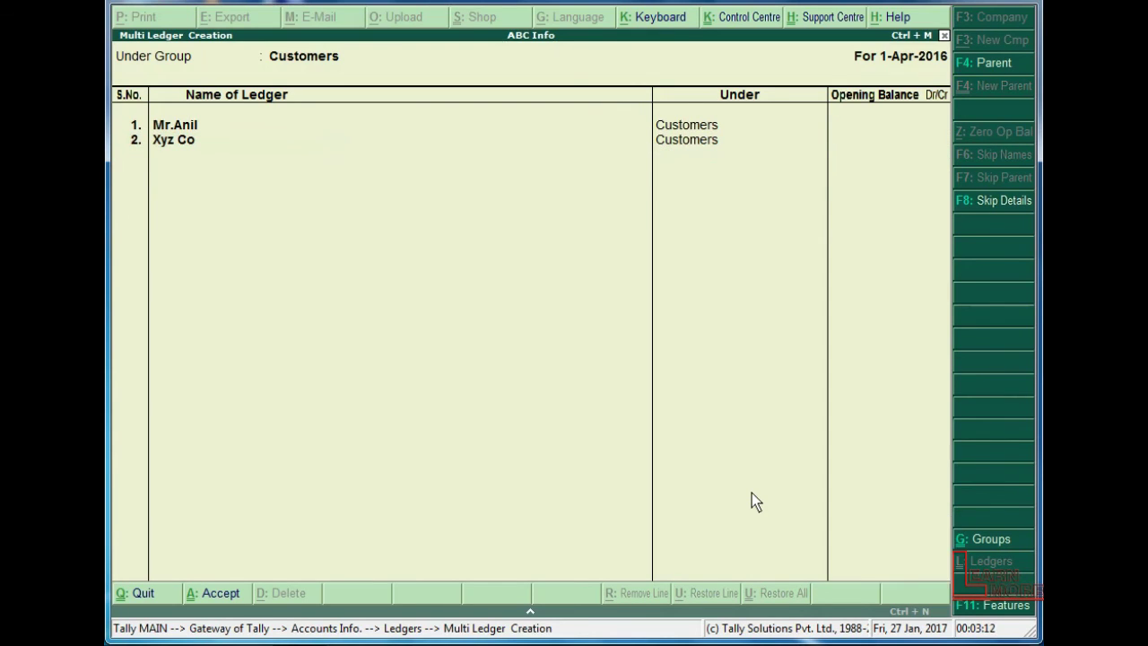
key(Escape)
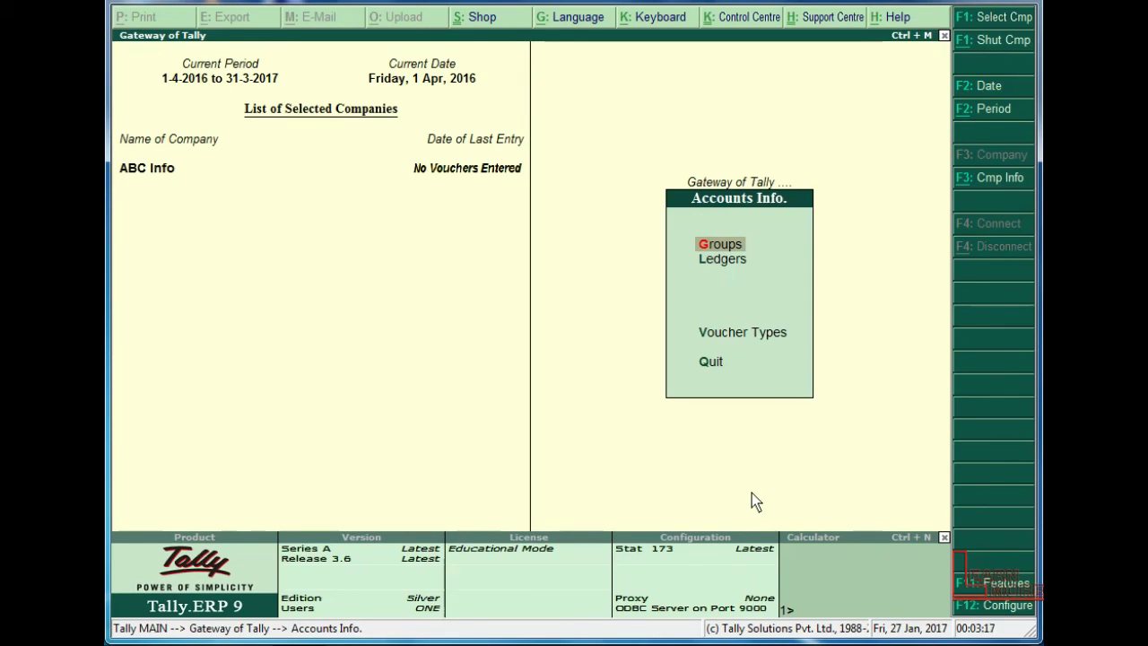
- Start a new single ledger named Ravi Ind and leave its alias empty
key(Down)
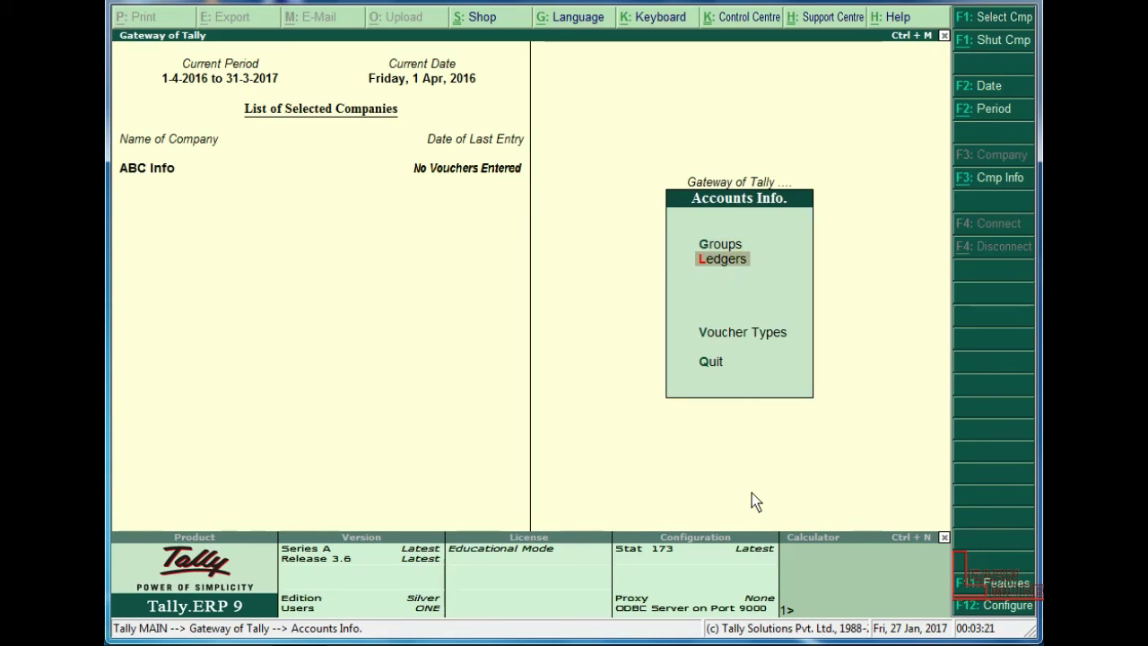
key(Return)
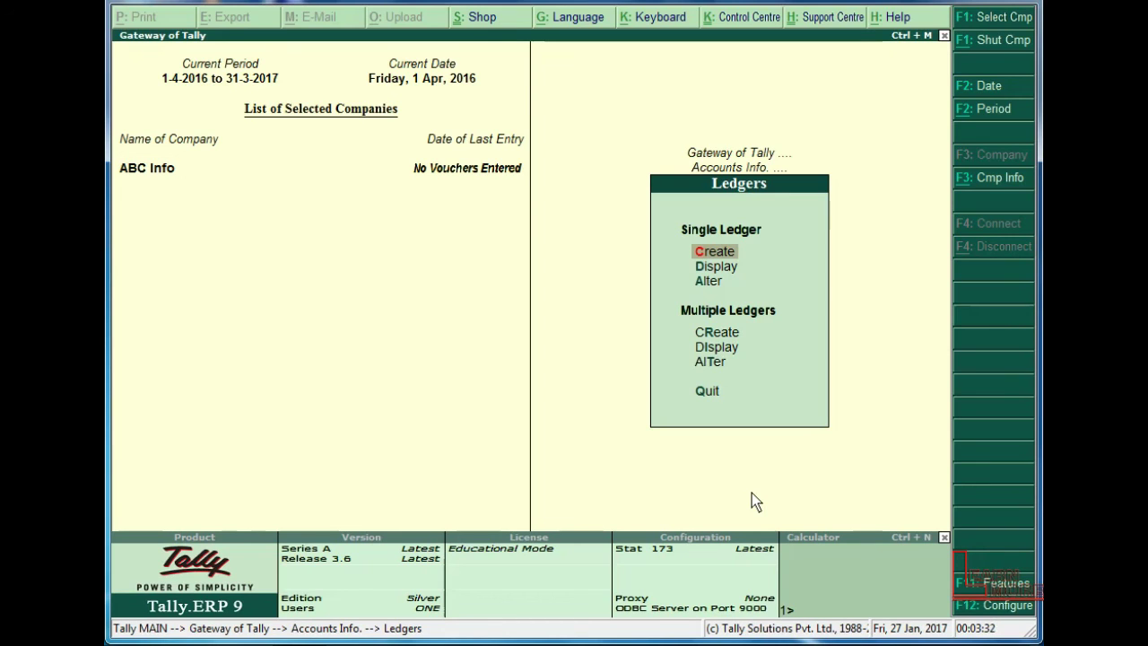
key(Return)
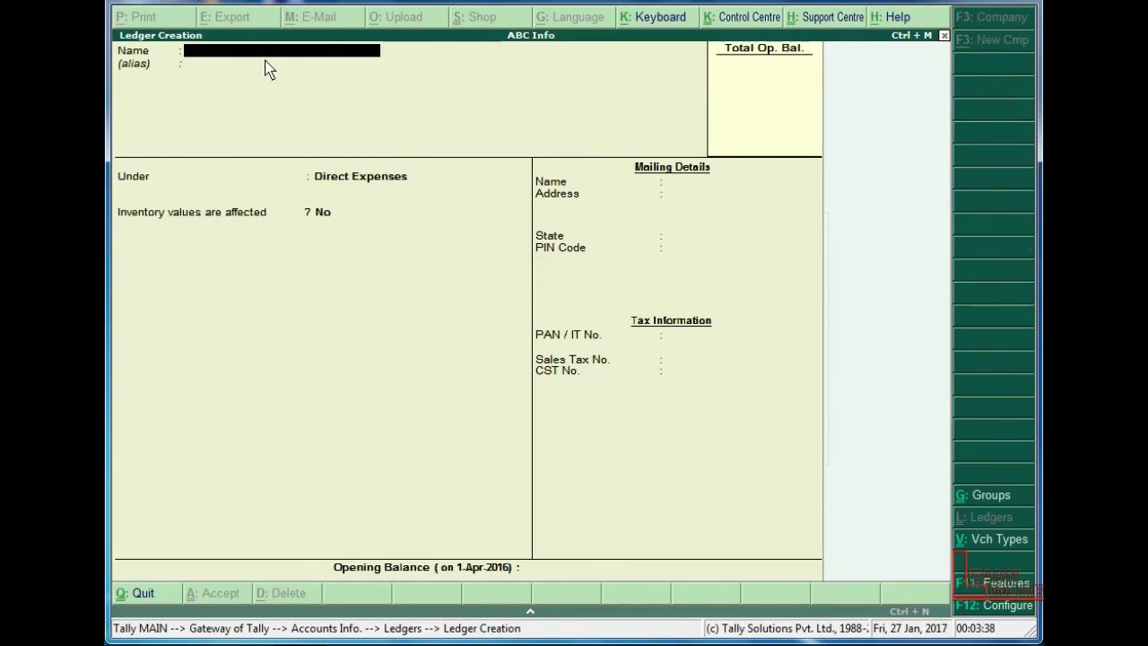
text(Ravi ind)
key(Return)
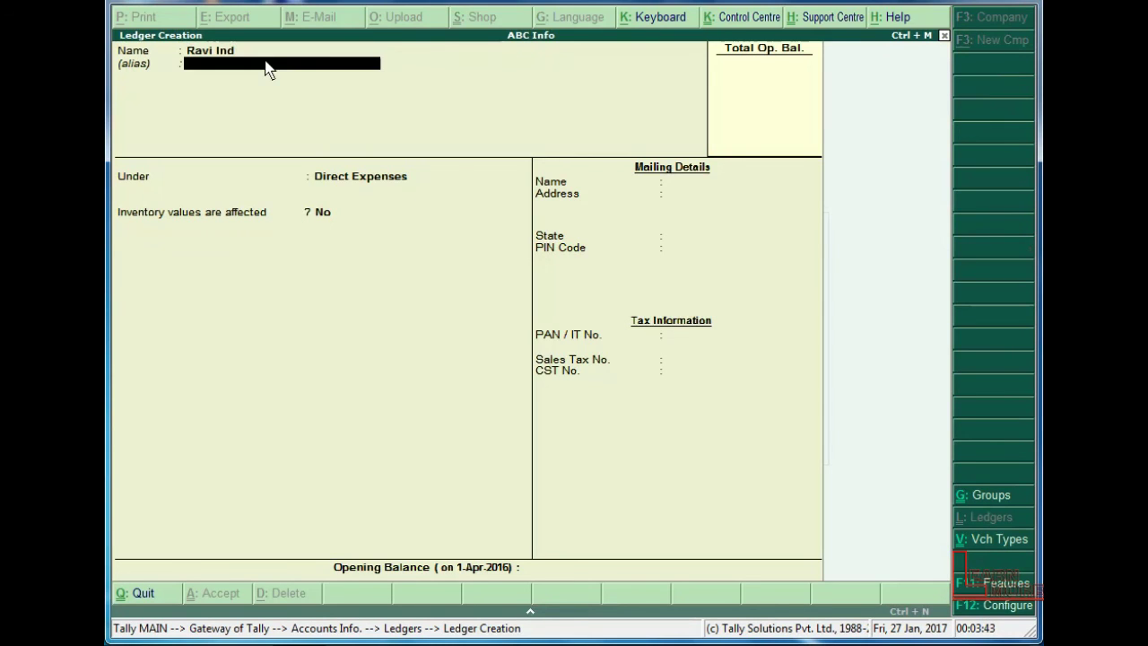
key(Return)
- Place the new Ravi Ind ledger under the Sundry Creditors group
text(Su)
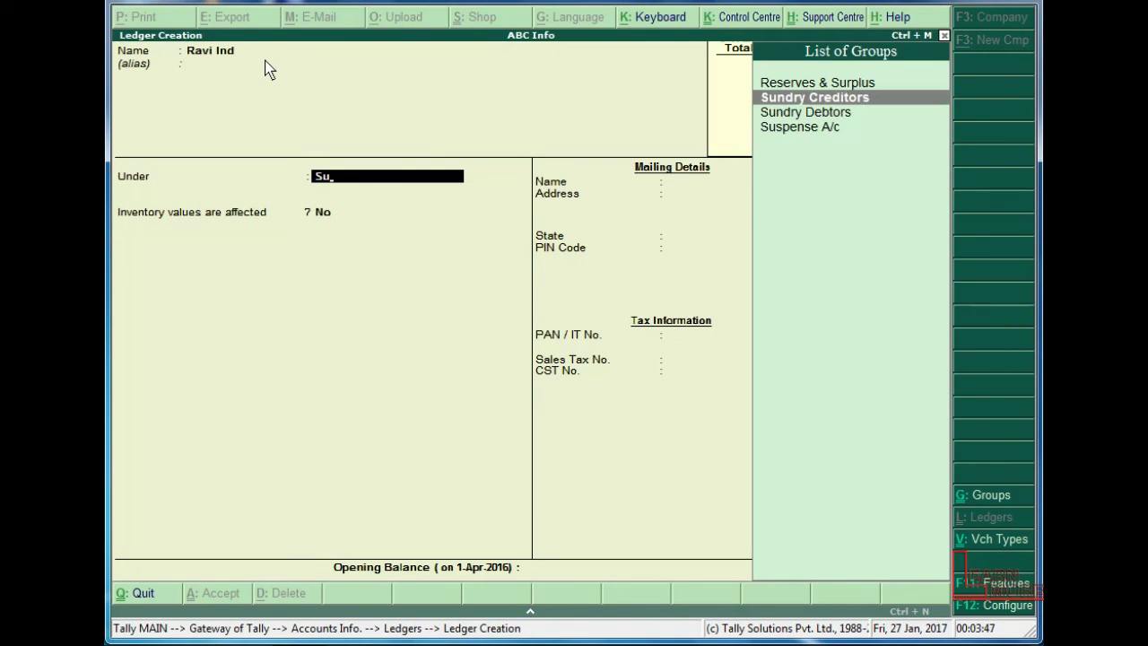
key(Down)
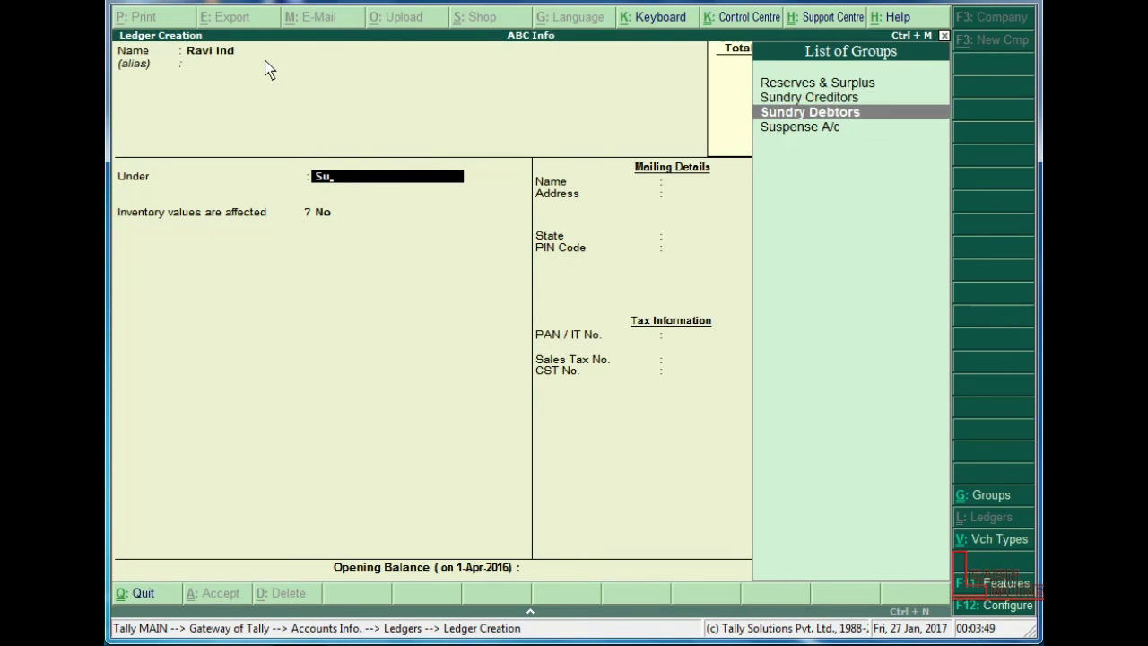
key(BackSpace)
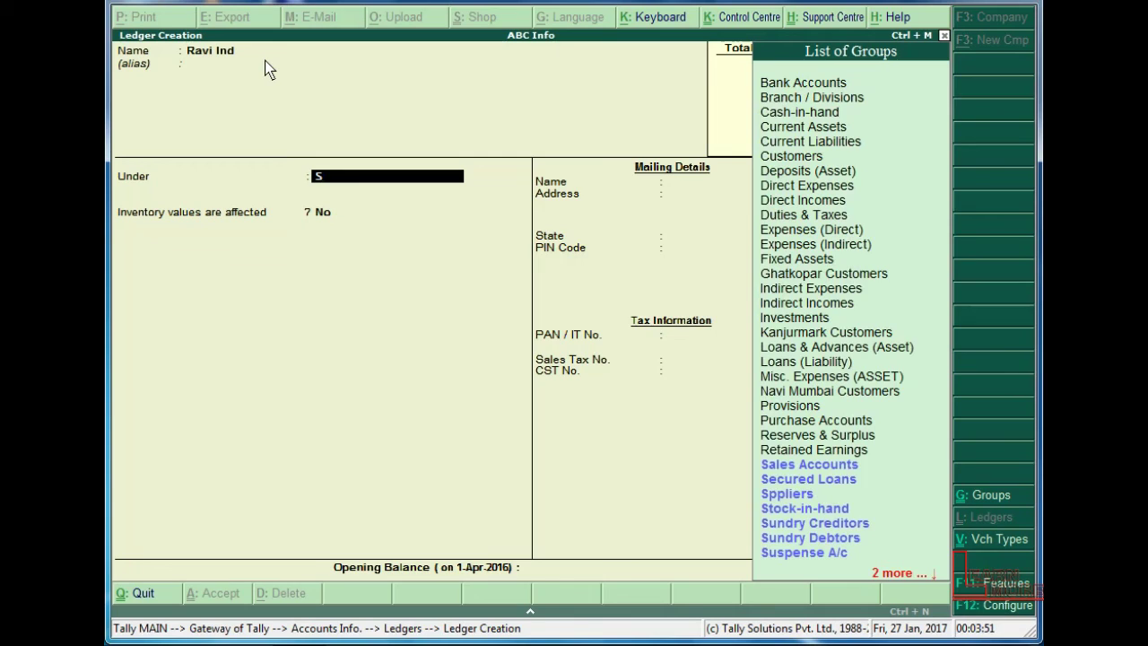
text(u)
key(Return)
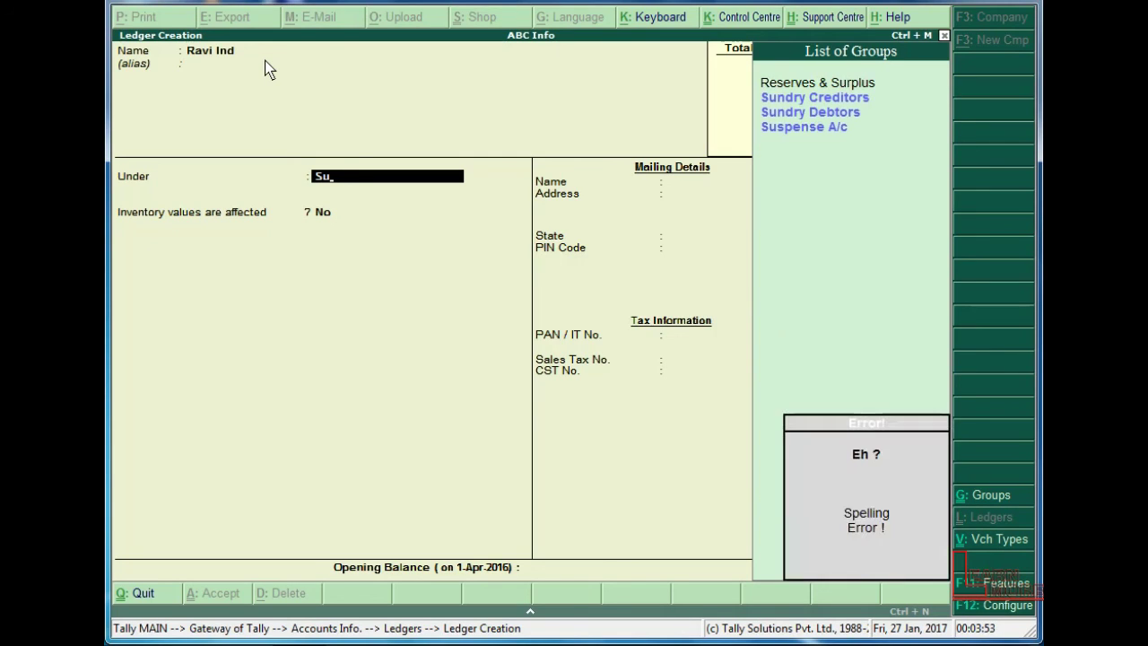
key(BackSpace)
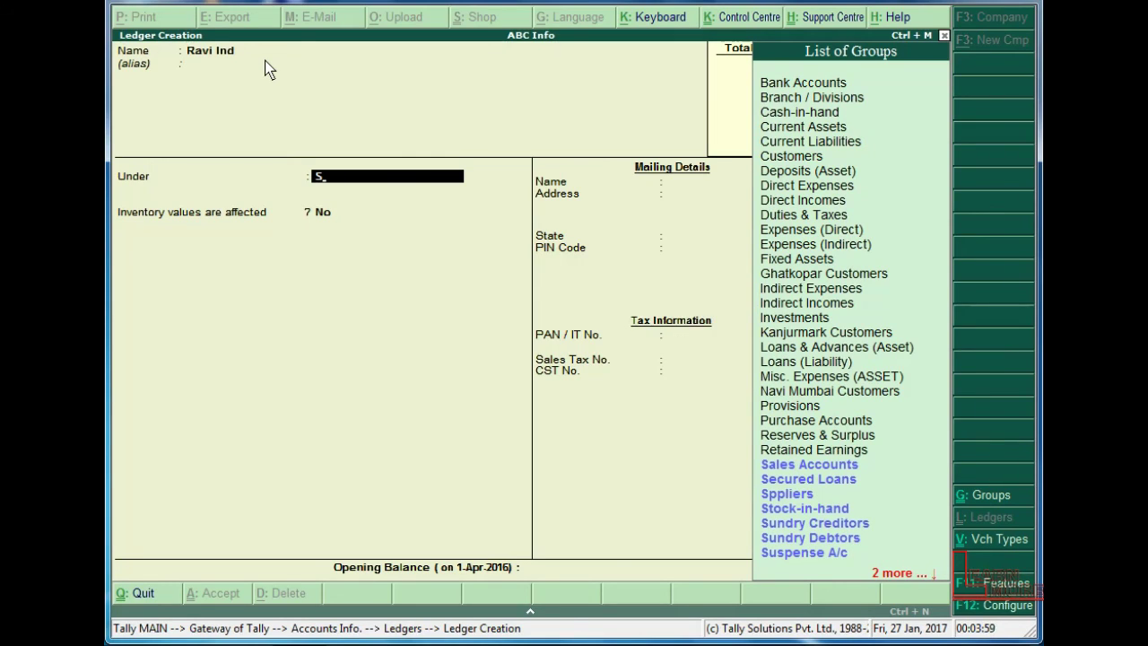
text(u)
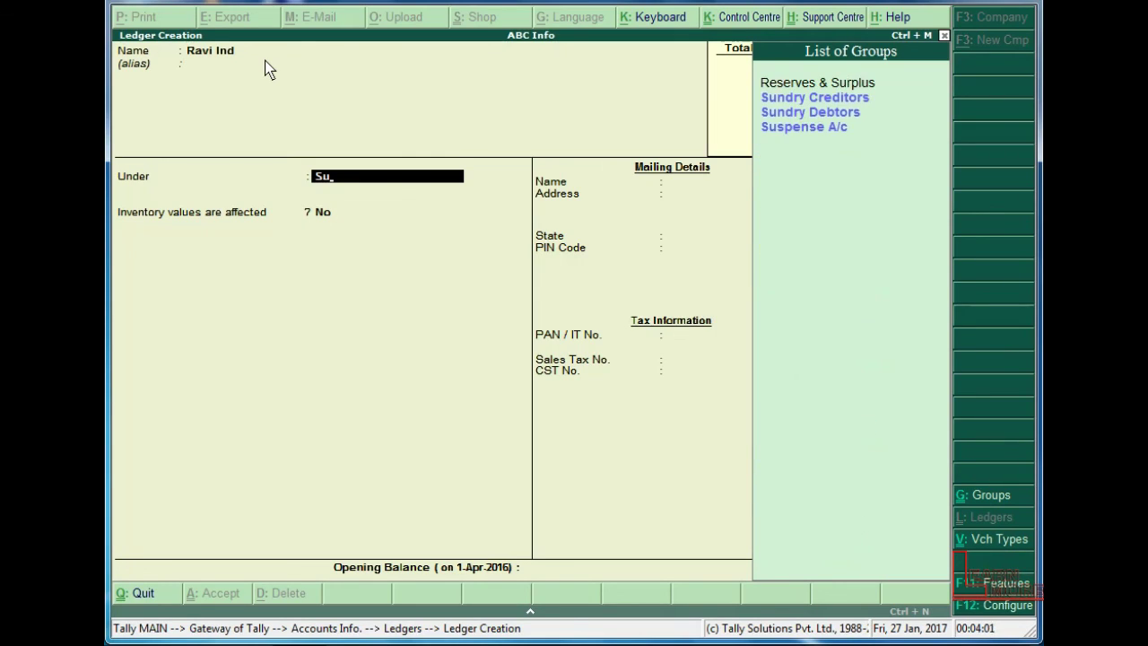
key(Down)
key(Down)
key(Up)
key(Return)
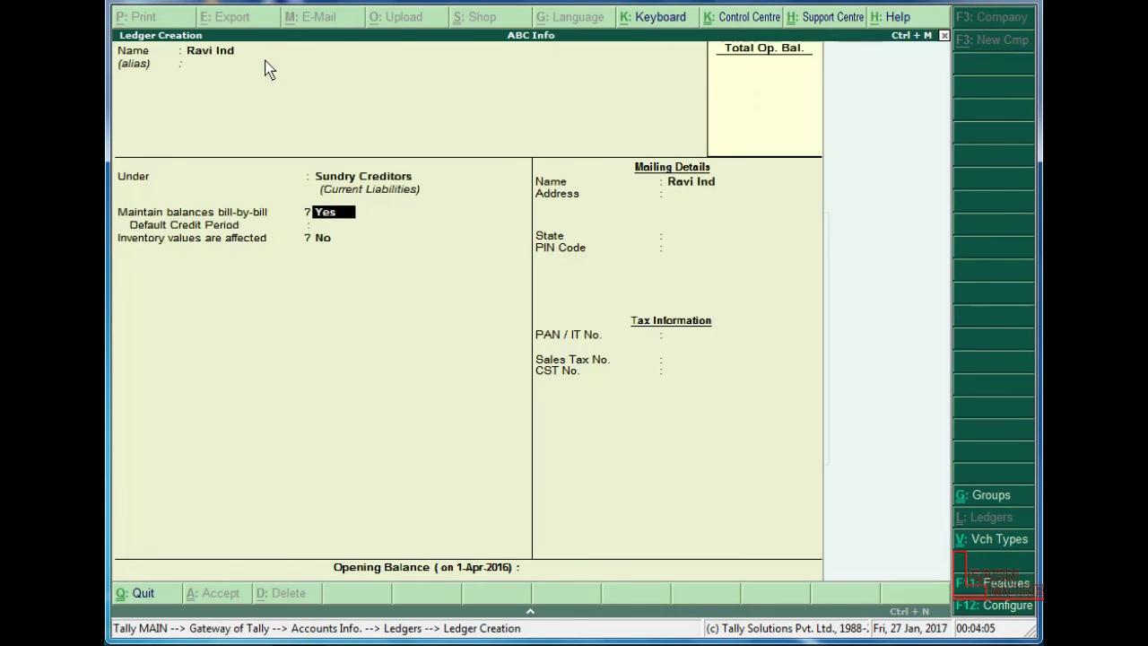
- Keep bill-by-bill balances at Yes and the state as Not Applicable, leaving the credit period, address, PIN code and tax numbers empty
key(Return)
key(Return)
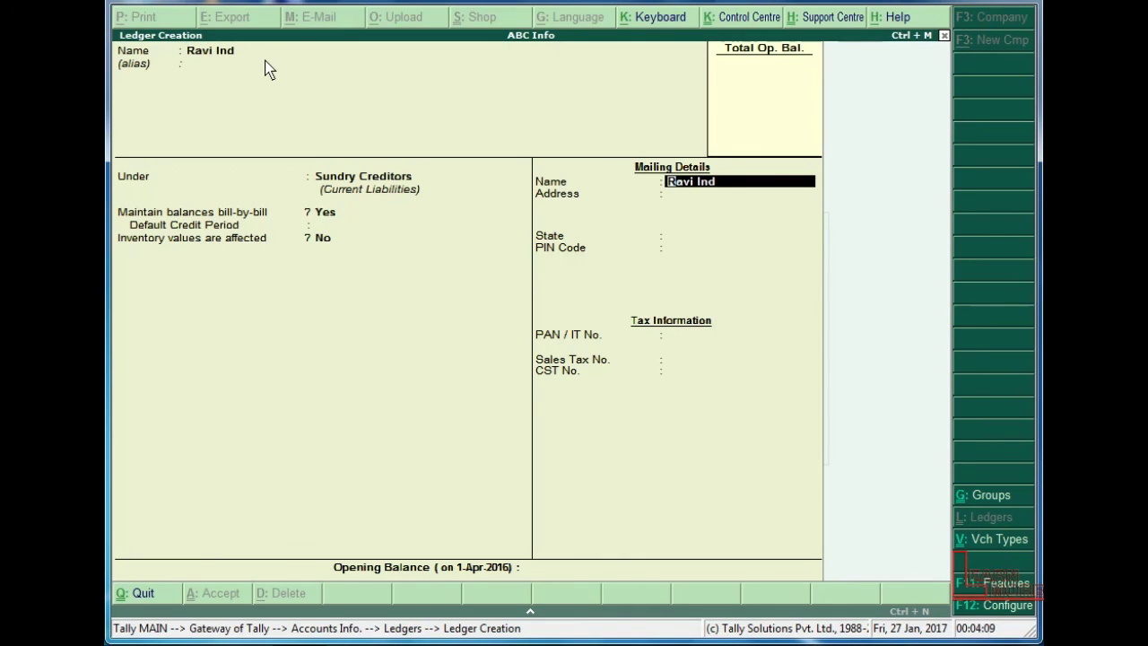
key(Return)
key(Return)
key(Return)
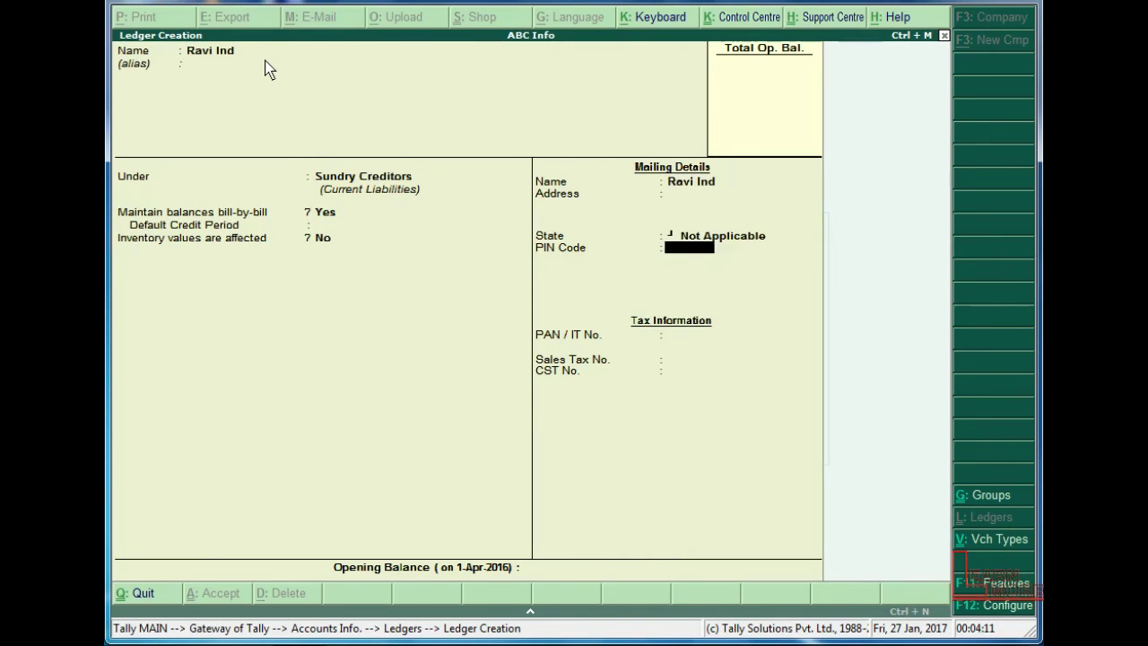
key(Return)
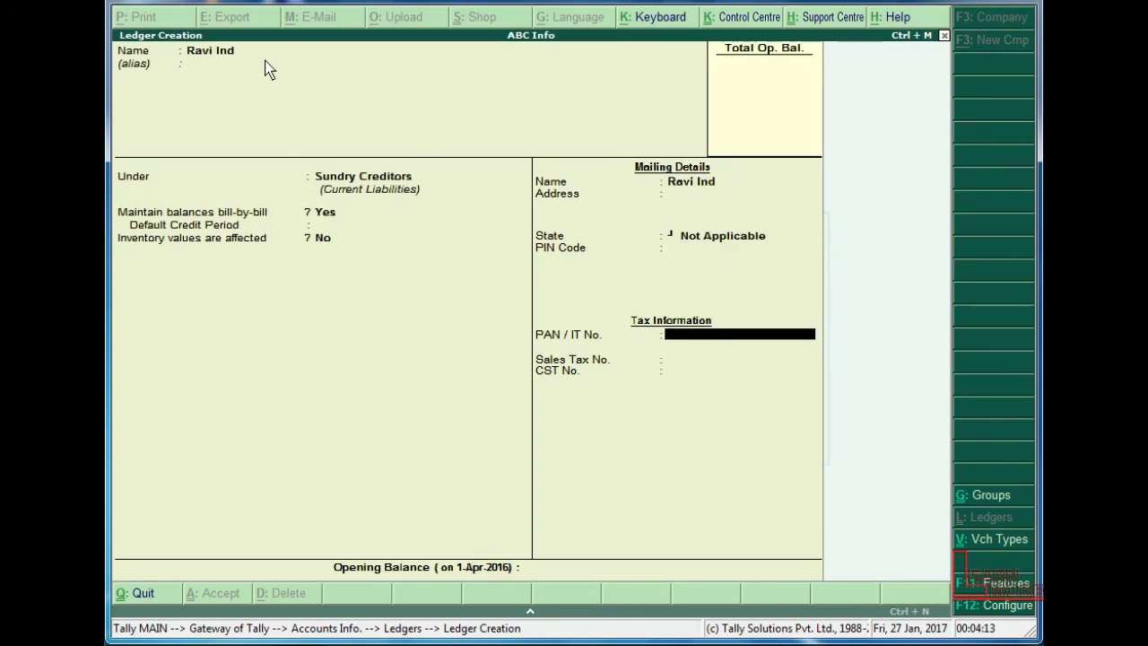
key(Return)
key(Return)
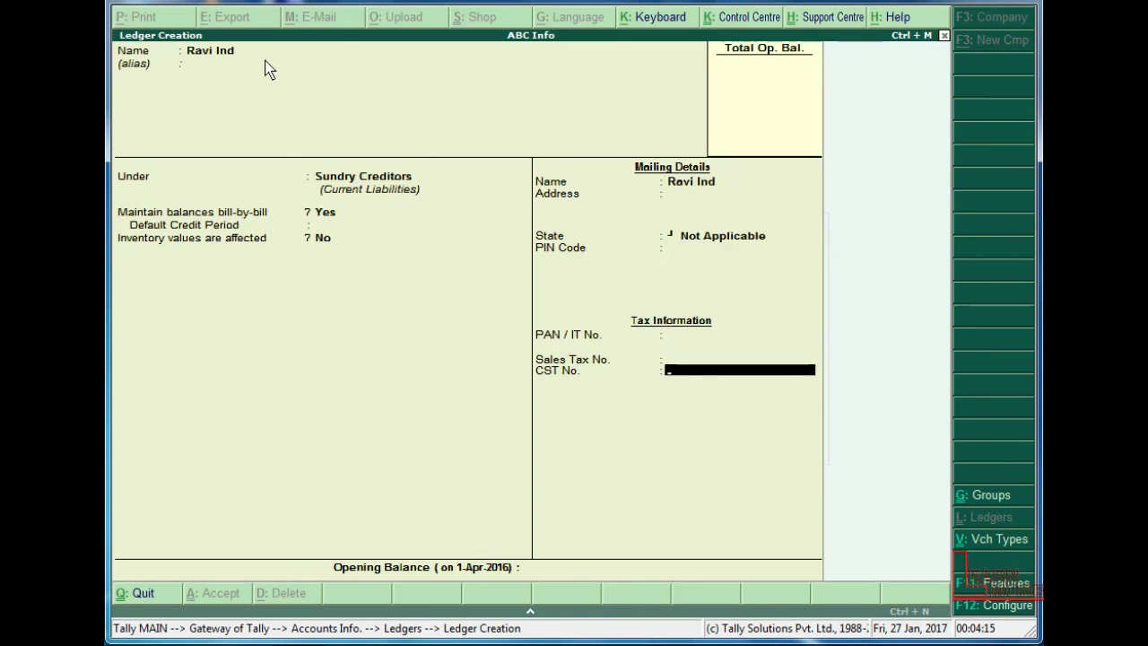
- Save the ledger without an opening balance and return to the main Gateway of Tally
key(Return)
key(Return)
key(Return)
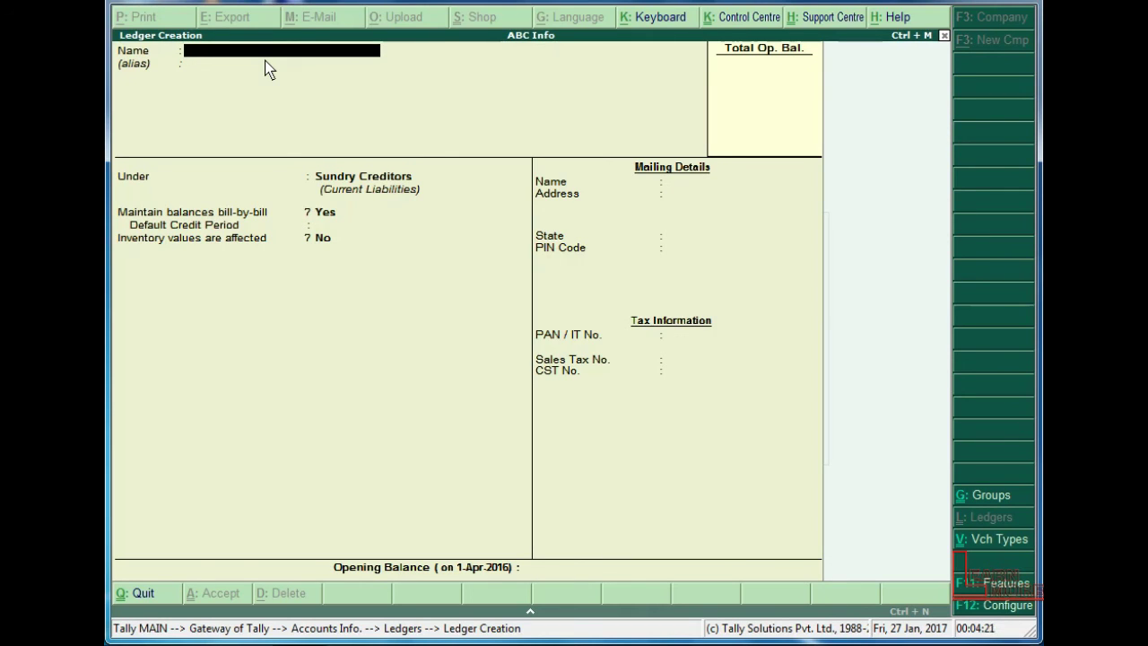
key(Escape)
key(Escape)
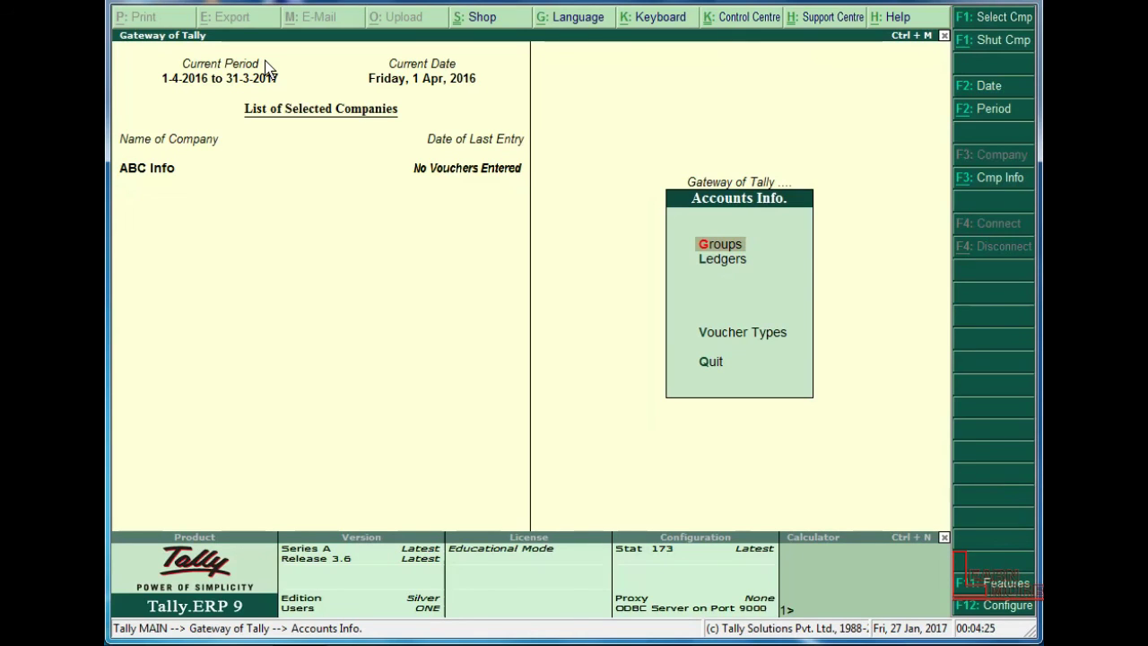
key(Escape)
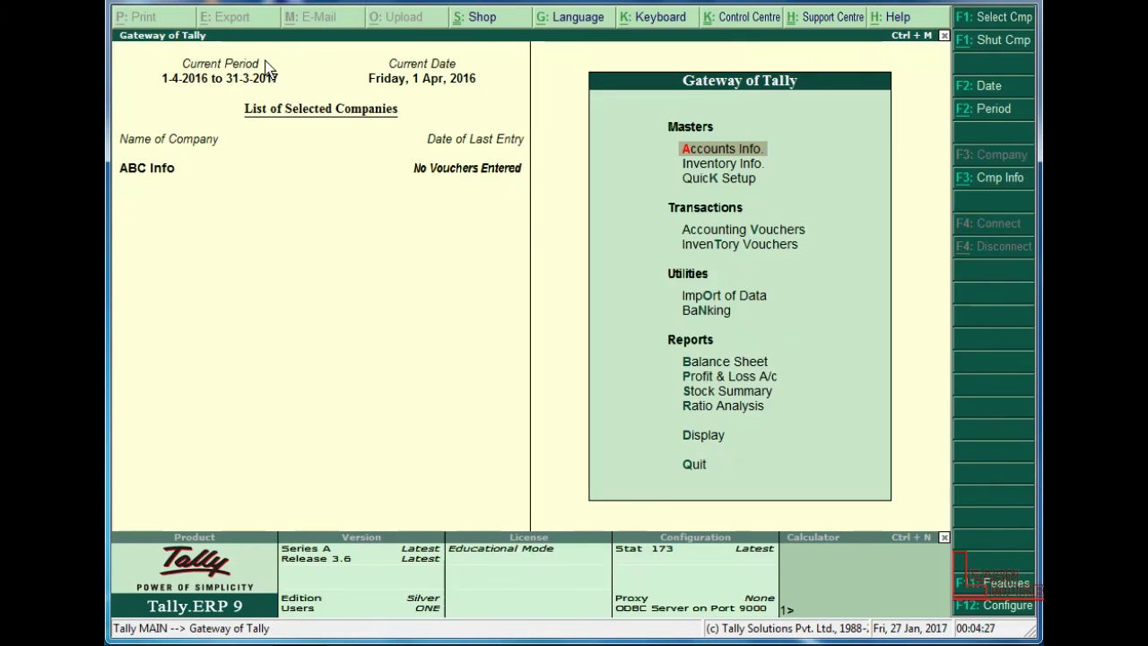